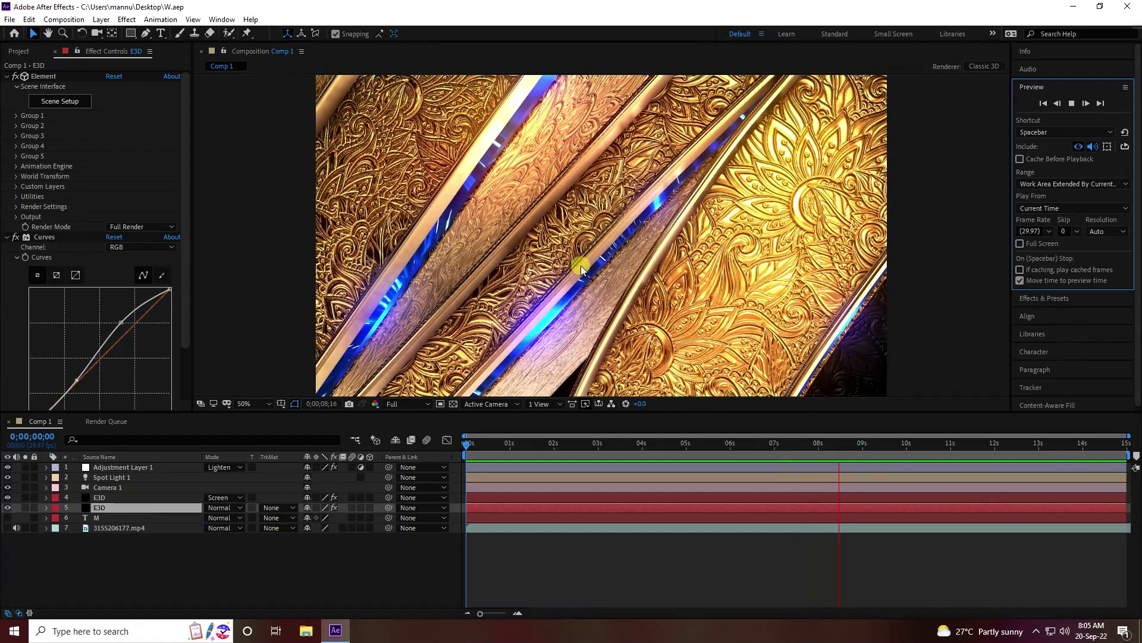
Step: Start a new project and create a 1920 x 1080 composition at 29.97 fps with a 15-second duration
left_click_drag(559, 443, 475, 445)
left_click(10, 20)
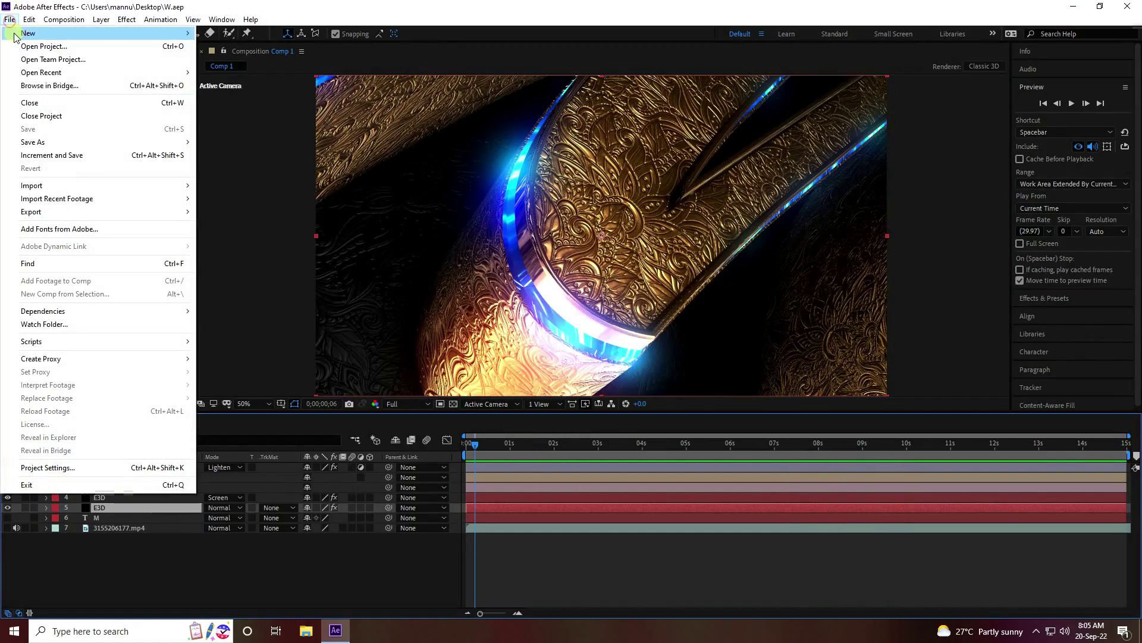
left_click(574, 325)
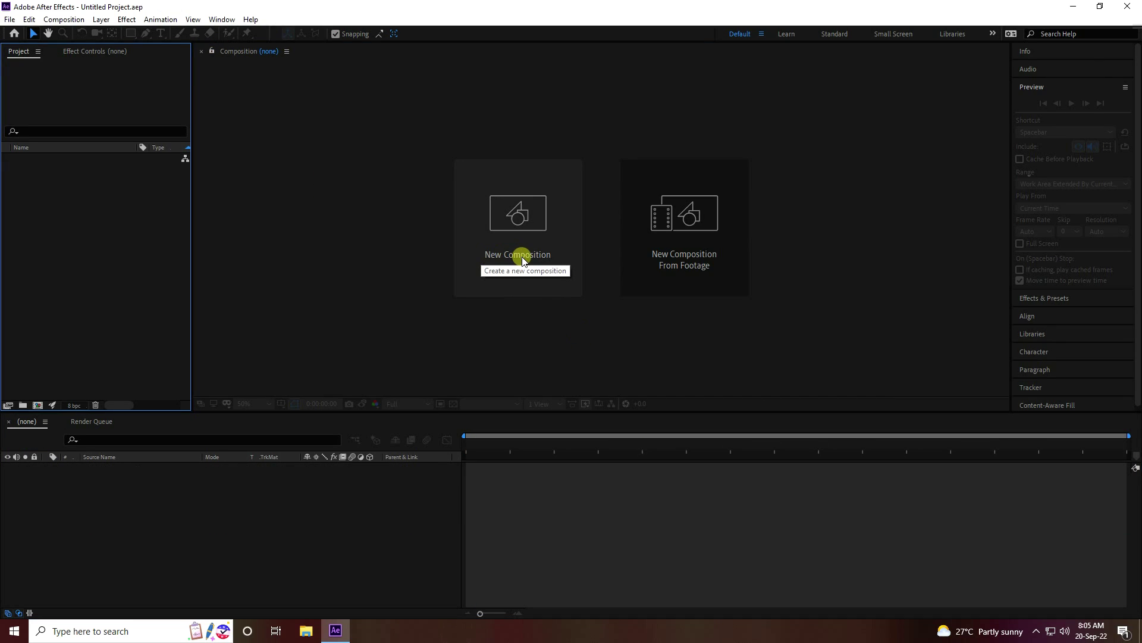
left_click(523, 257)
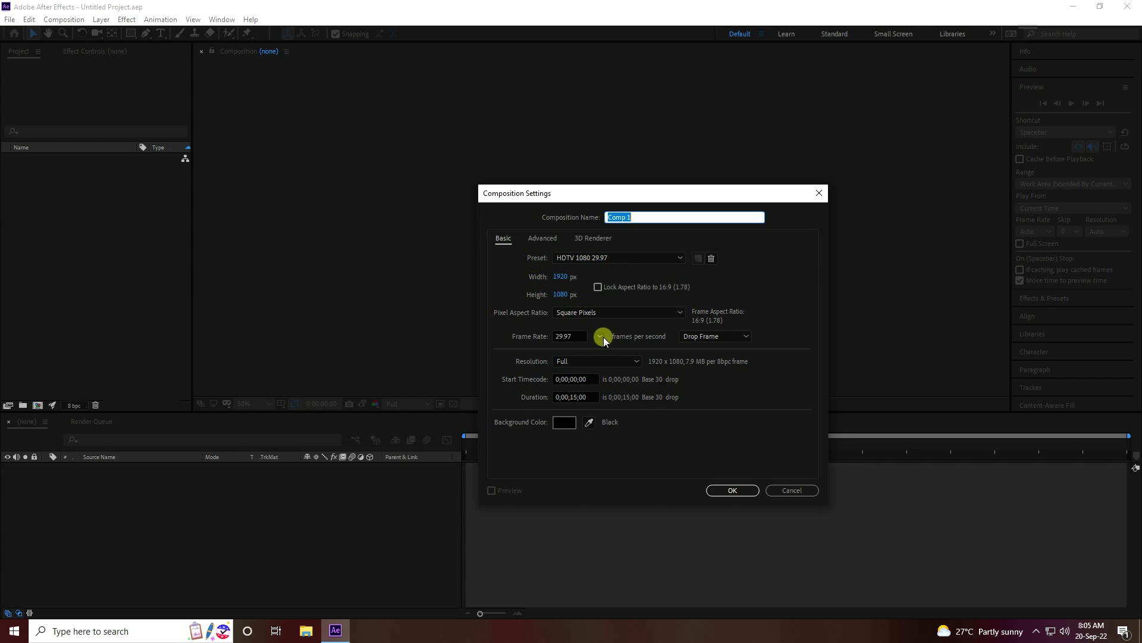
left_click(724, 490)
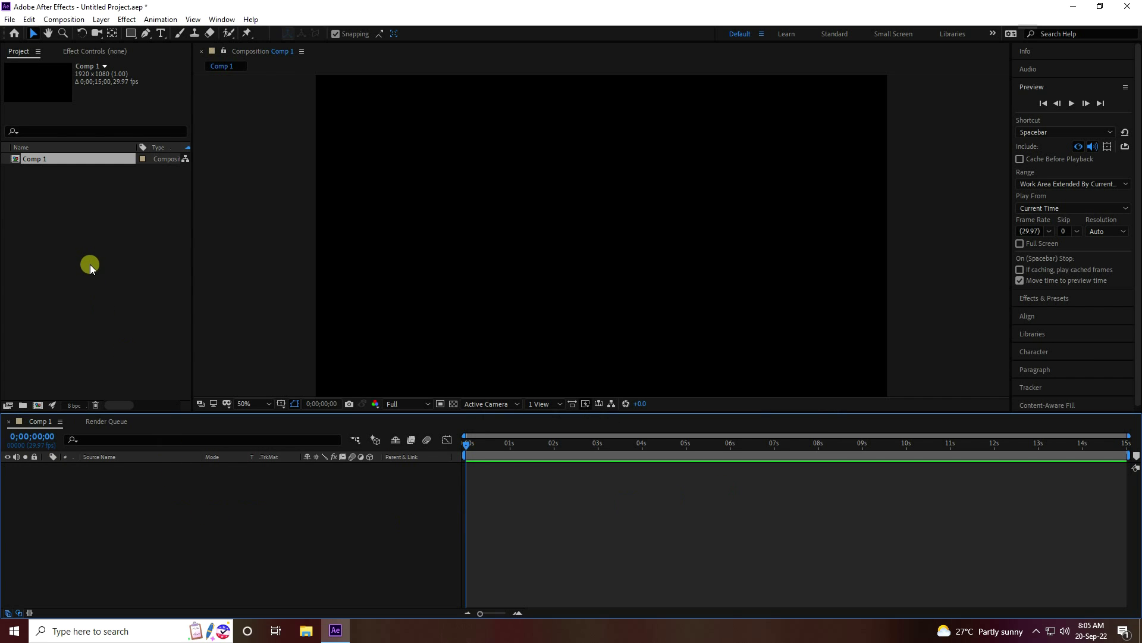
Step: Import 3155206177.mp4 from the Texture folder and add it to Comp 1 as a layer
right_click(85, 258)
mouse_move(117, 321)
left_click(263, 318)
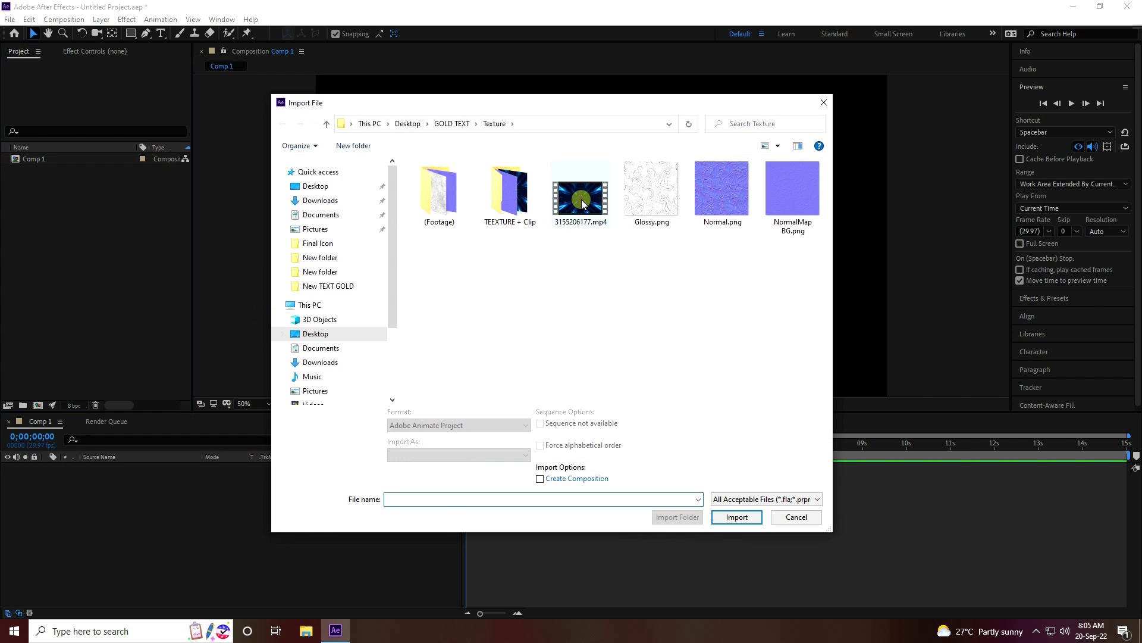
left_click(585, 210)
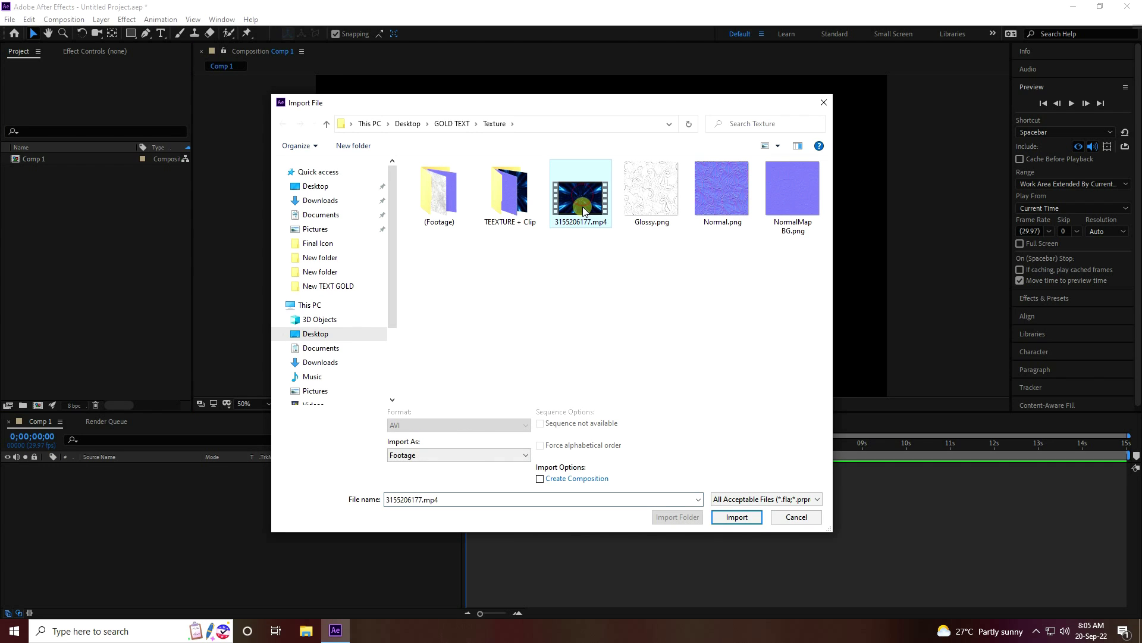
left_click(735, 517)
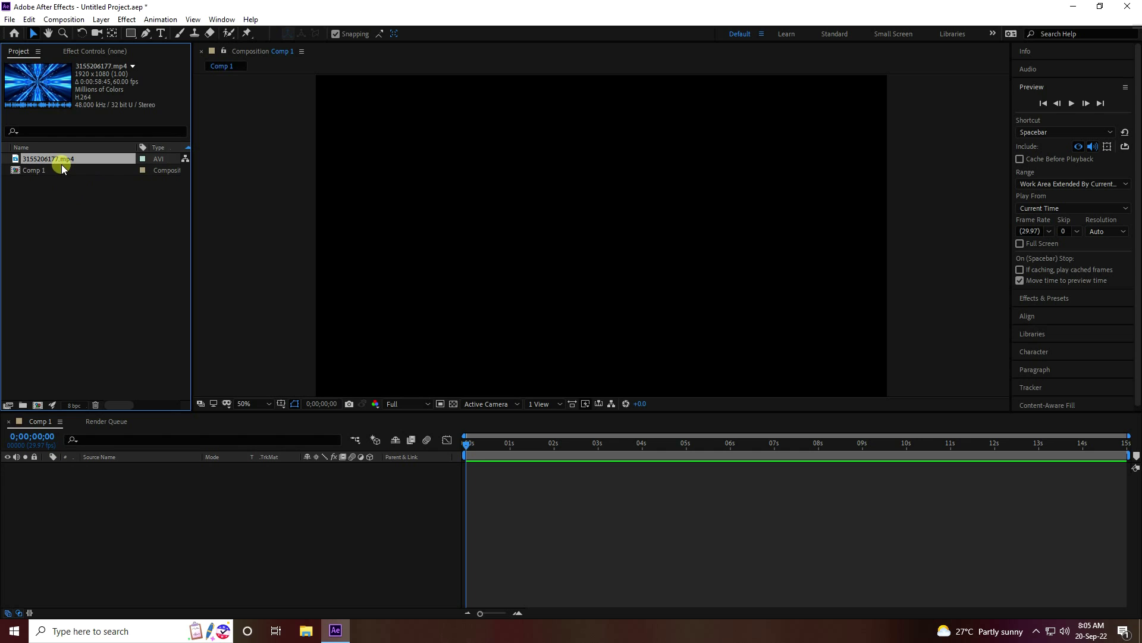
left_click_drag(59, 159, 187, 496)
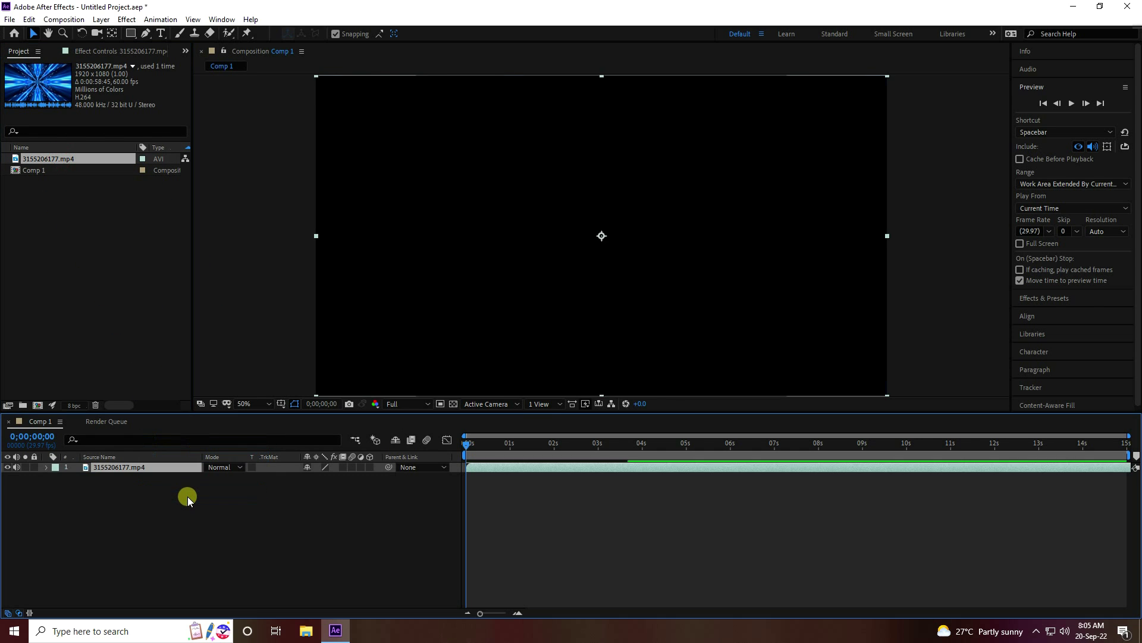
Step: Create a text layer containing the letter M above the video layer
right_click(156, 524)
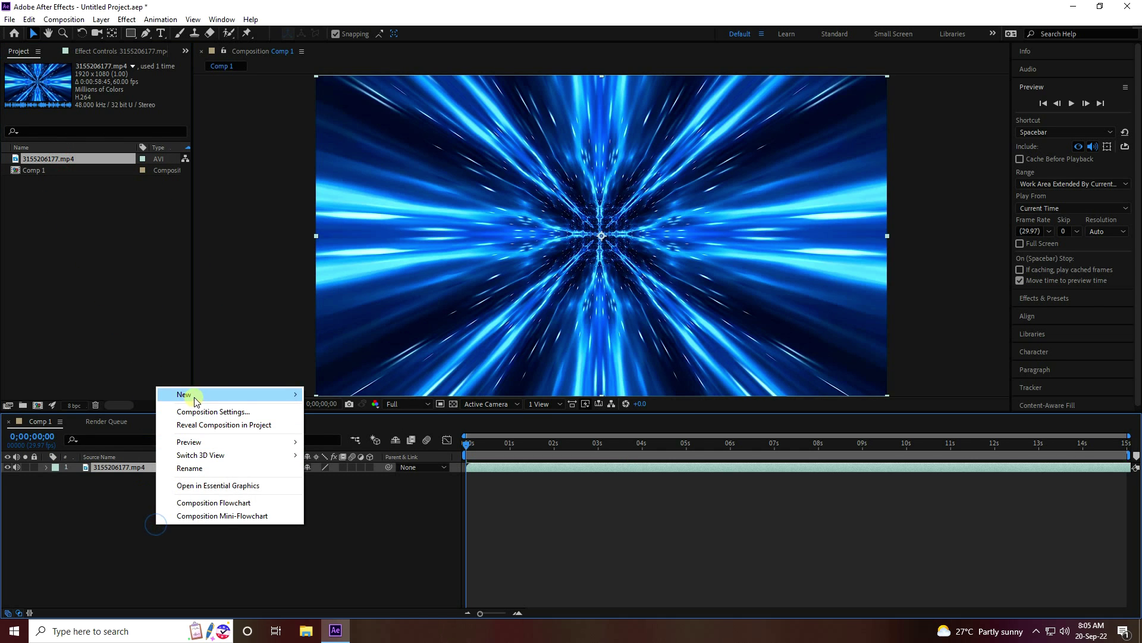
mouse_move(178, 394)
left_click(325, 414)
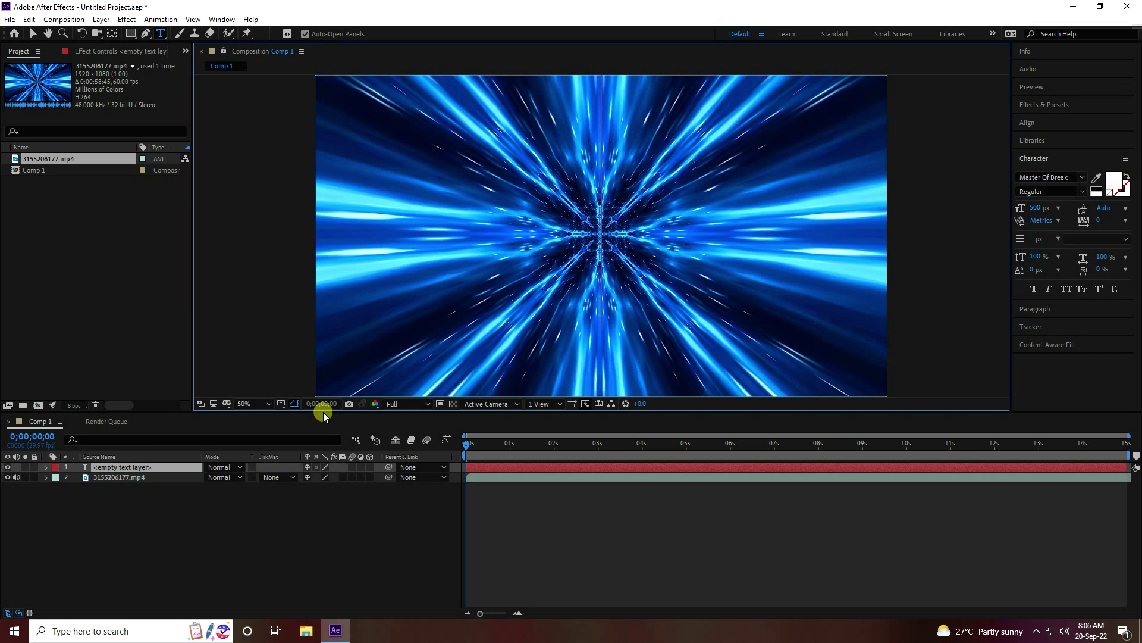
type("M")
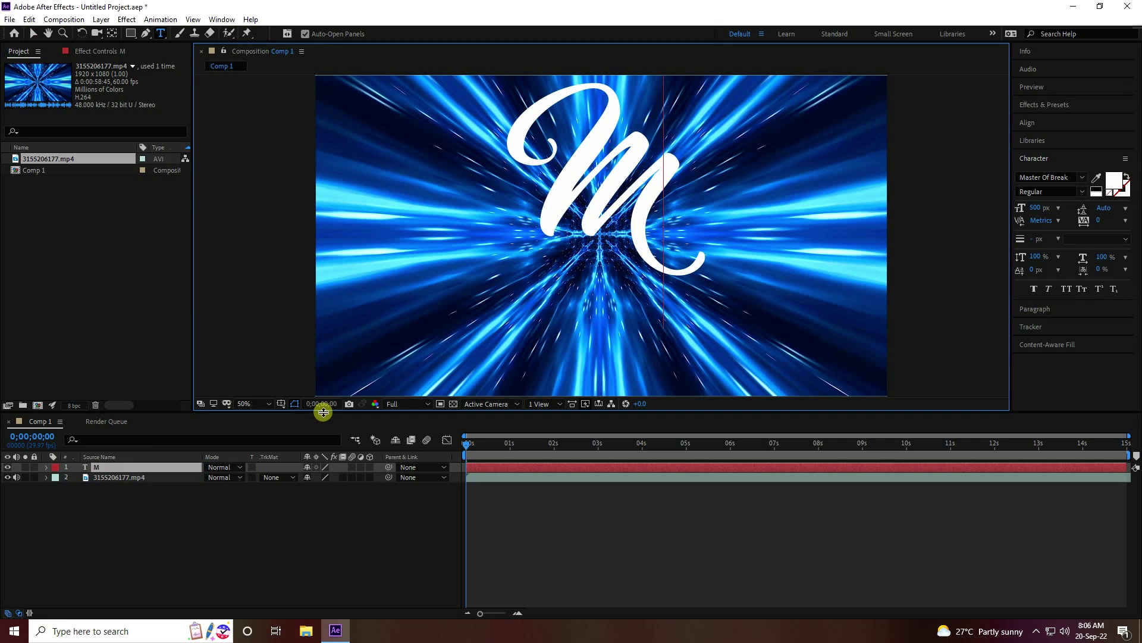
left_click(33, 34)
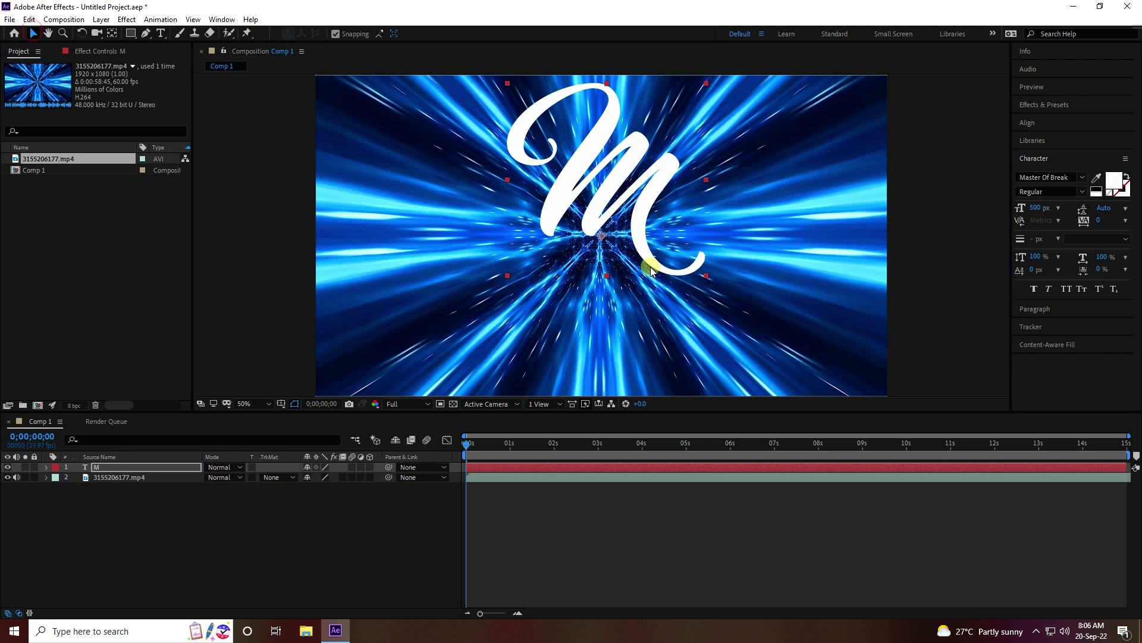
Step: Center the M text layer horizontally and vertically in the composition and center its anchor point on the letter
left_click(1028, 122)
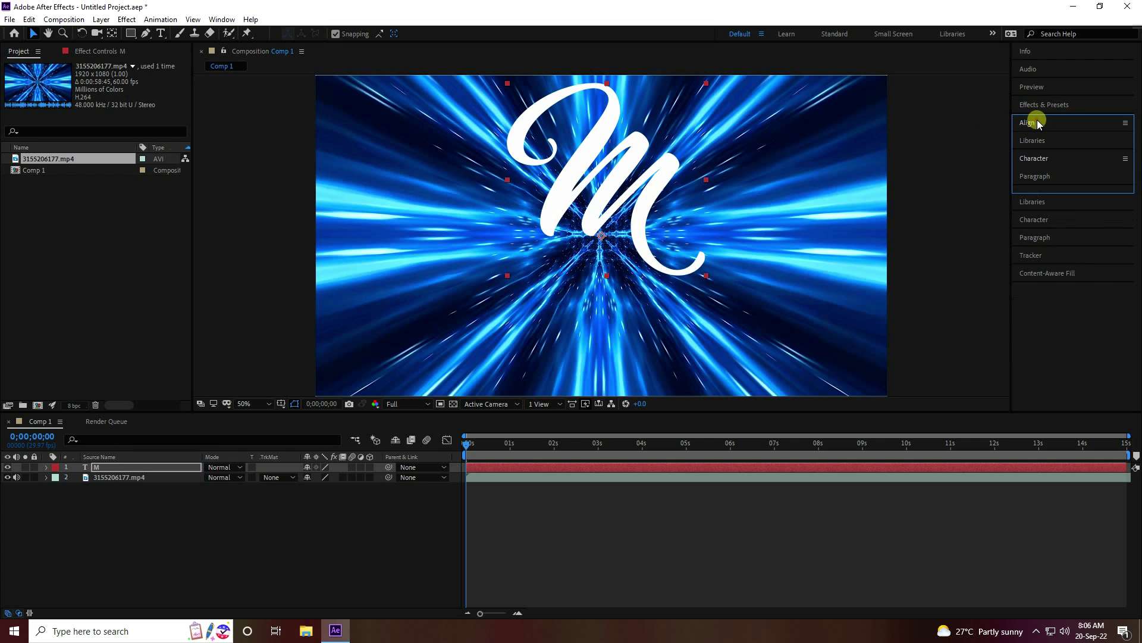
left_click(1044, 154)
left_click(1105, 152)
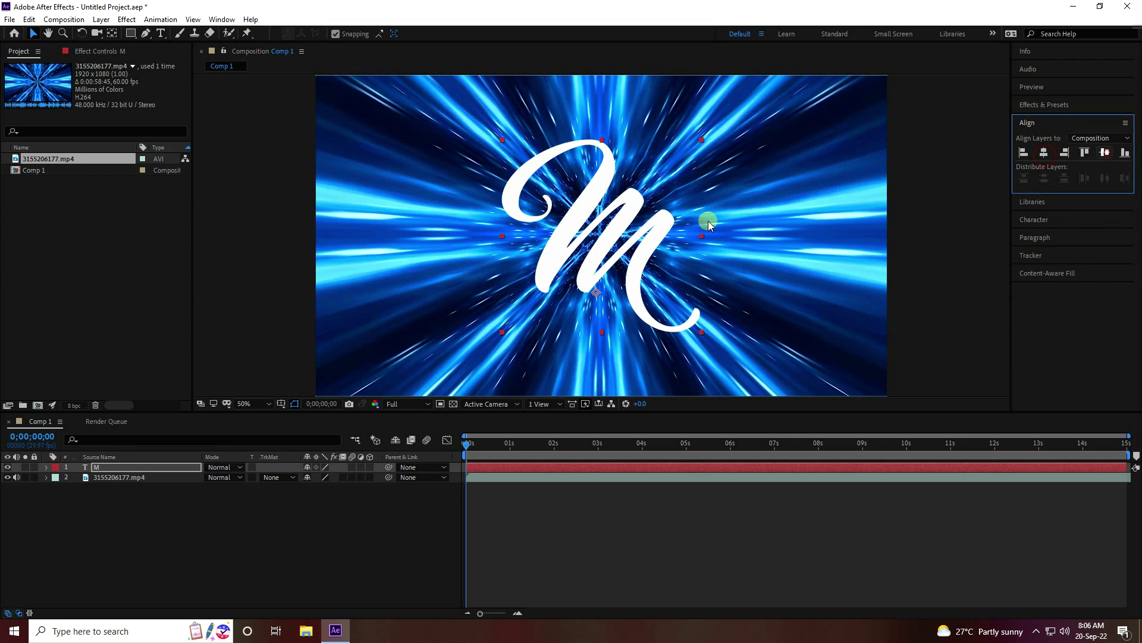
left_click(610, 246)
key("ctrl+alt+Home")
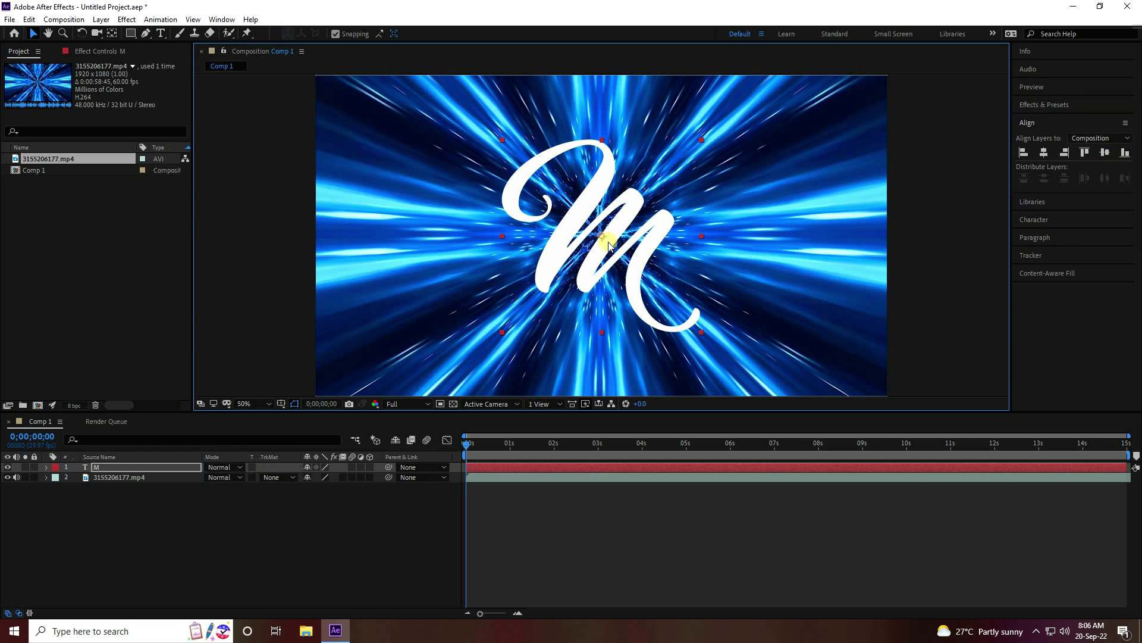
Step: Add a 1920 x 1080 black solid named E3D and hide the M text and video layers
left_click(217, 527)
right_click(216, 525)
mouse_move(297, 403)
left_click(404, 426)
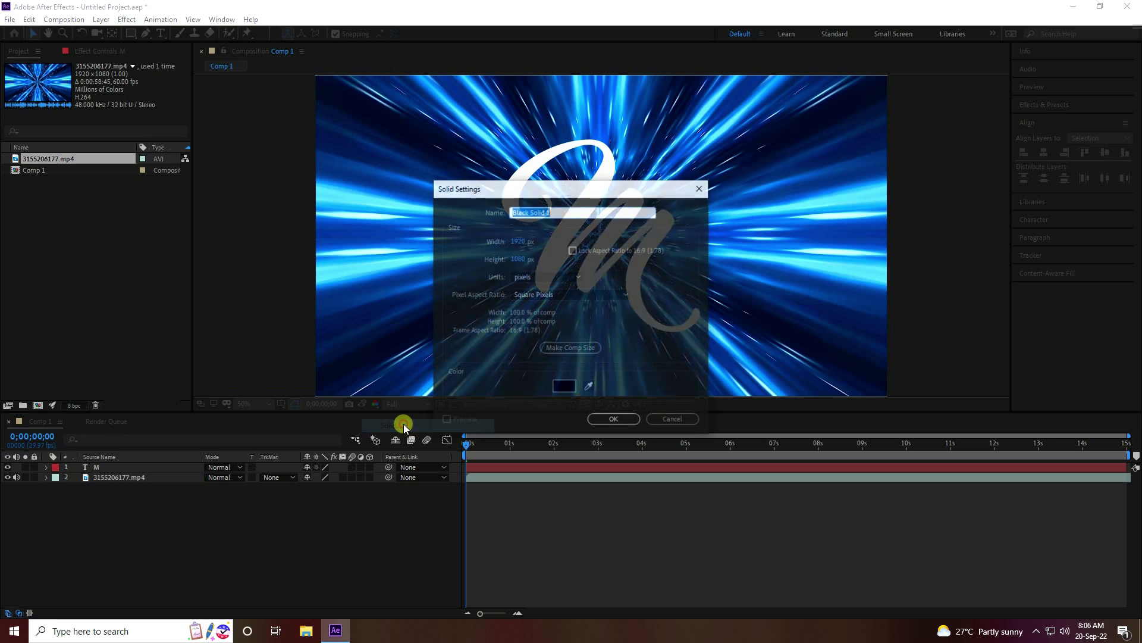
left_click(616, 420)
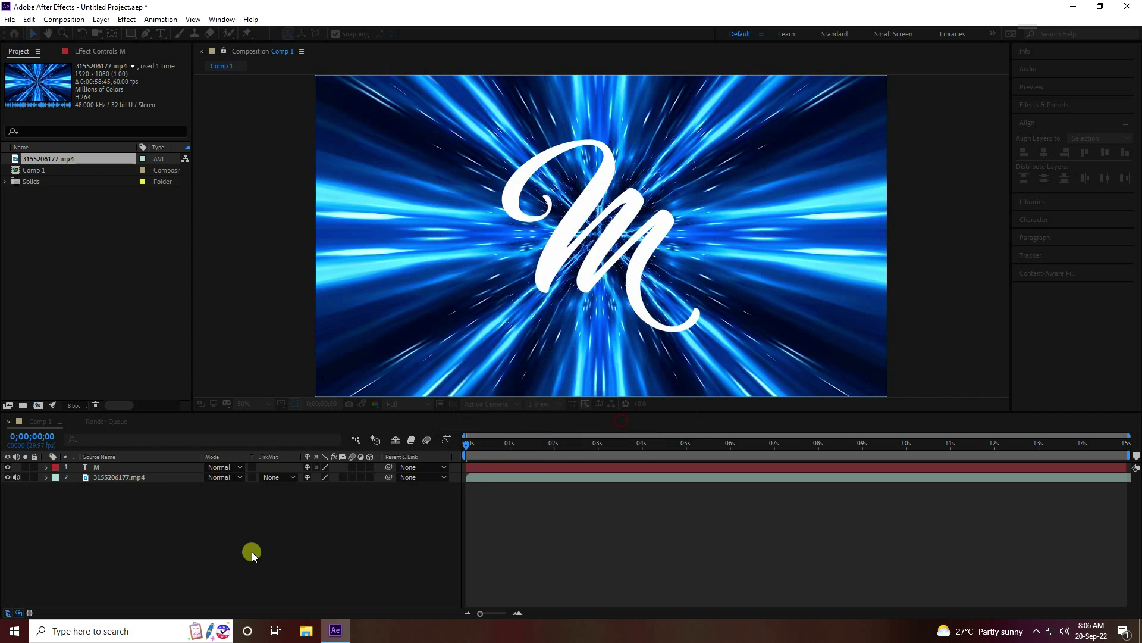
left_click(7, 487)
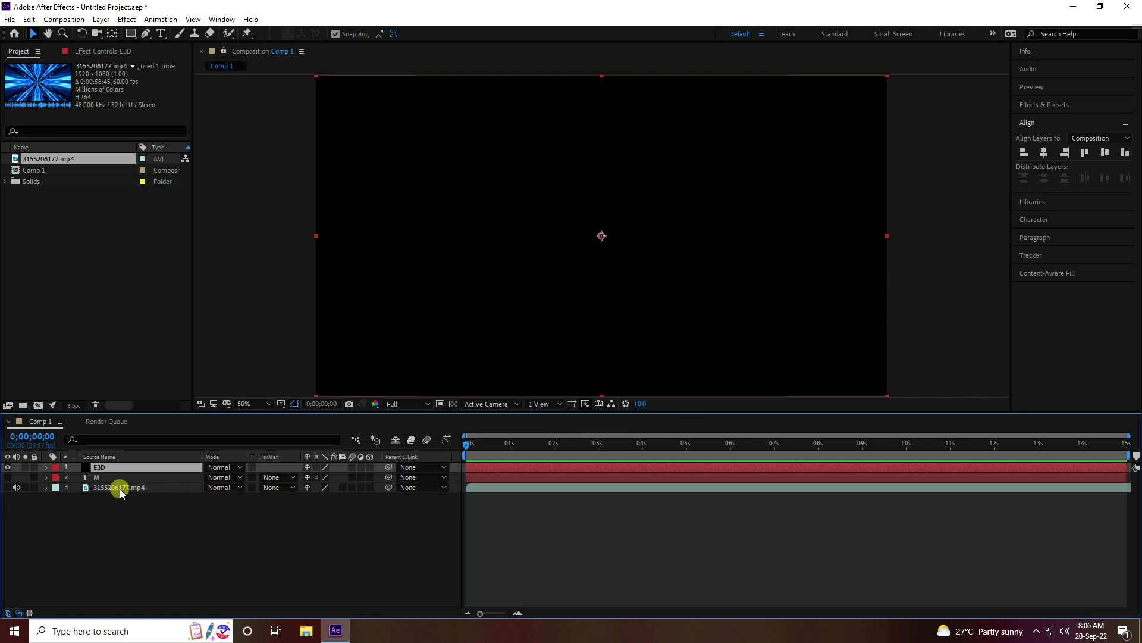
right_click(173, 535)
mouse_move(200, 407)
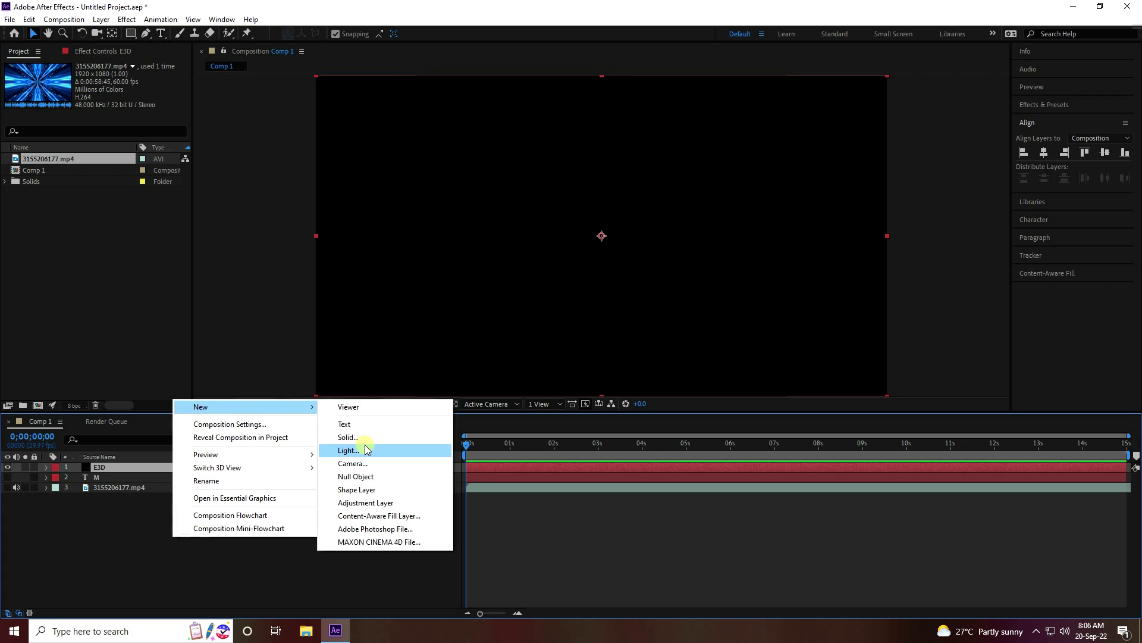
left_click(112, 513)
Step: Apply the Video Copilot Element effect to the E3D solid
left_click(107, 468)
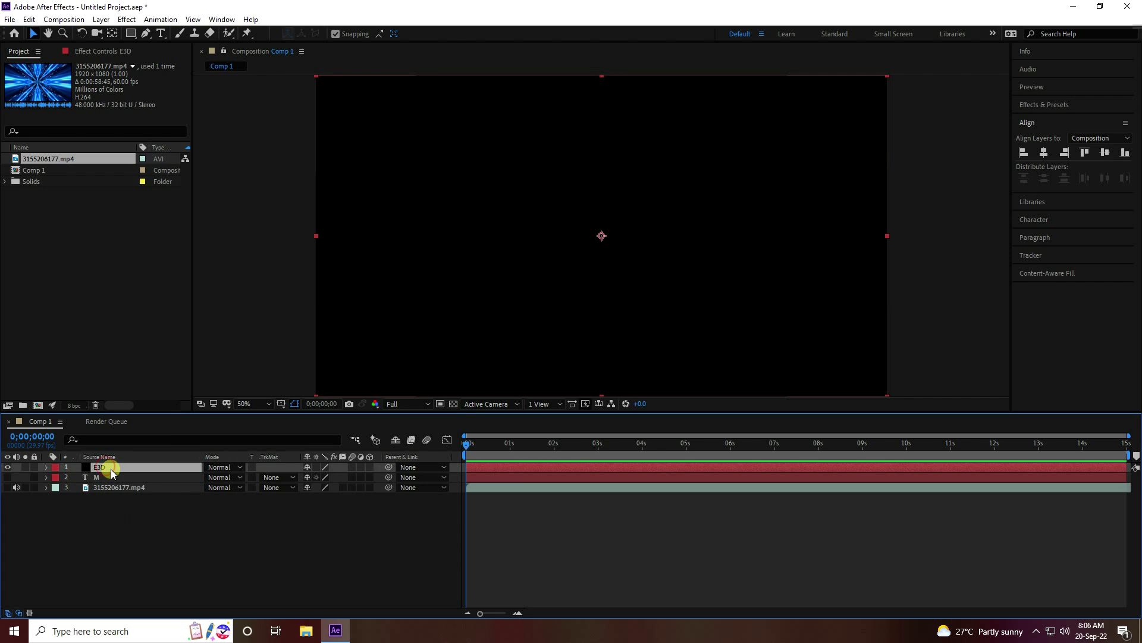
left_click(126, 20)
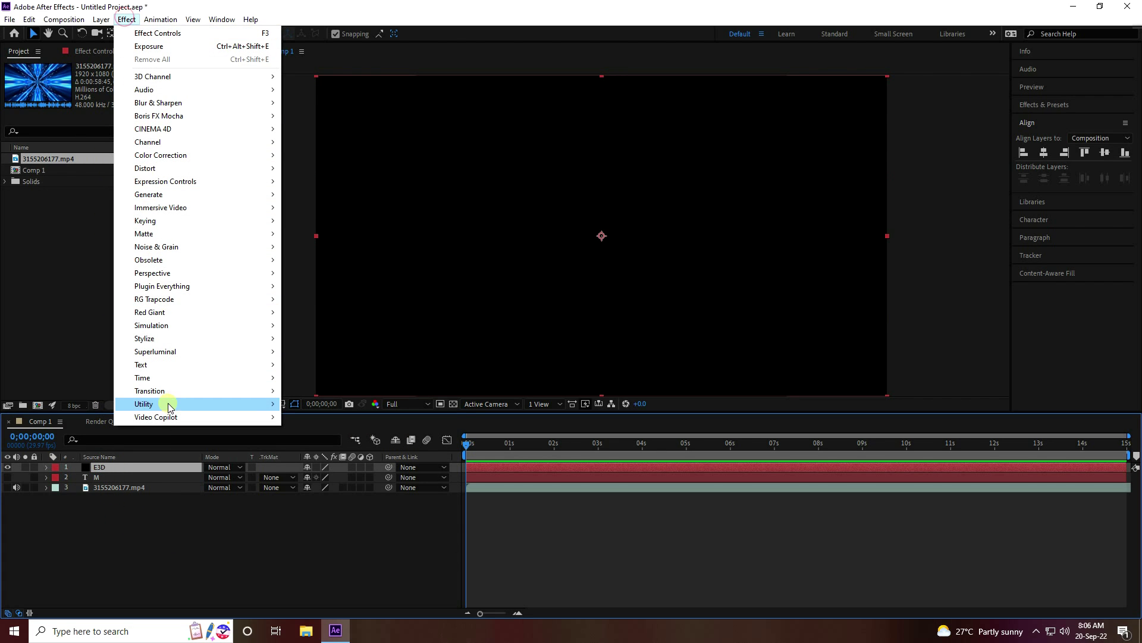
mouse_move(195, 418)
left_click(314, 418)
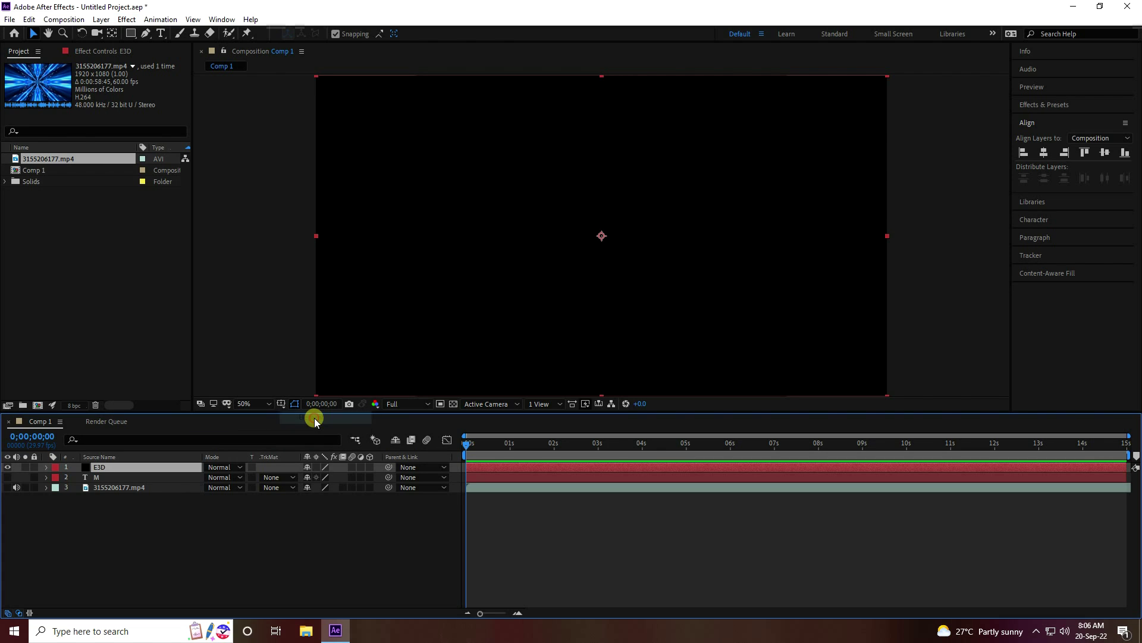
left_click(42, 162)
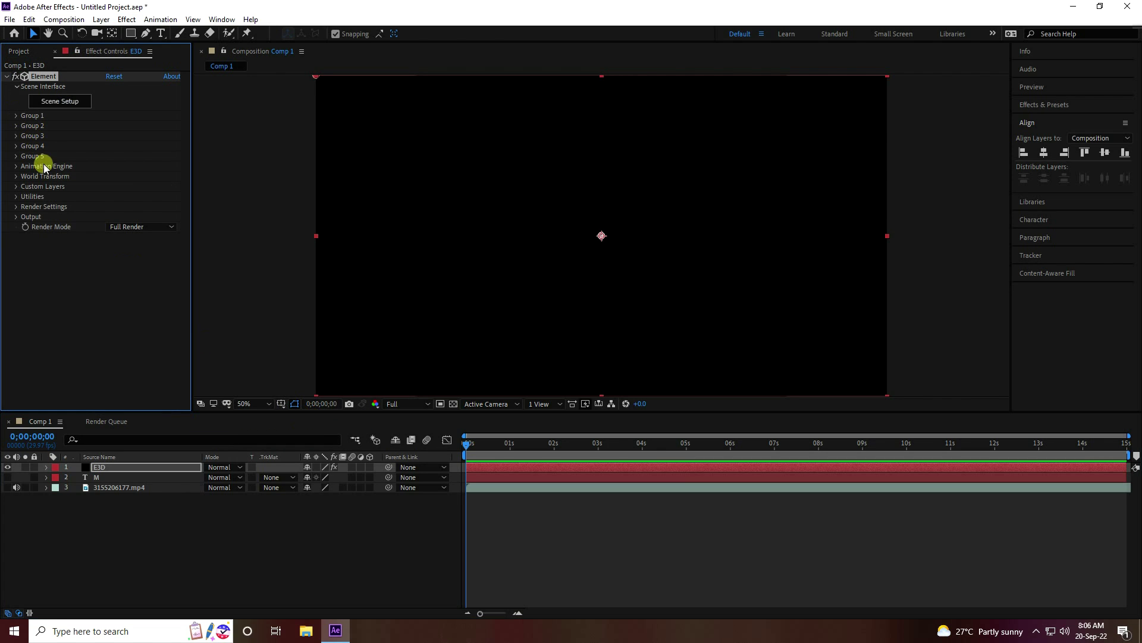
Step: Assign the M text layer as Path Layer 1 in the Element effect's Custom Text and Masks settings
left_click(16, 188)
left_click(26, 196)
left_click(121, 208)
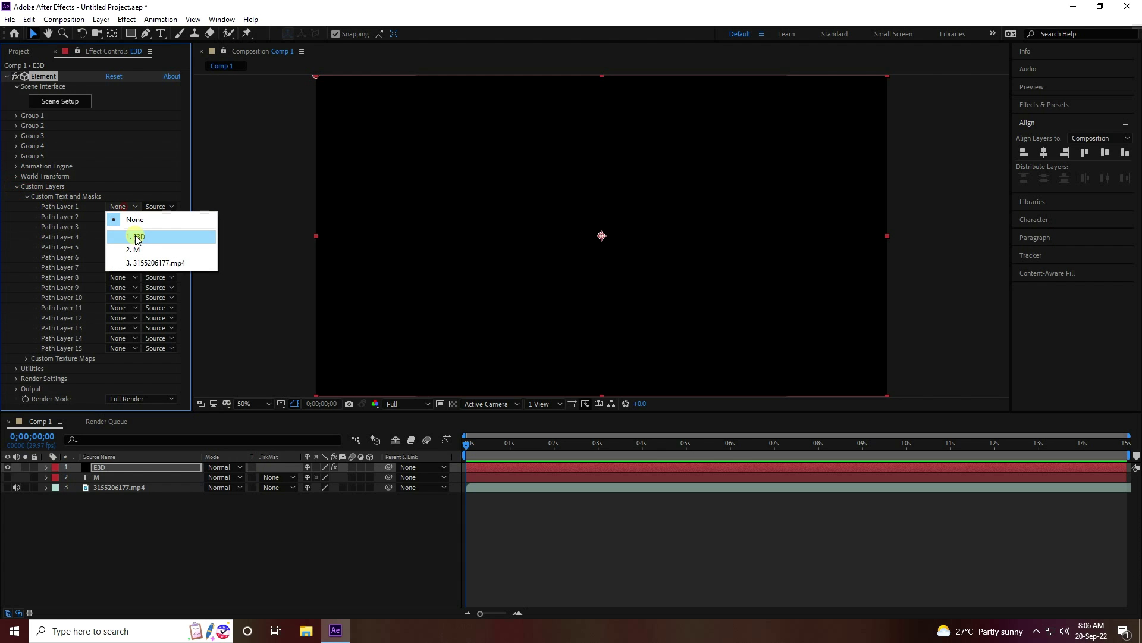
left_click(140, 249)
Step: Assign the 3155206177.mp4 layer as Layer 1 of the Element effect's Custom Texture Maps
left_click(28, 198)
left_click(27, 206)
left_click(120, 204)
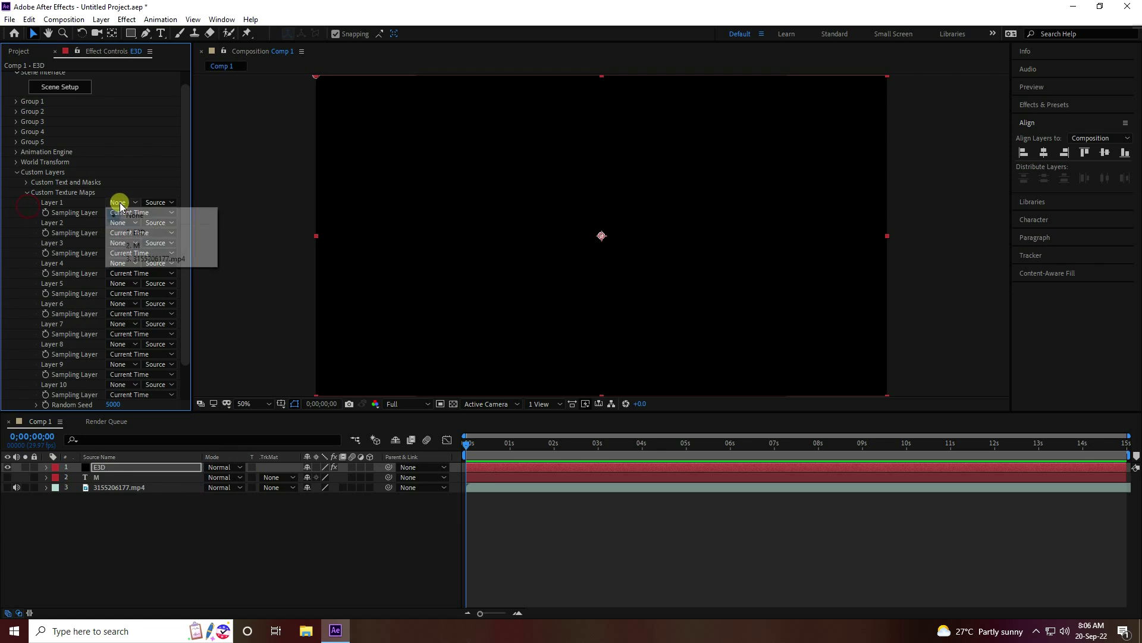
left_click(153, 258)
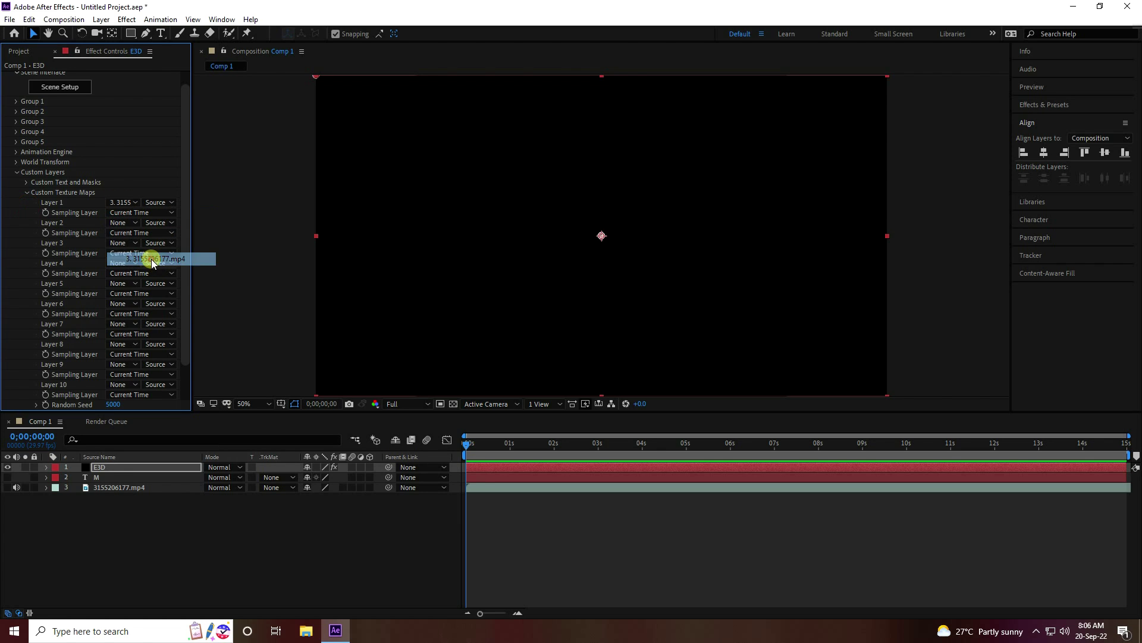
left_click(27, 197)
left_click(16, 185)
Step: Extrude the M text in Element's Scene Setup and set its path resolution to Extreme
left_click(58, 106)
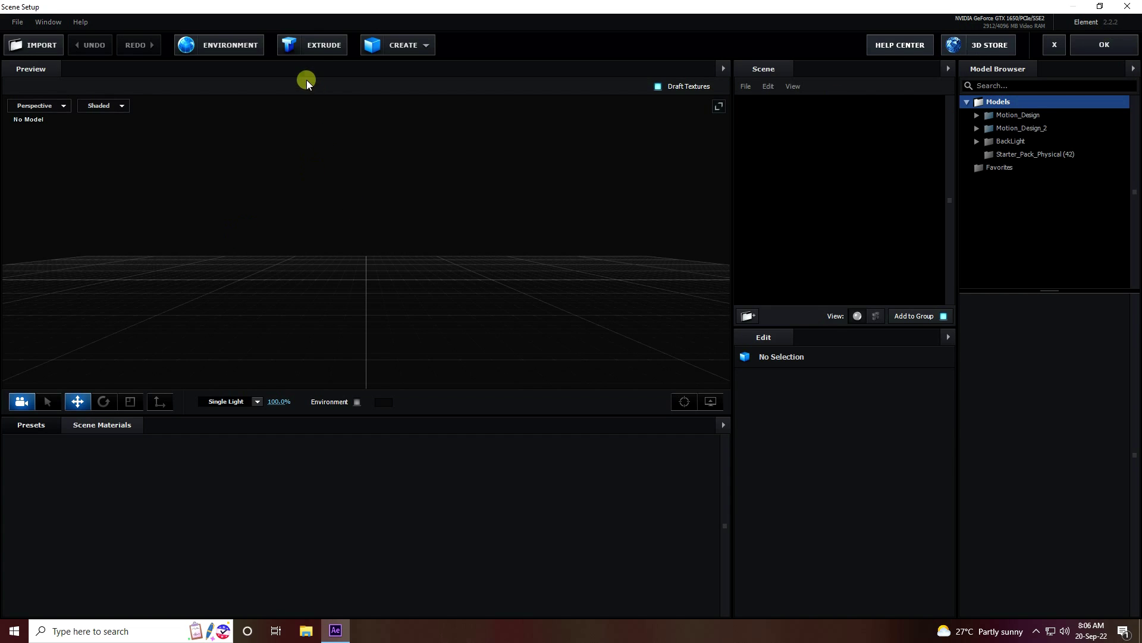
left_click(316, 46)
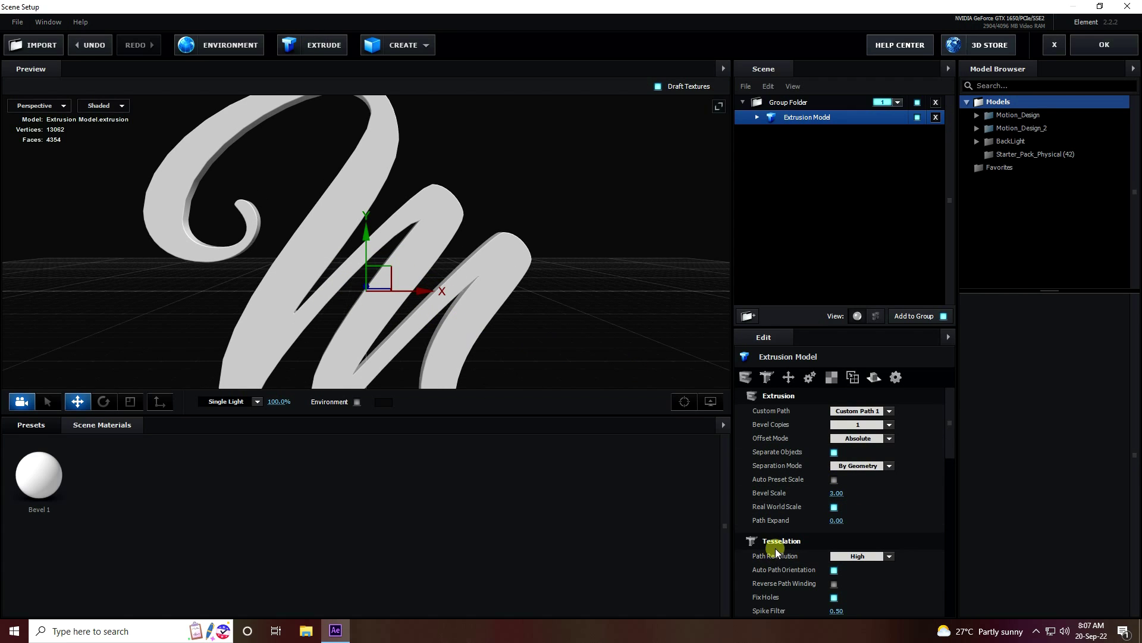
left_click(889, 556)
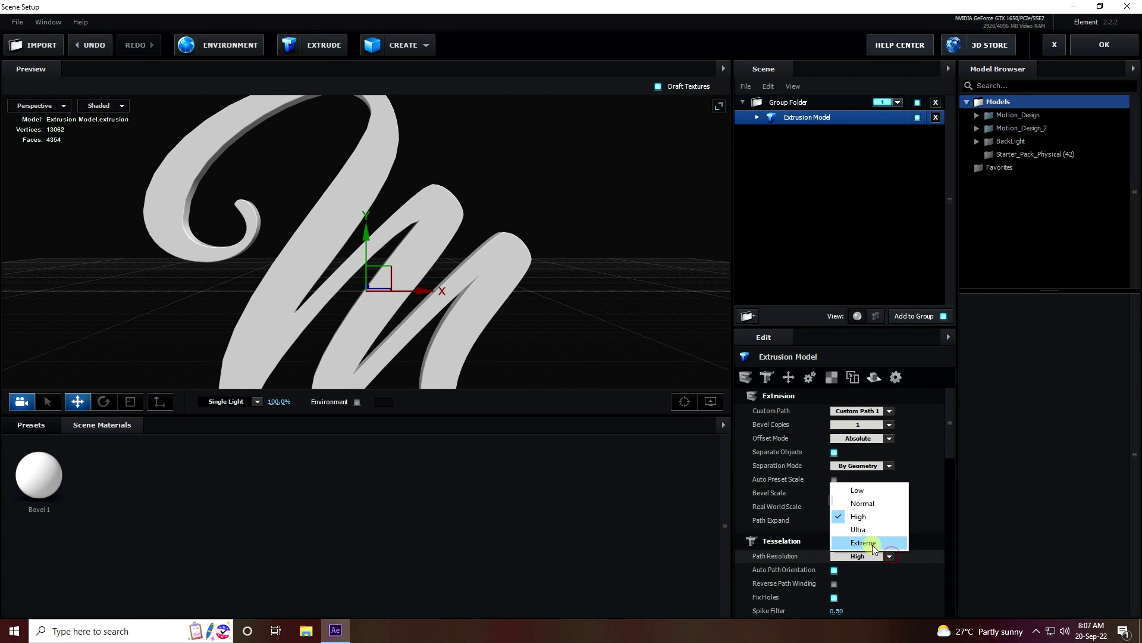
left_click(872, 544)
Step: Apply the Century preset from the Physical bevels to the extruded M model
left_click(41, 422)
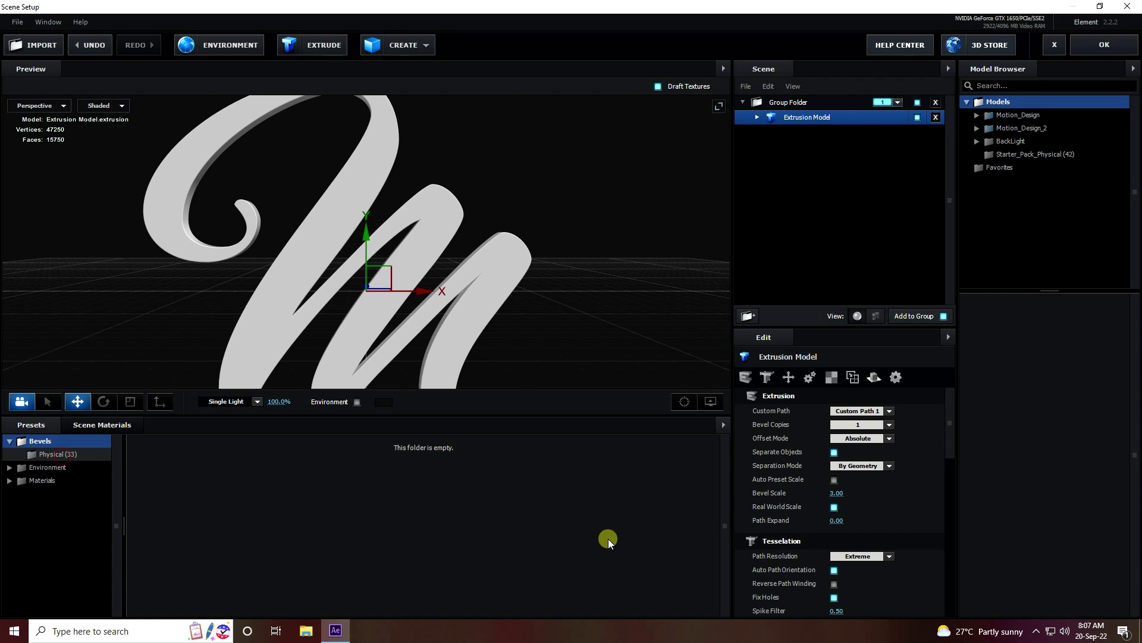
left_click(102, 456)
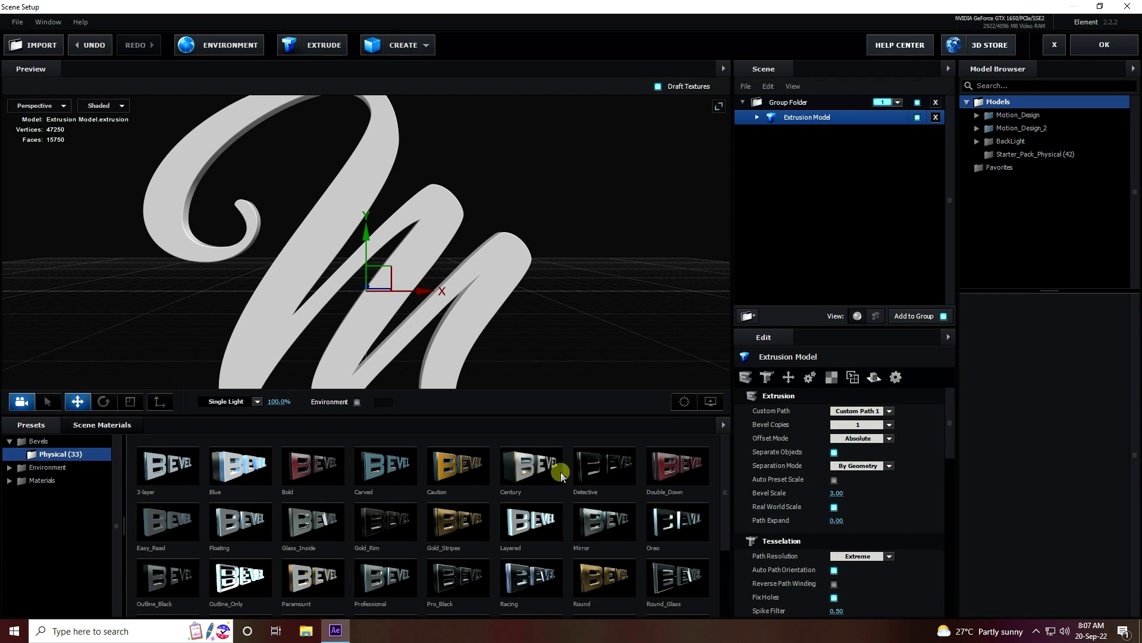
left_click(531, 472)
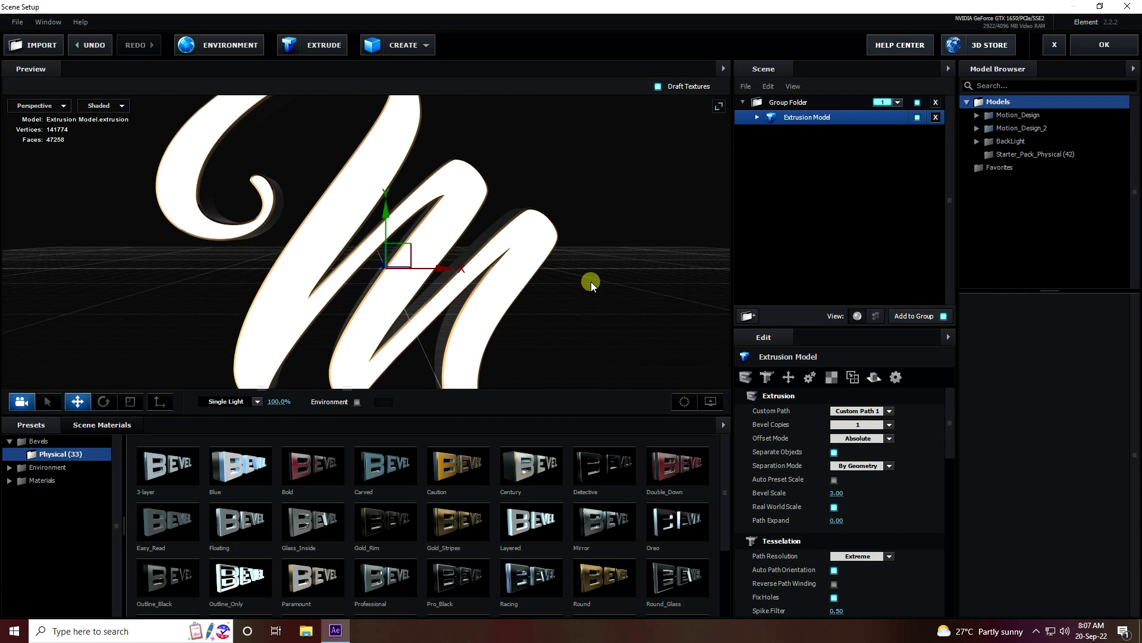
mouse_move(507, 330)
left_mouse_down()
mouse_move(525, 326)
mouse_move(482, 332)
mouse_move(562, 312)
mouse_move(432, 233)
mouse_move(502, 285)
mouse_move(430, 305)
mouse_move(461, 275)
mouse_move(540, 273)
mouse_move(612, 298)
mouse_move(466, 303)
mouse_move(523, 262)
mouse_move(527, 328)
mouse_move(498, 280)
left_mouse_up()
Step: Replace the Bevel 2 material of the extrusion model with the Gold preset from the Physical materials
left_click(137, 424)
left_click(37, 487)
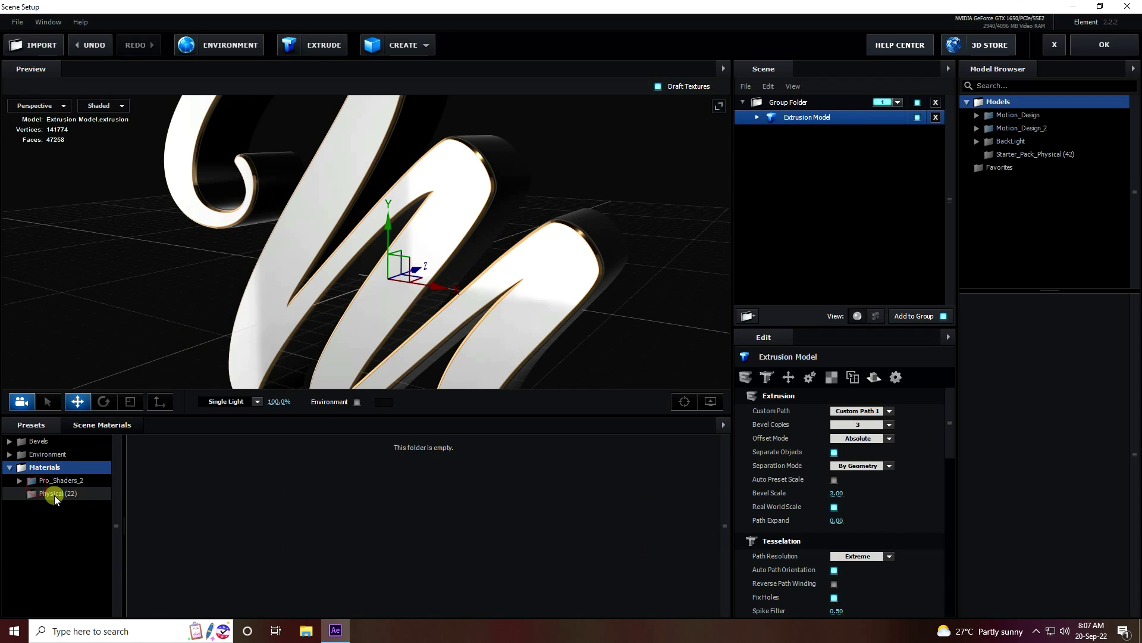
left_click(55, 493)
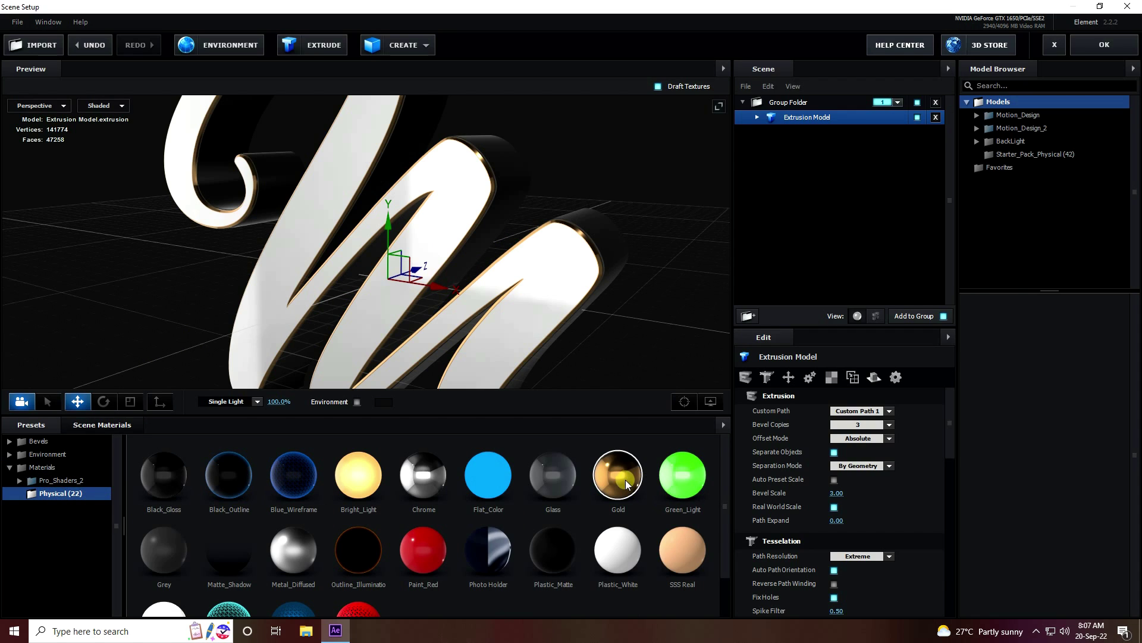
left_click(757, 117)
left_click_drag(625, 476, 805, 147)
left_click_drag(542, 250, 499, 262)
left_click(117, 427)
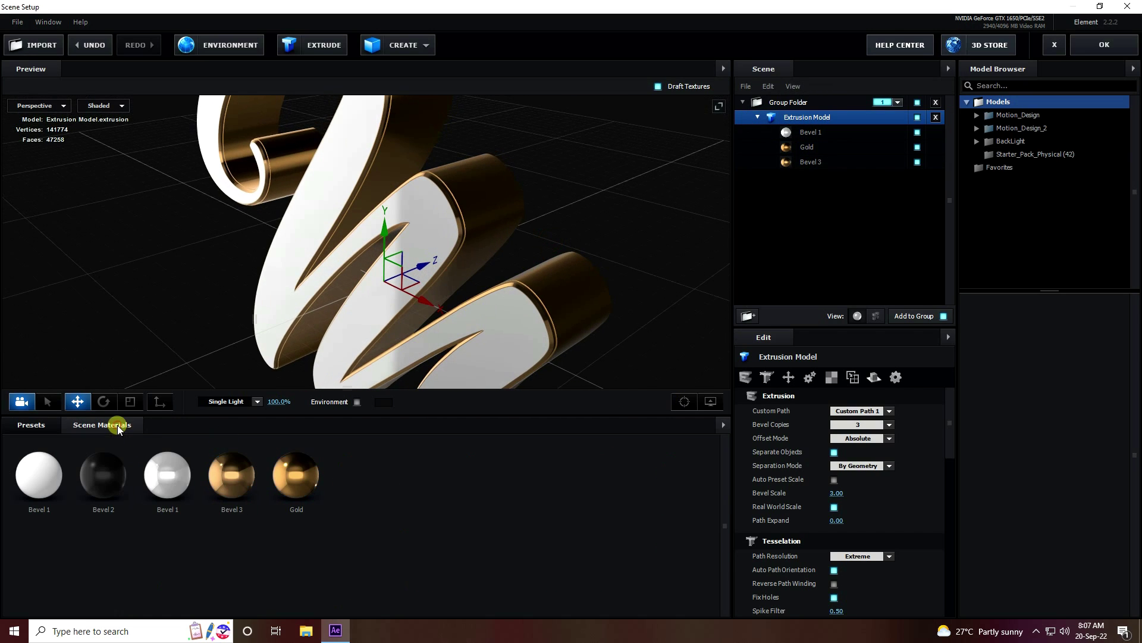
Step: Remove the unused materials from the scene materials and open the Gold material for editing
right_click(397, 510)
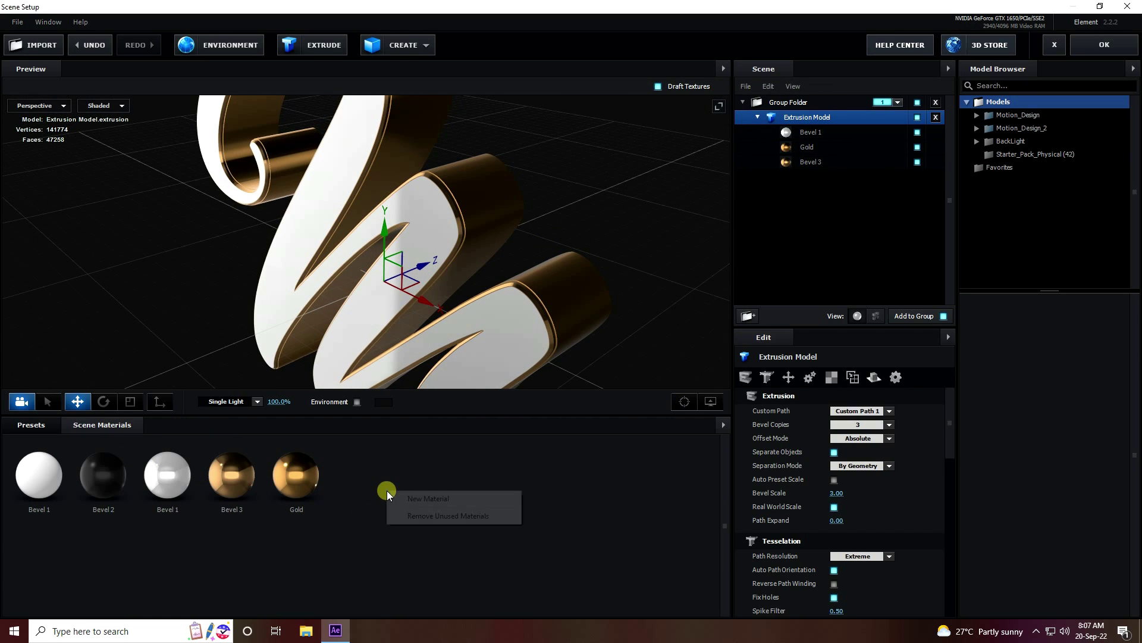
left_click(414, 517)
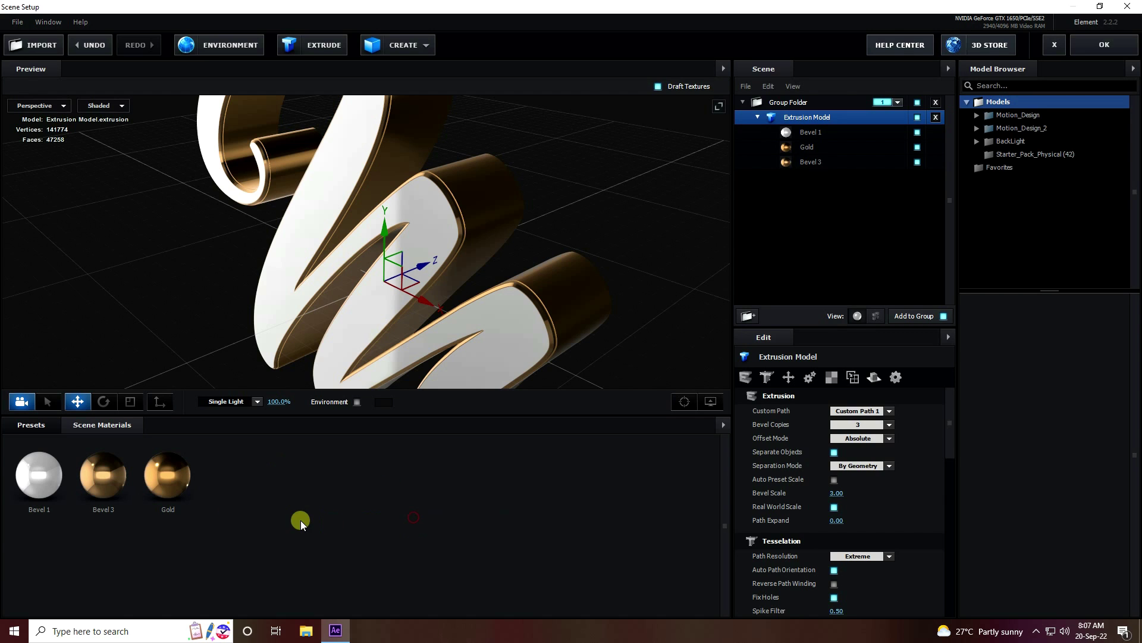
left_click(166, 487)
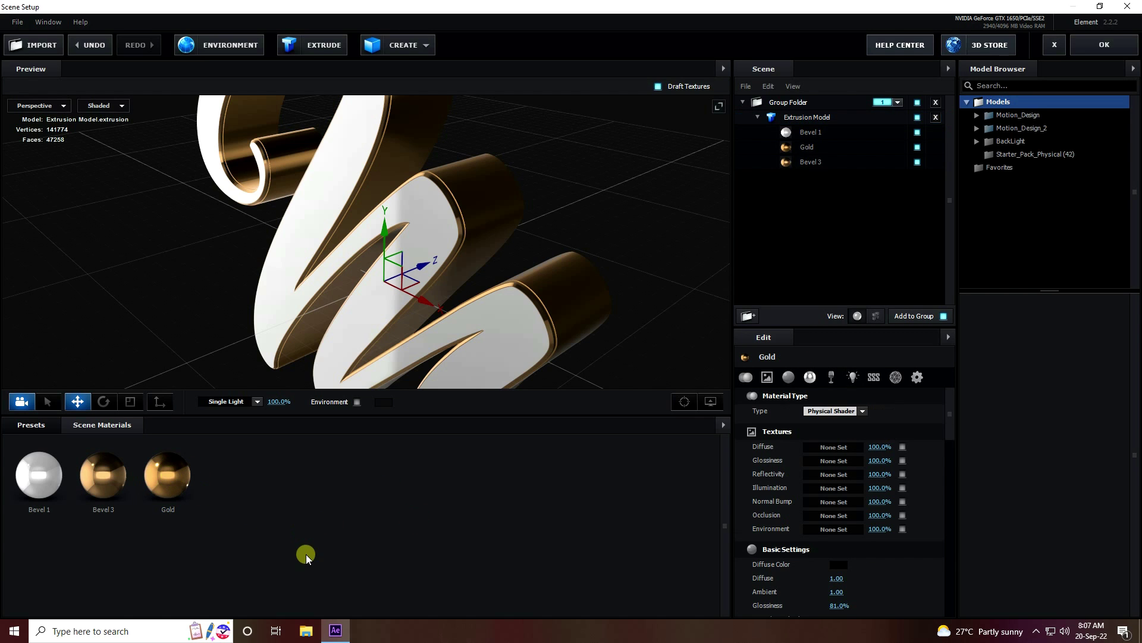
Step: Examine the Normal.png and Glossy.png texture images in the Texture folder, and return to Scene Setup
left_click(308, 632)
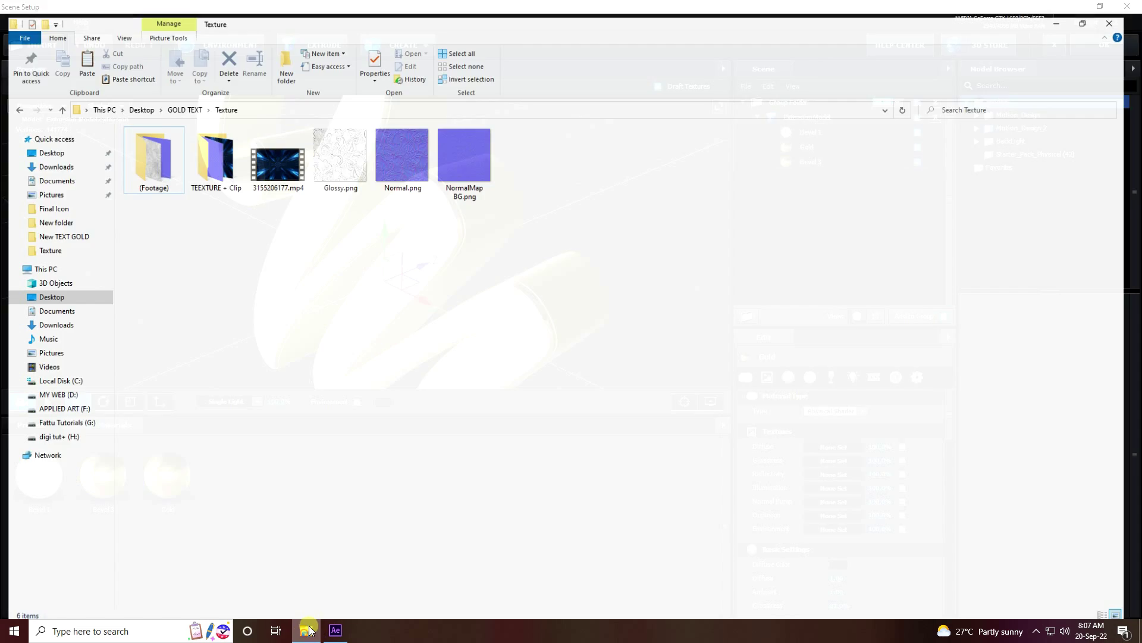
left_click(335, 160)
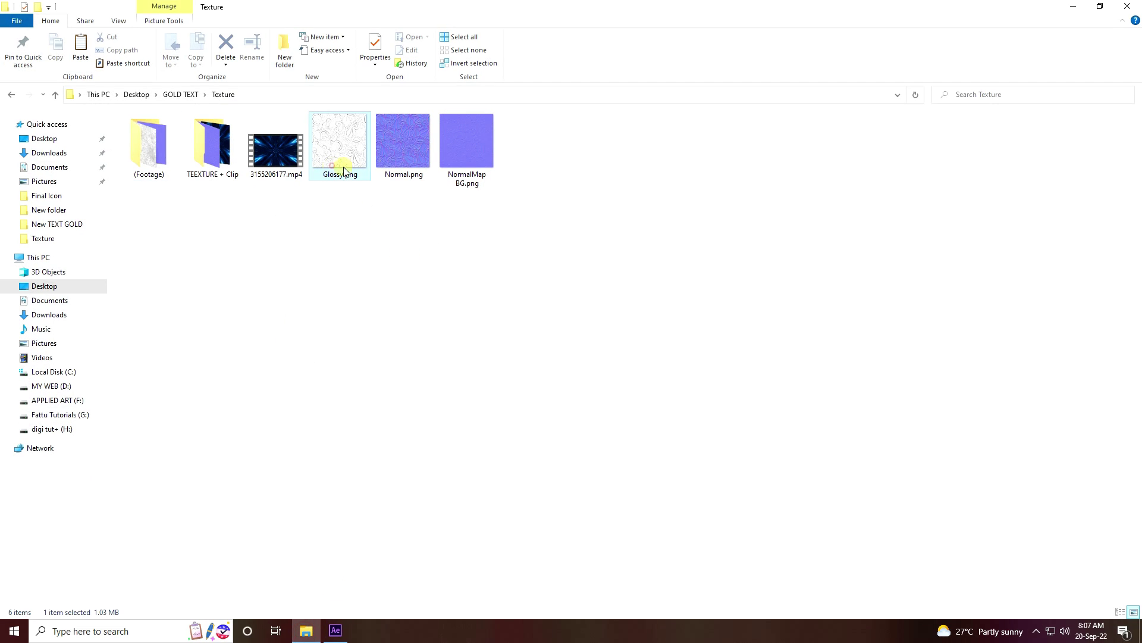
double_click(408, 158)
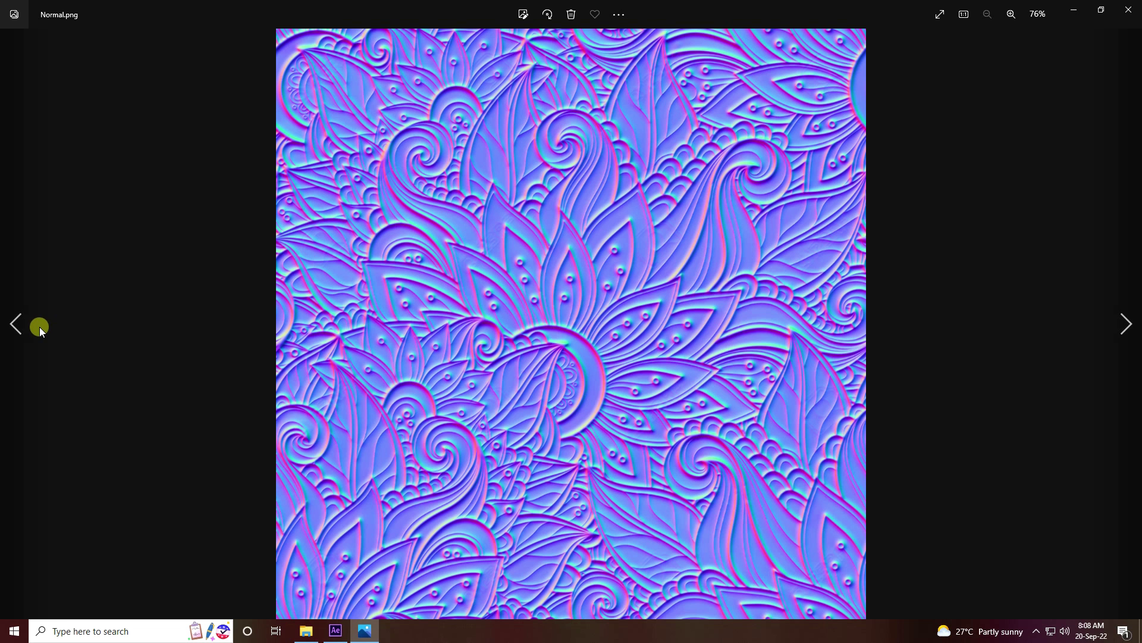
left_click(18, 324)
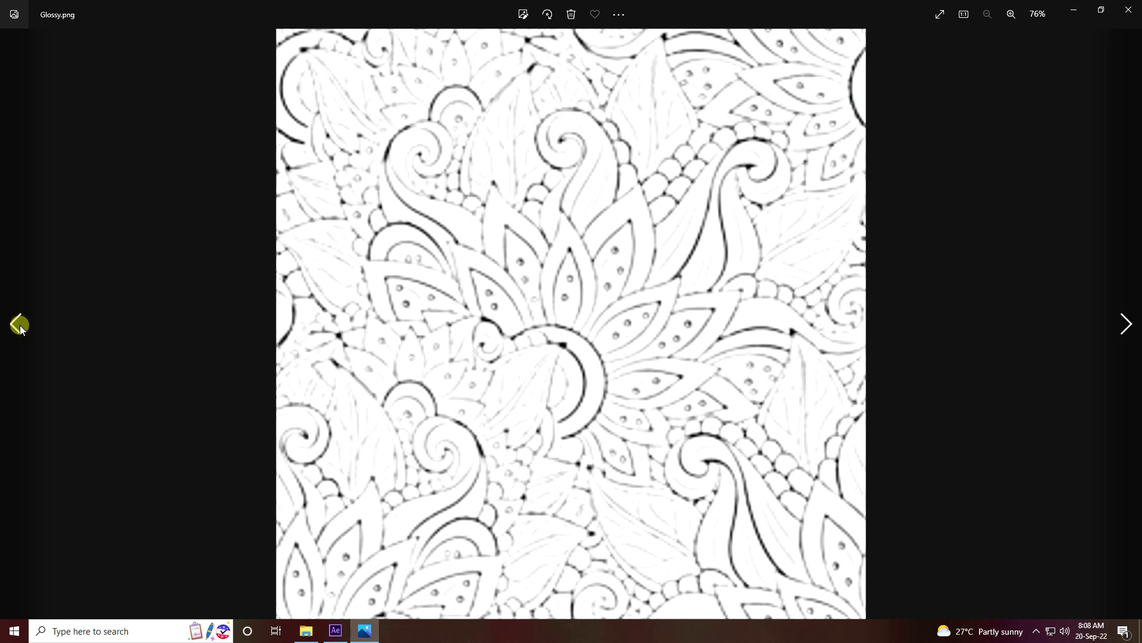
left_click(1129, 10)
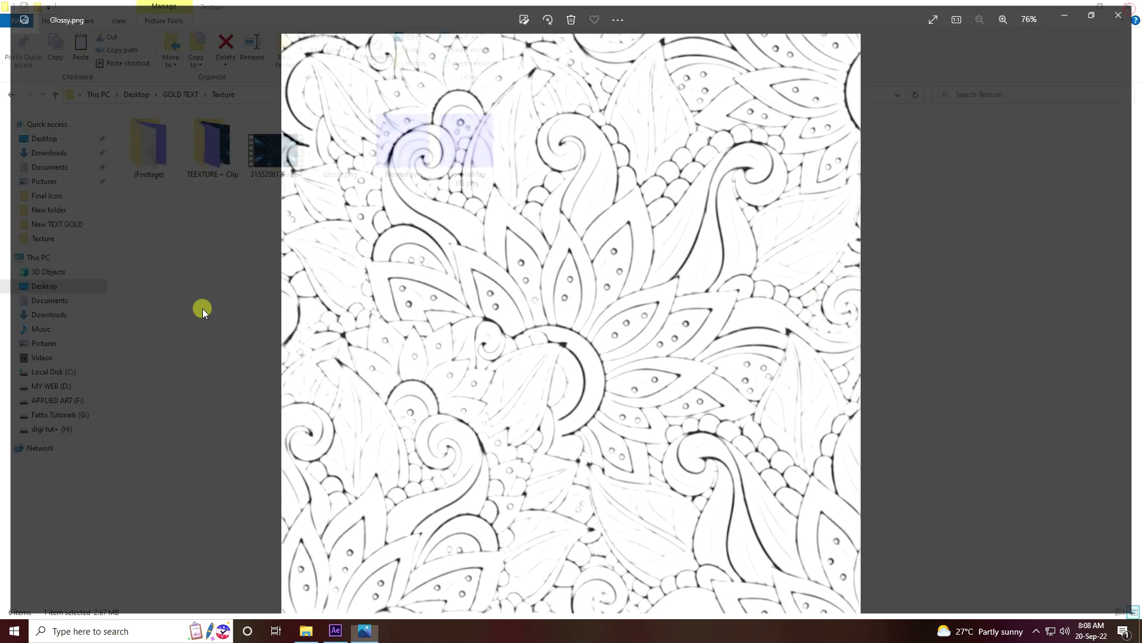
left_click(335, 631)
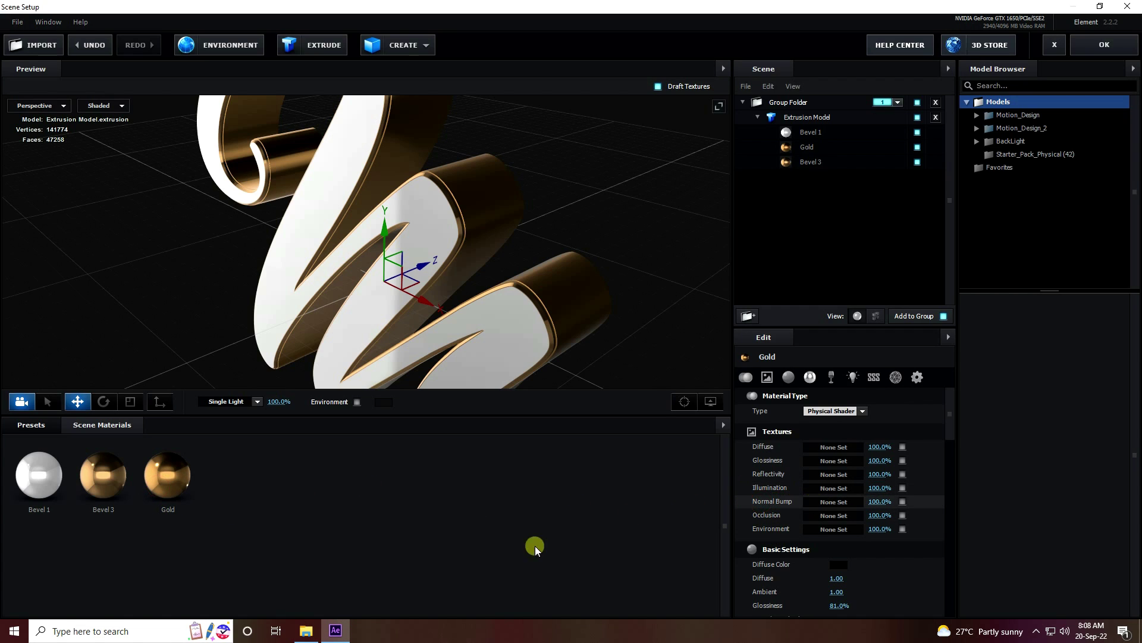
Step: Load Normal.png as the Gold material's Normal Bump texture and Glossy.png as its Glossiness texture from the Texture folder
left_click(306, 631)
left_click_drag(404, 146, 824, 503)
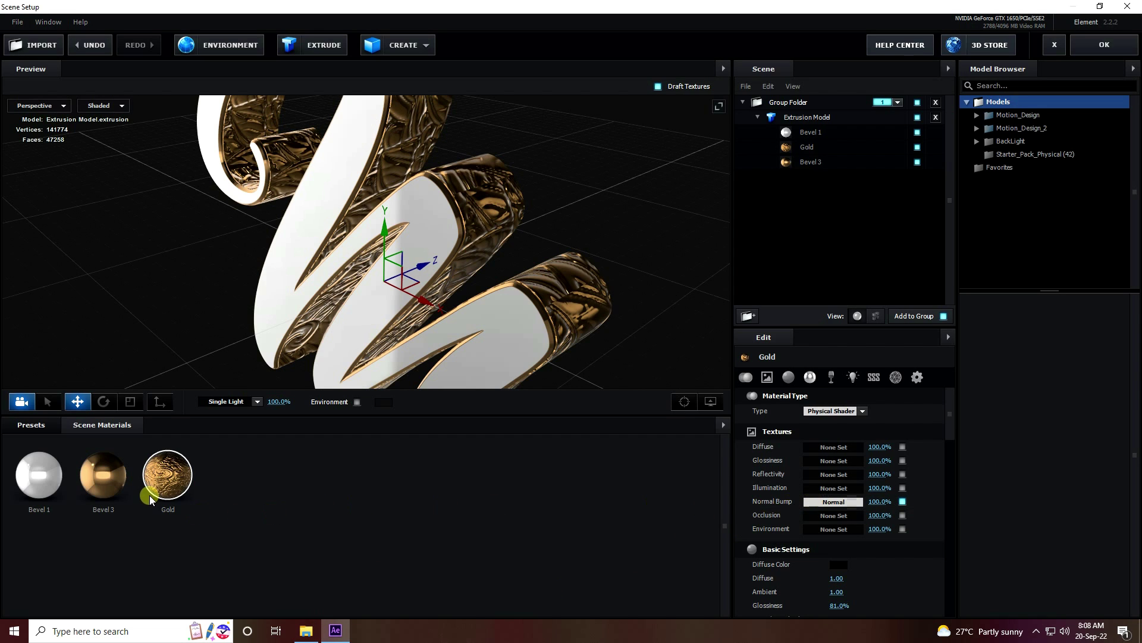
left_click(299, 634)
left_click_drag(338, 145, 826, 463)
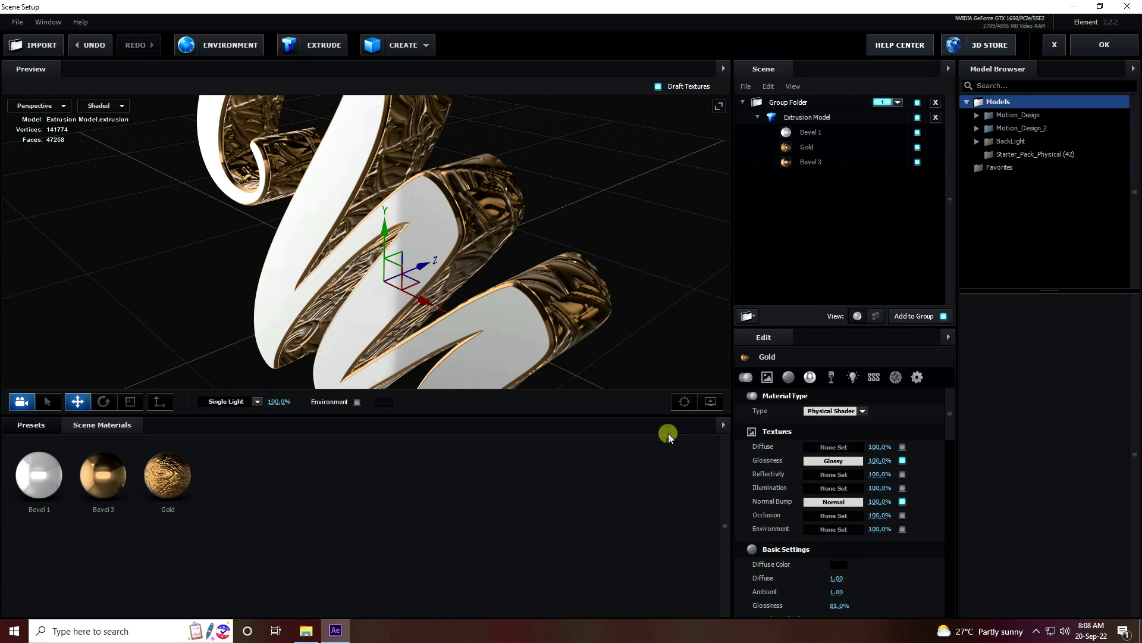
Step: Set the Gold material's Normal Bump strength to 50%
scroll(566, 243, "up", 3)
scroll(536, 253, "up", 2)
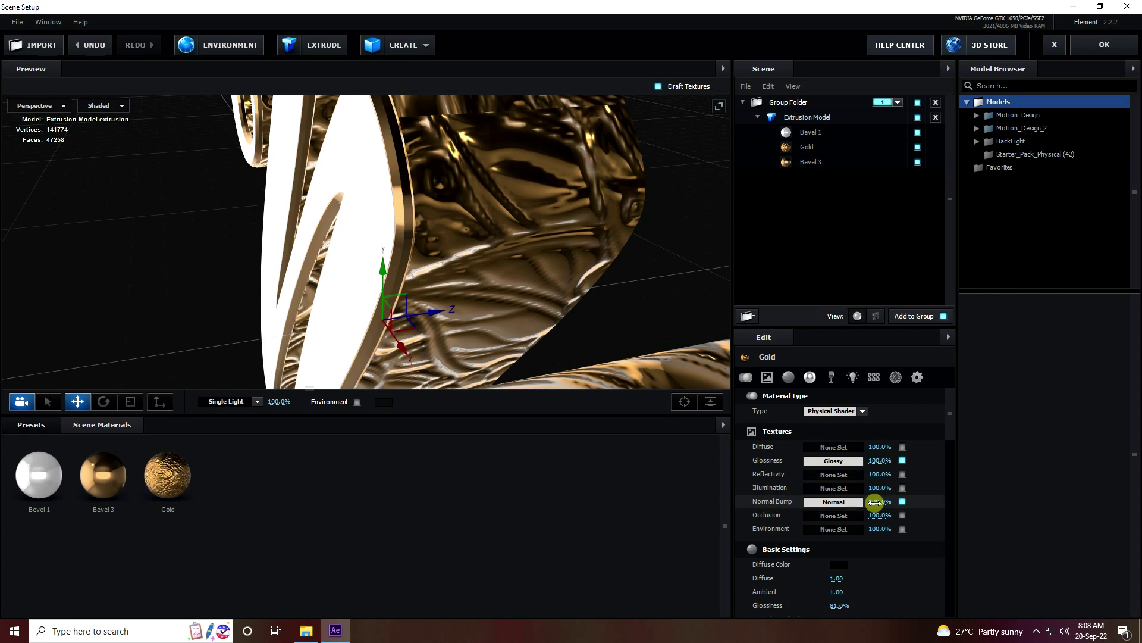
type("50")
key("Return")
scroll(450, 272, "down", 3)
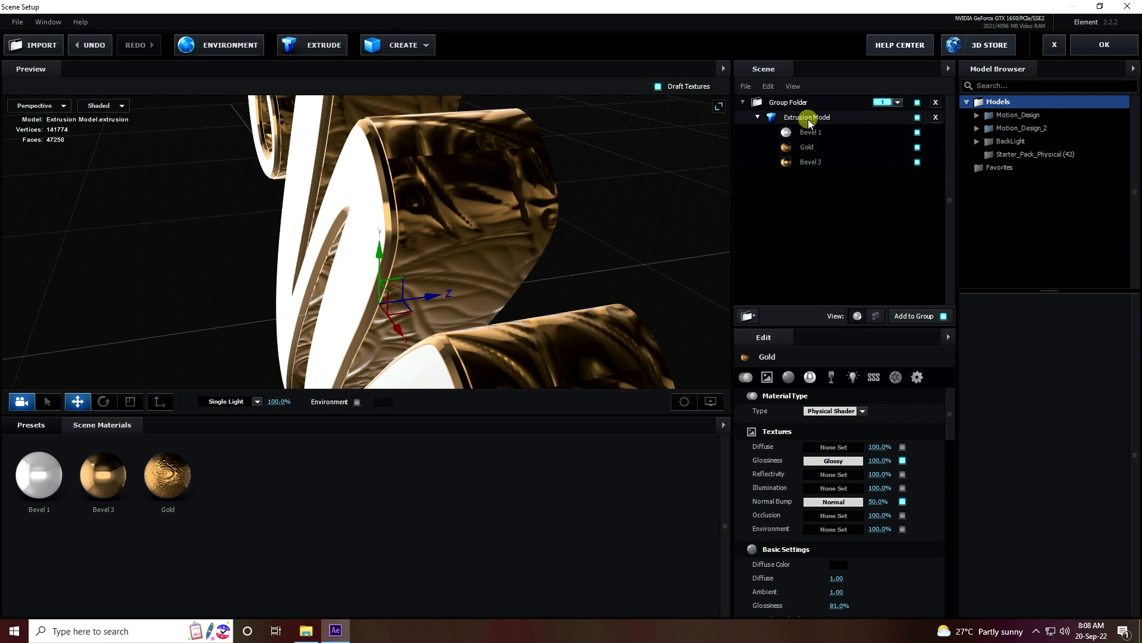
Step: Set the extrusion model's UV Repeat to 8.00 in both directions in its UV mapping
left_click(761, 116)
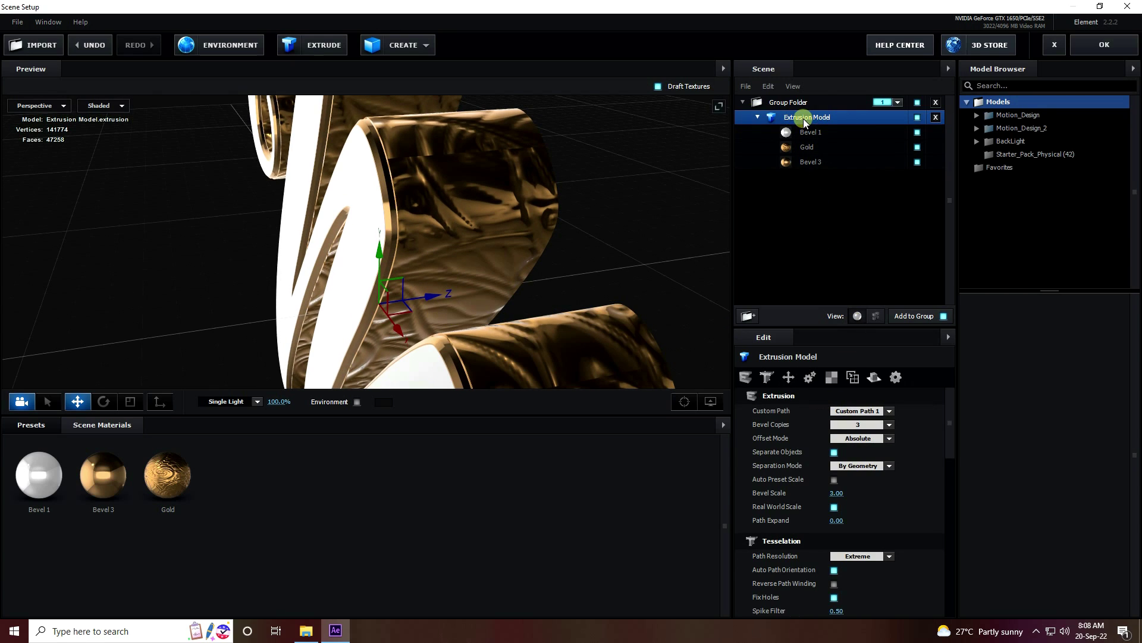
left_click(831, 378)
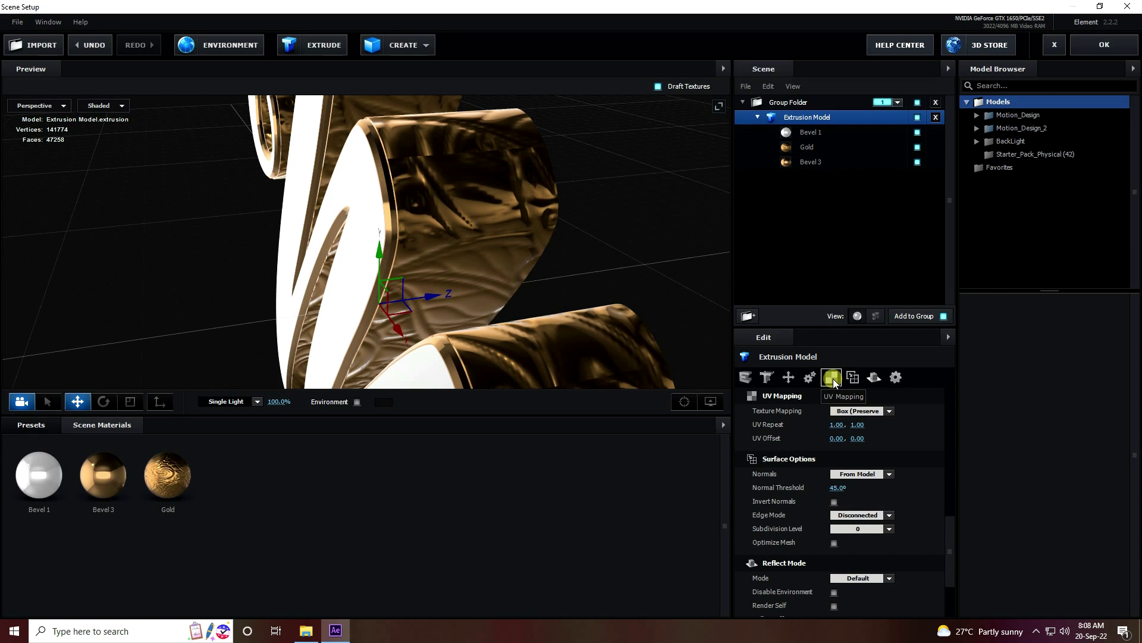
left_click(840, 425)
type("8")
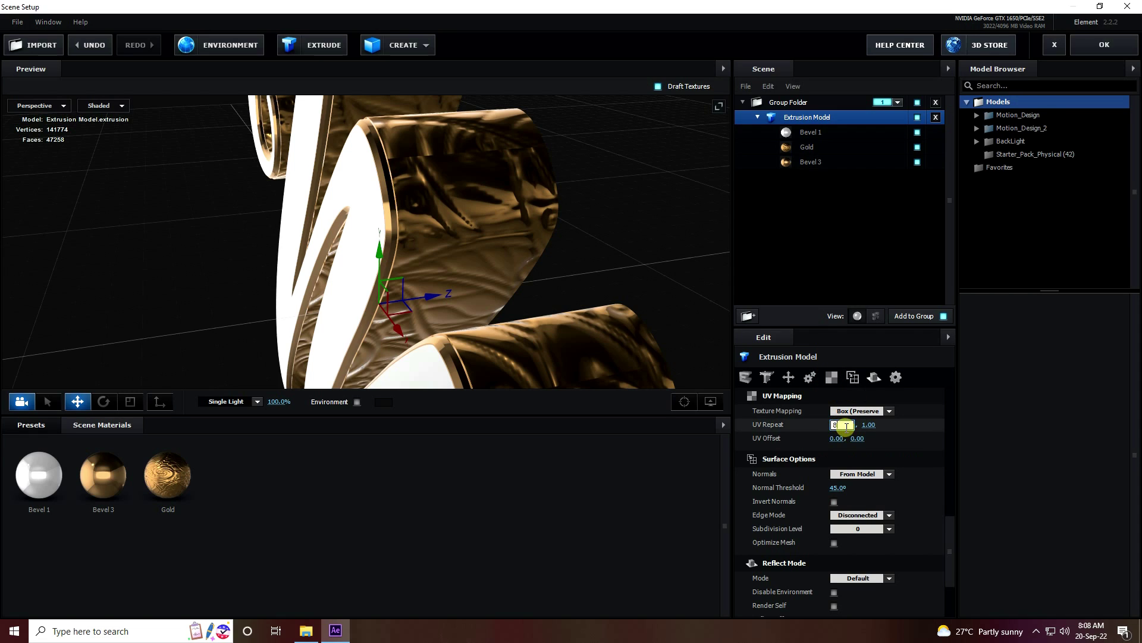
key("Return")
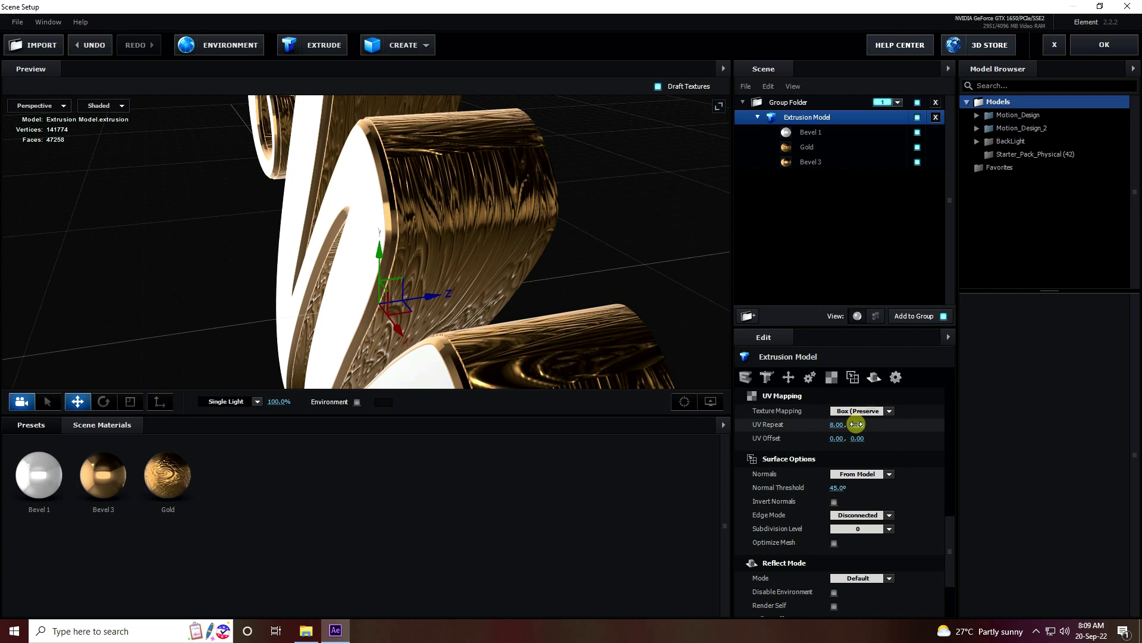
left_click(855, 425)
type("8")
key("Return")
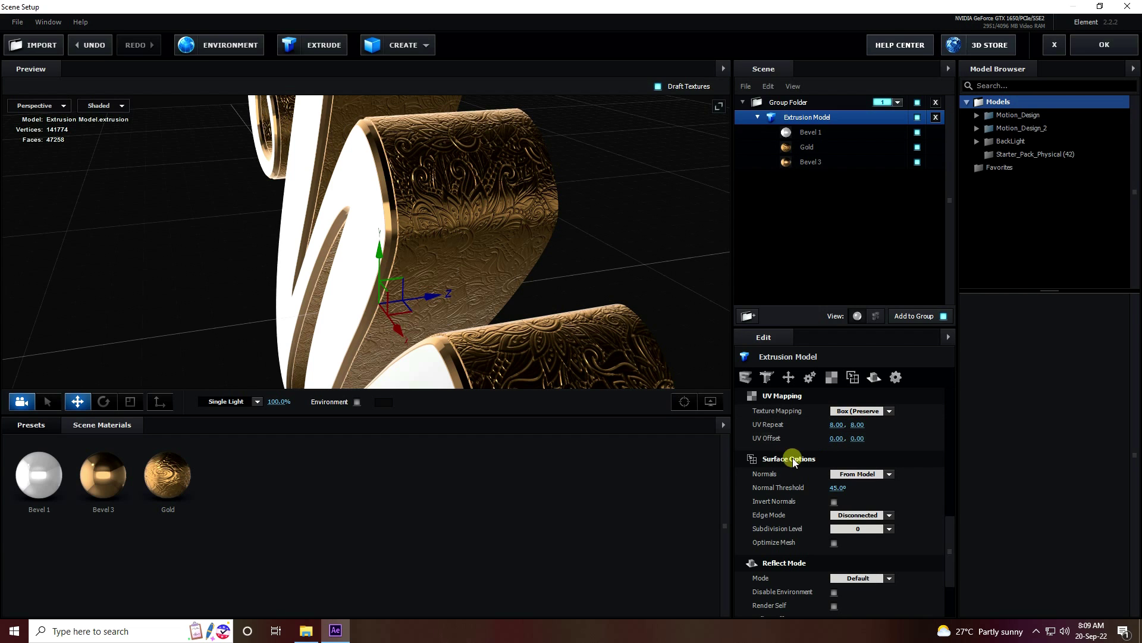
Step: Try 300% for the Gold material's Environment Multiplier and reduce it to 250%
scroll(499, 116, "down", 1)
left_click_drag(435, 173, 402, 322)
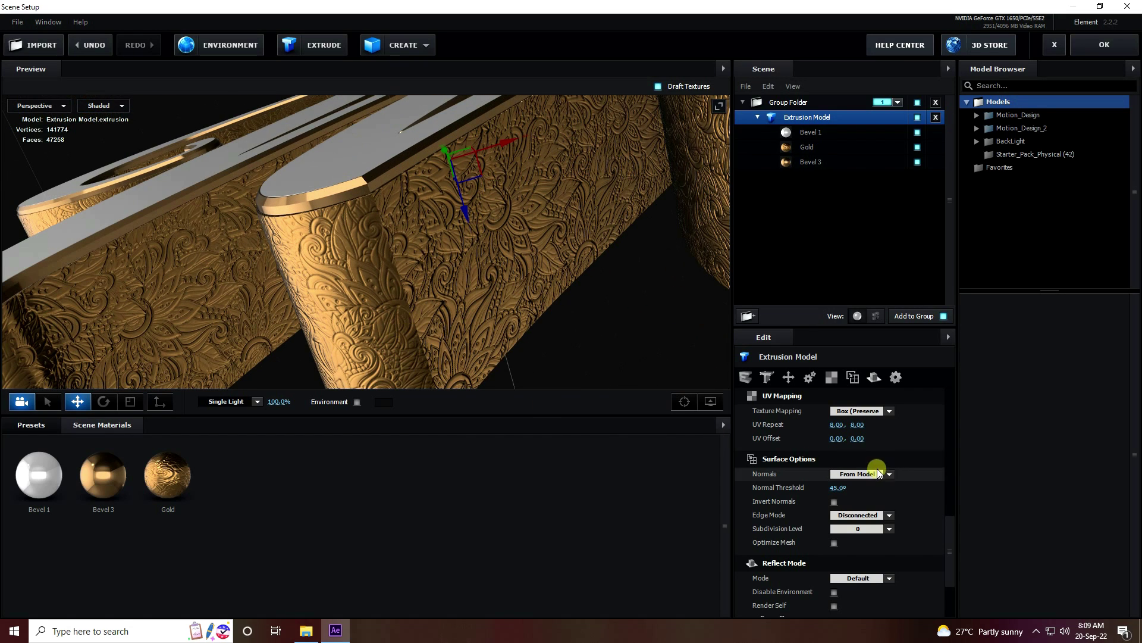
left_click(167, 476)
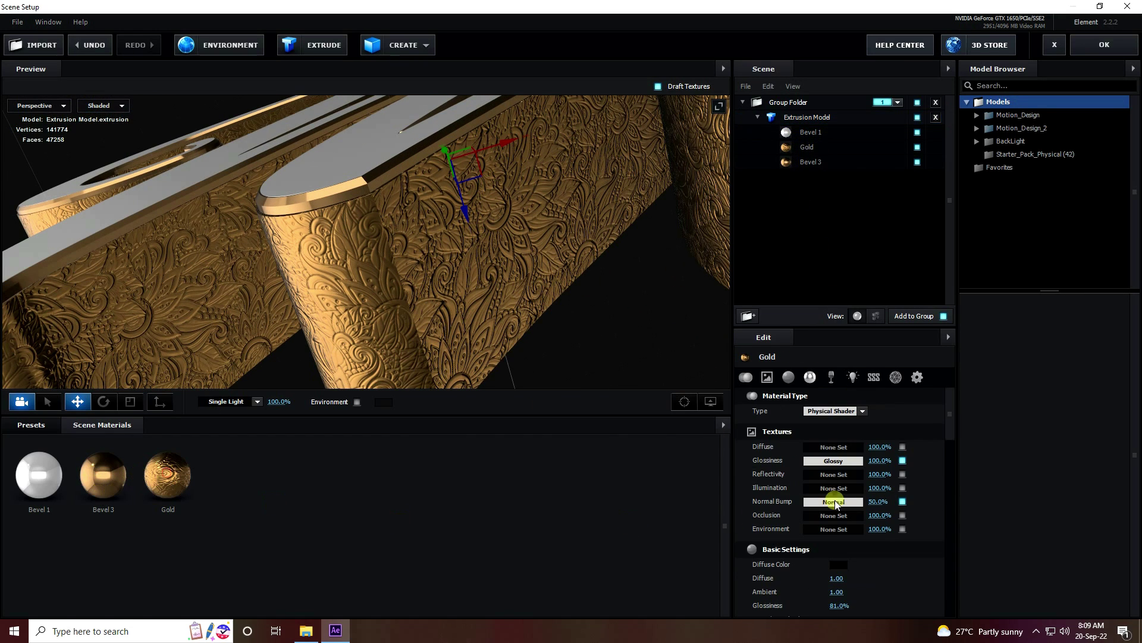
scroll(833, 538, "down", 5)
scroll(806, 517, "down", 1)
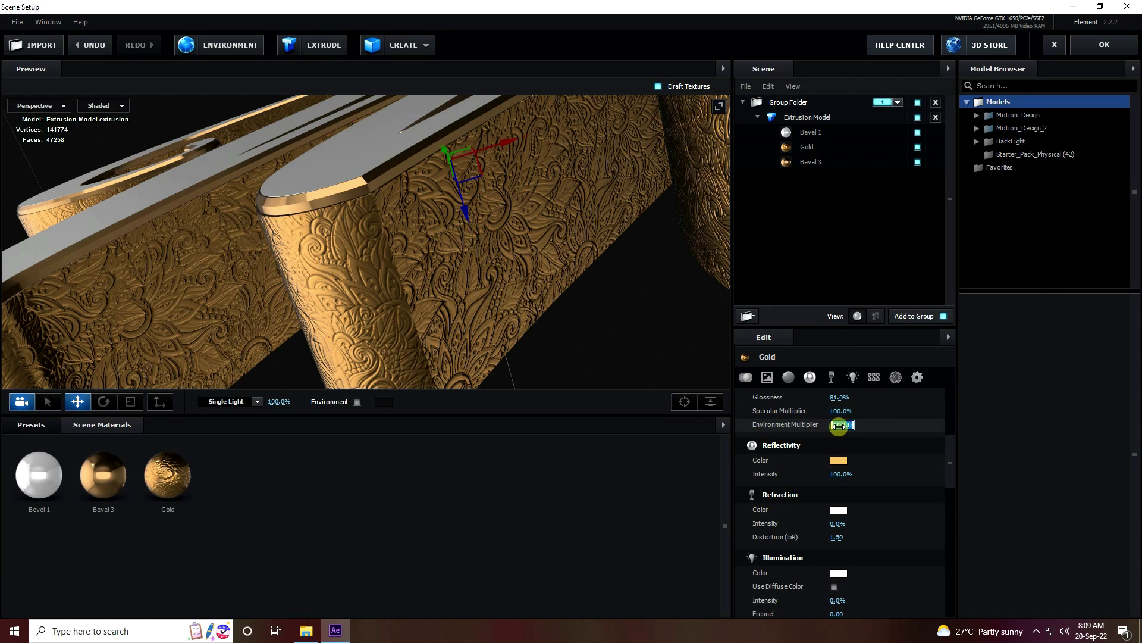
type("300")
key("Return")
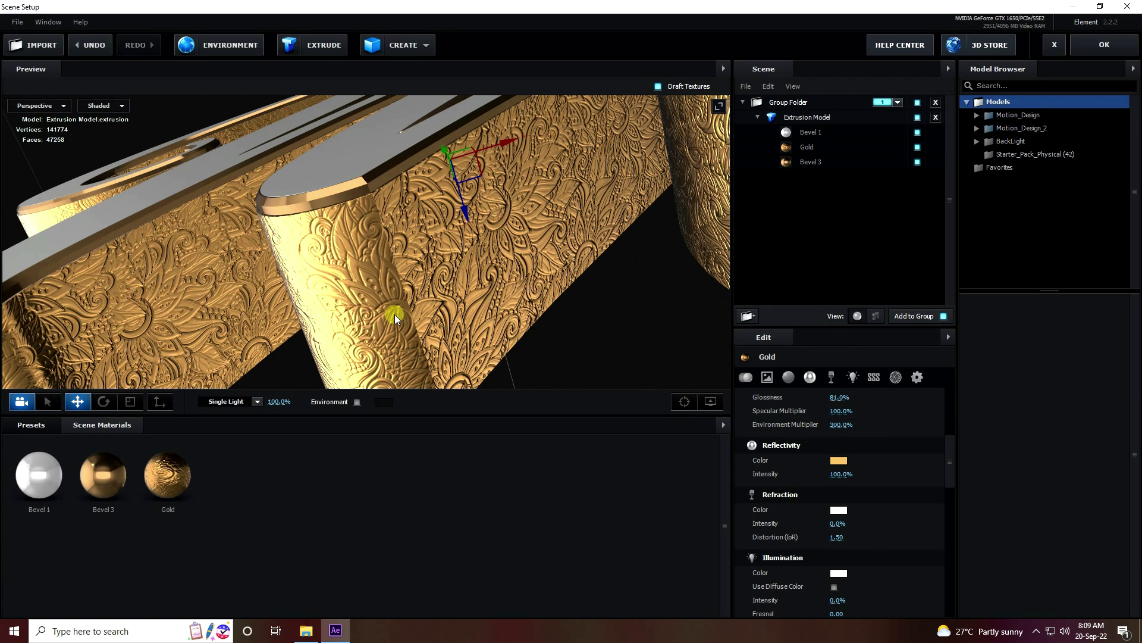
mouse_move(422, 286)
left_mouse_down()
mouse_move(449, 334)
mouse_move(441, 299)
mouse_move(482, 286)
mouse_move(508, 327)
mouse_move(412, 276)
mouse_move(440, 292)
left_mouse_up()
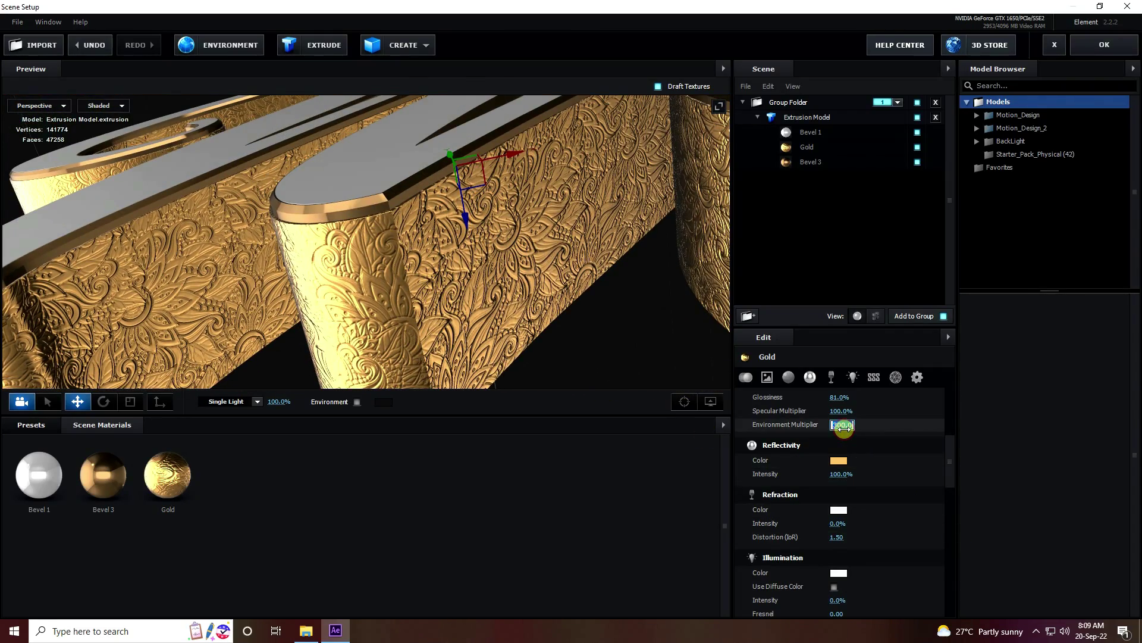
left_click(844, 427)
type("250")
key("Return")
Step: Replace the Bevel 1 material on the extrusion model with the textured Gold material
left_click_drag(518, 273, 525, 324)
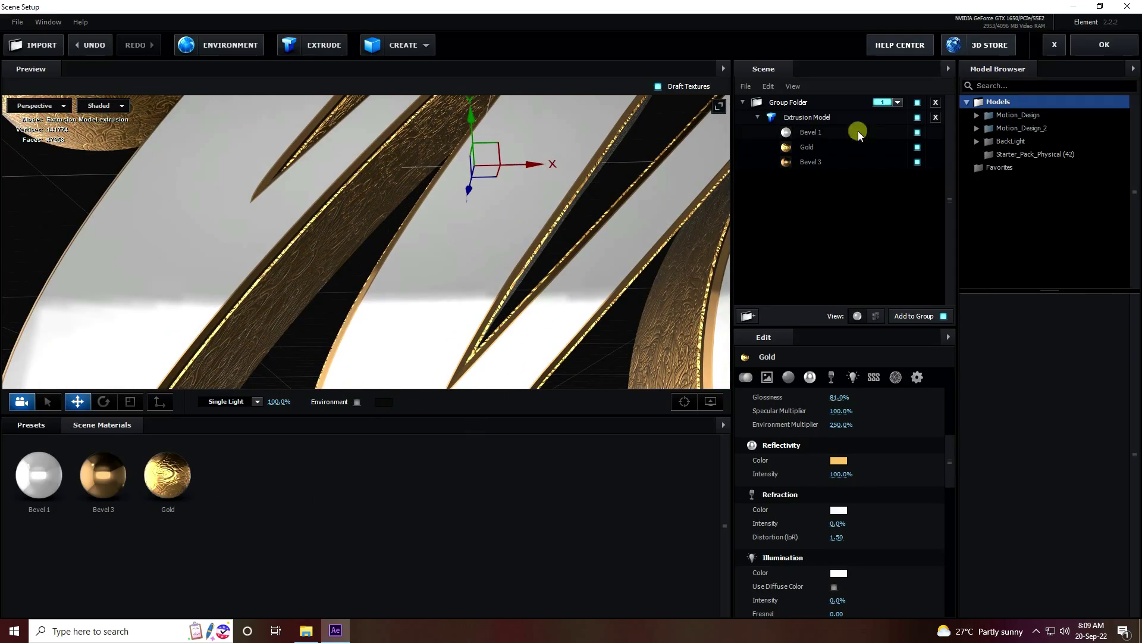
left_click_drag(166, 475, 811, 133)
left_click_drag(420, 212, 360, 226)
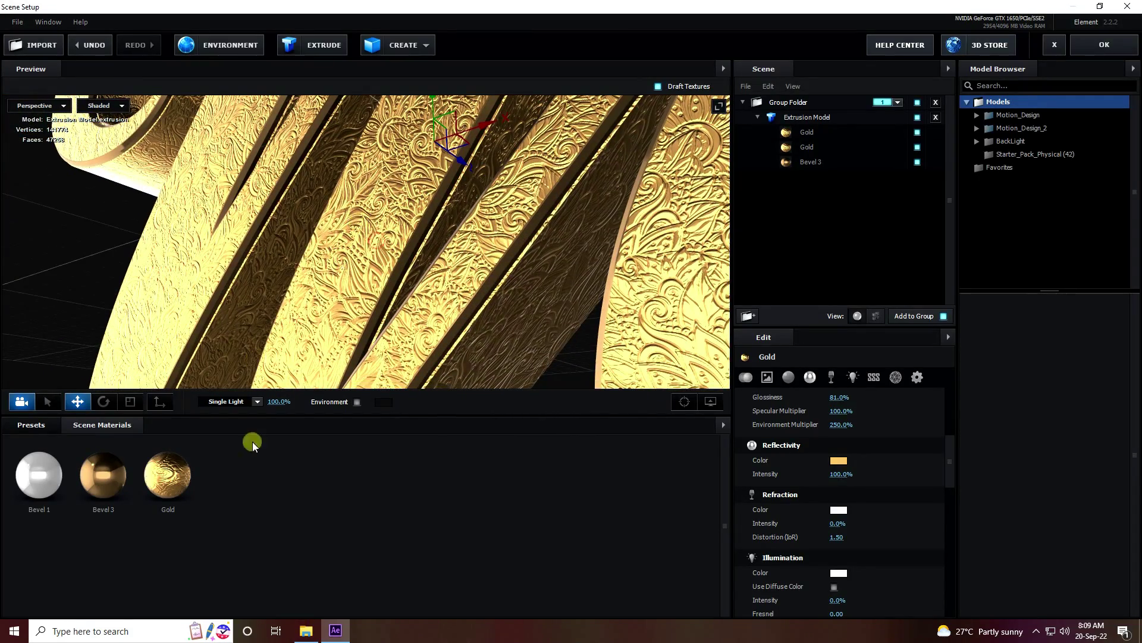
Step: Create a new scene material with Custom Layer 1 as its Diffuse texture and adjust that texture's brightness
right_click(268, 484)
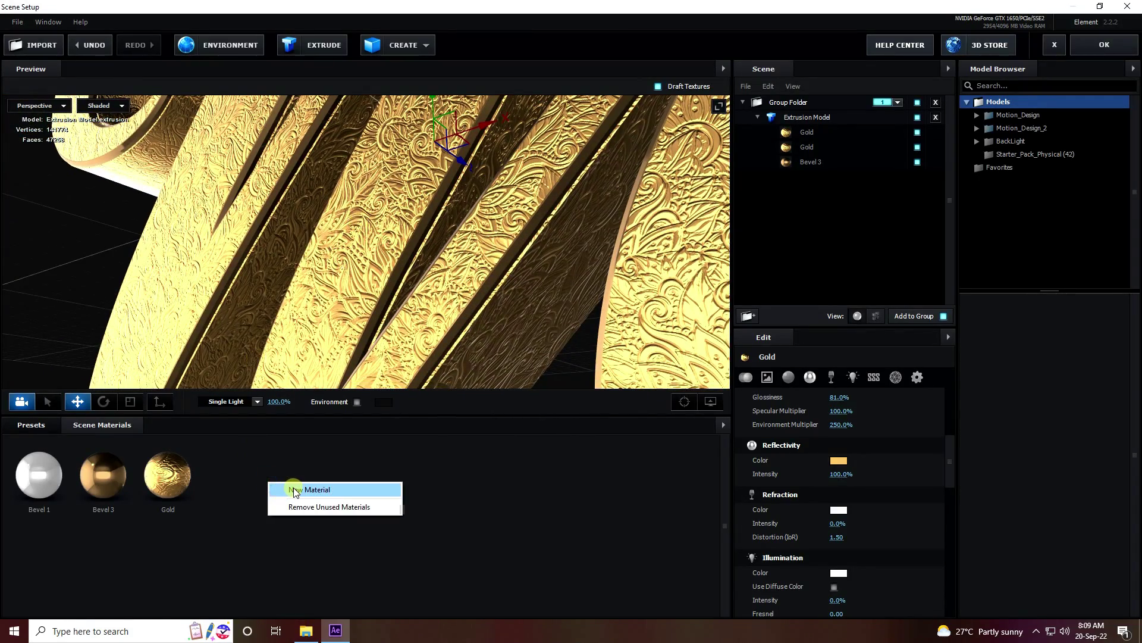
left_click(296, 490)
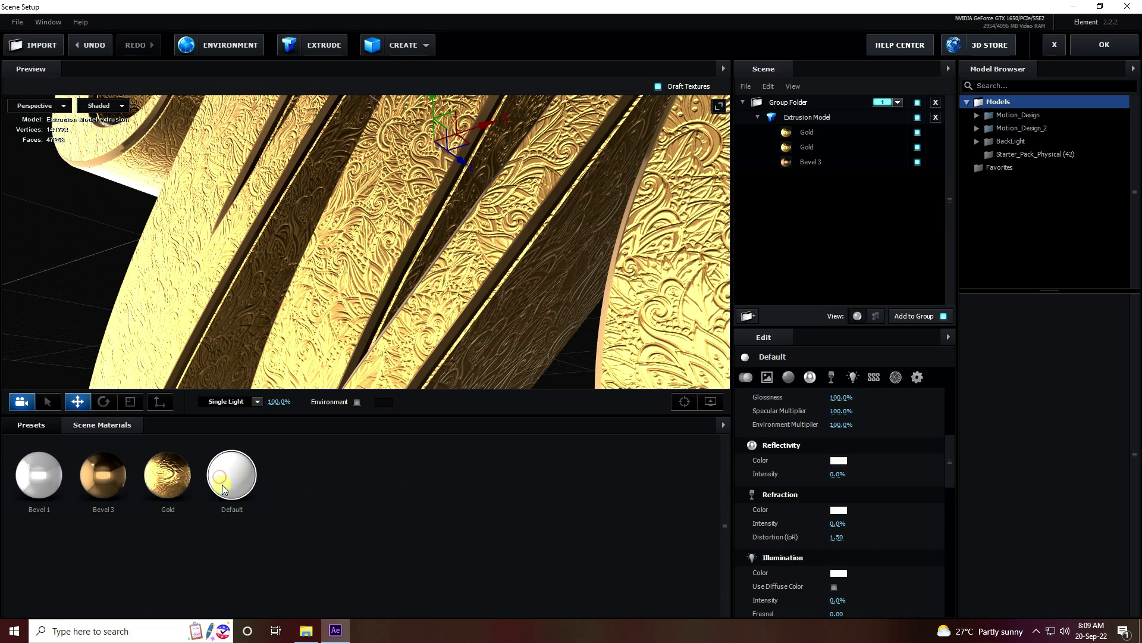
scroll(780, 494, "up", 5)
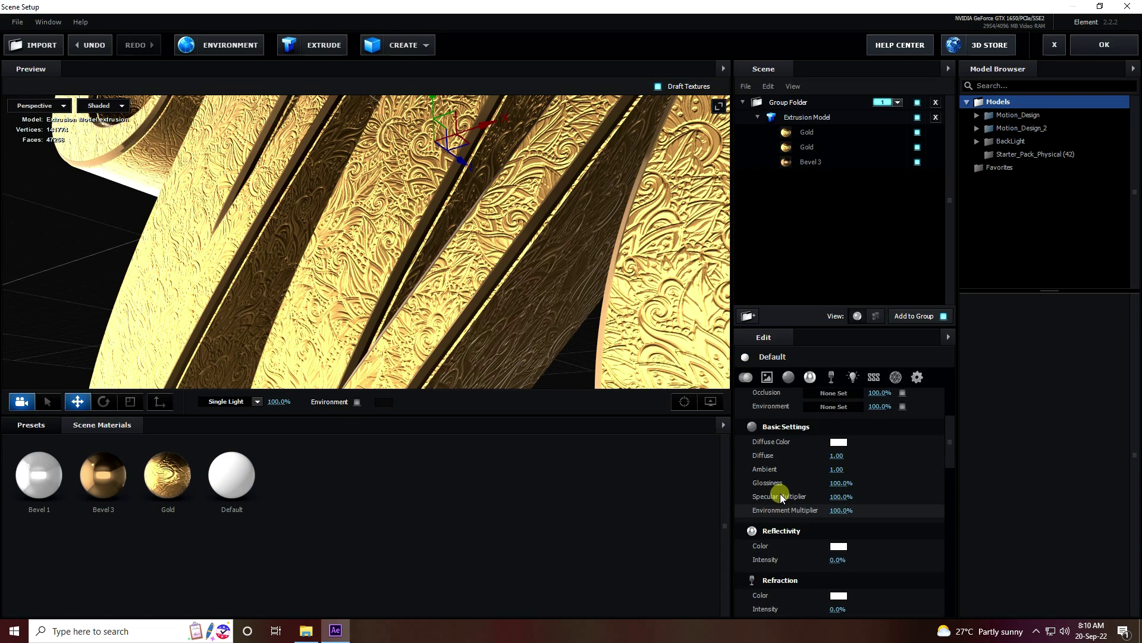
left_click(833, 447)
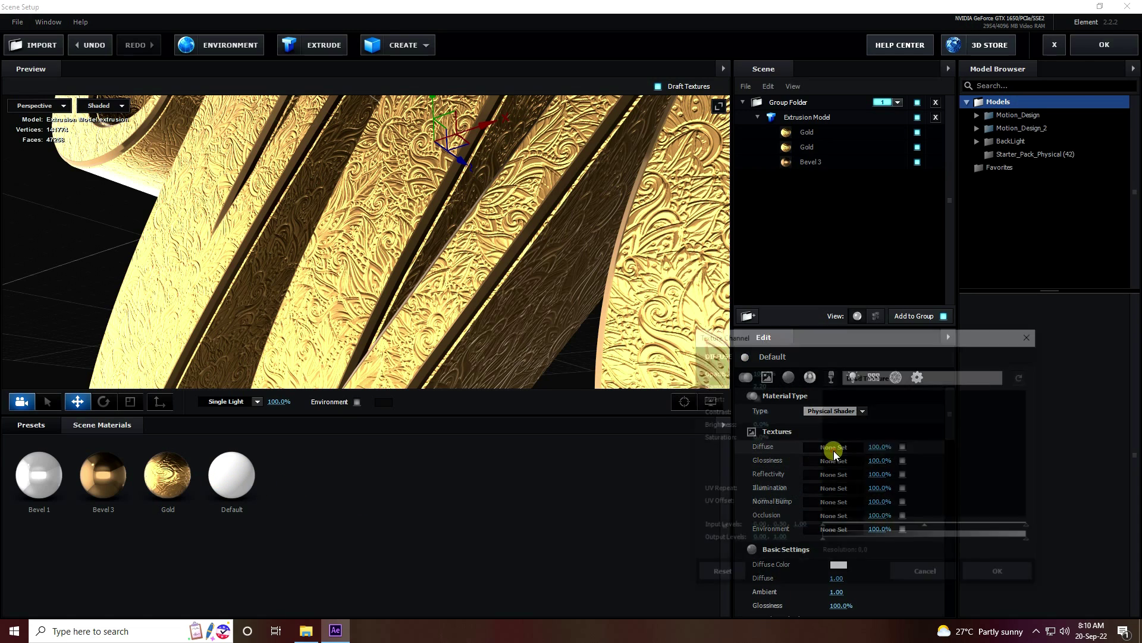
left_click(842, 381)
left_click(847, 394)
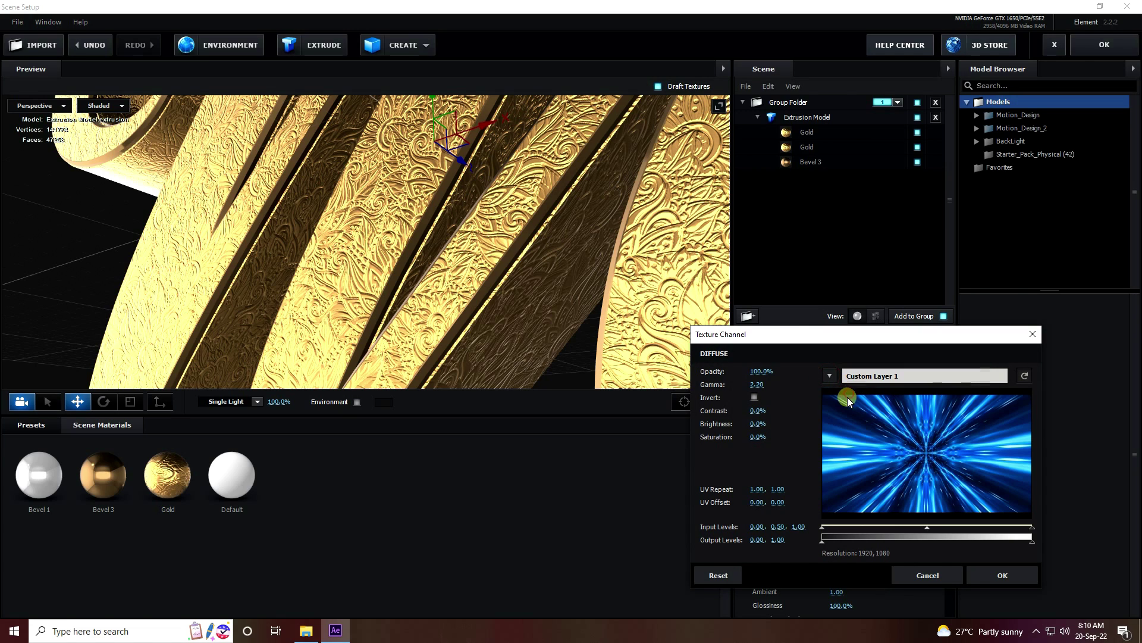
left_click(758, 422)
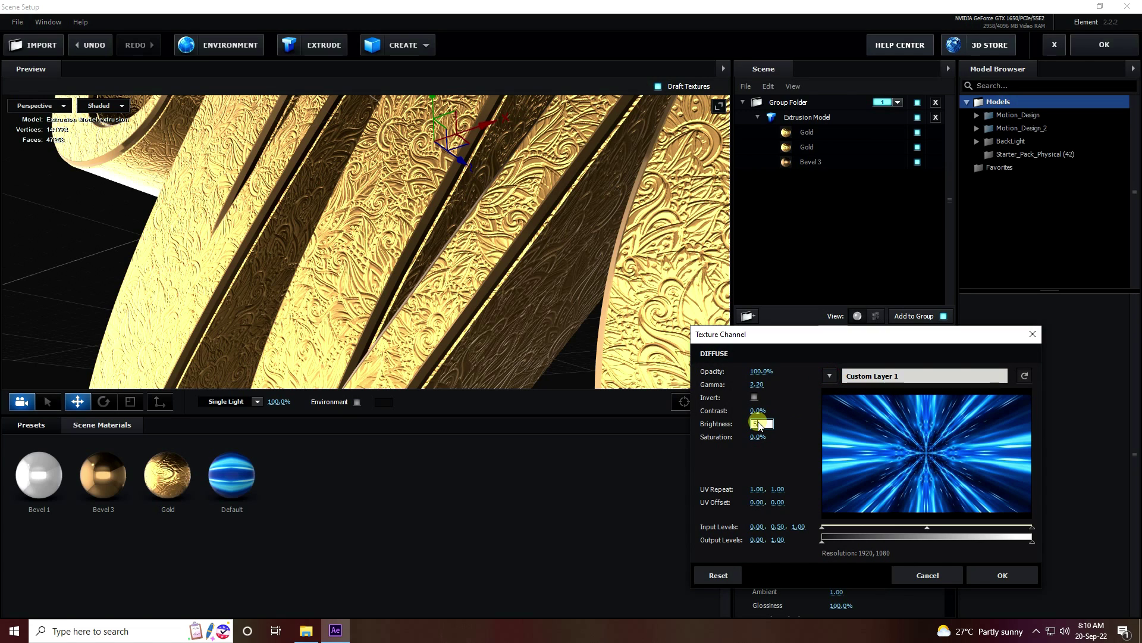
left_click(986, 575)
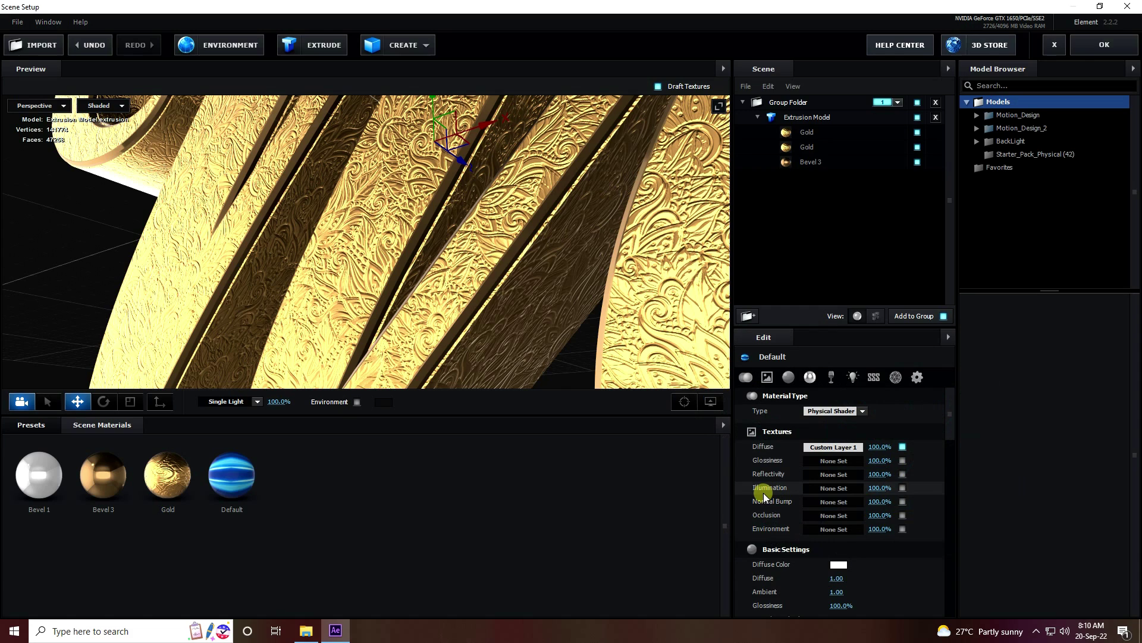
Step: Assign Custom Layer 1 as the Default material's Illumination texture with a brightness of 50%
left_click(818, 489)
left_click(833, 402)
left_click(860, 420)
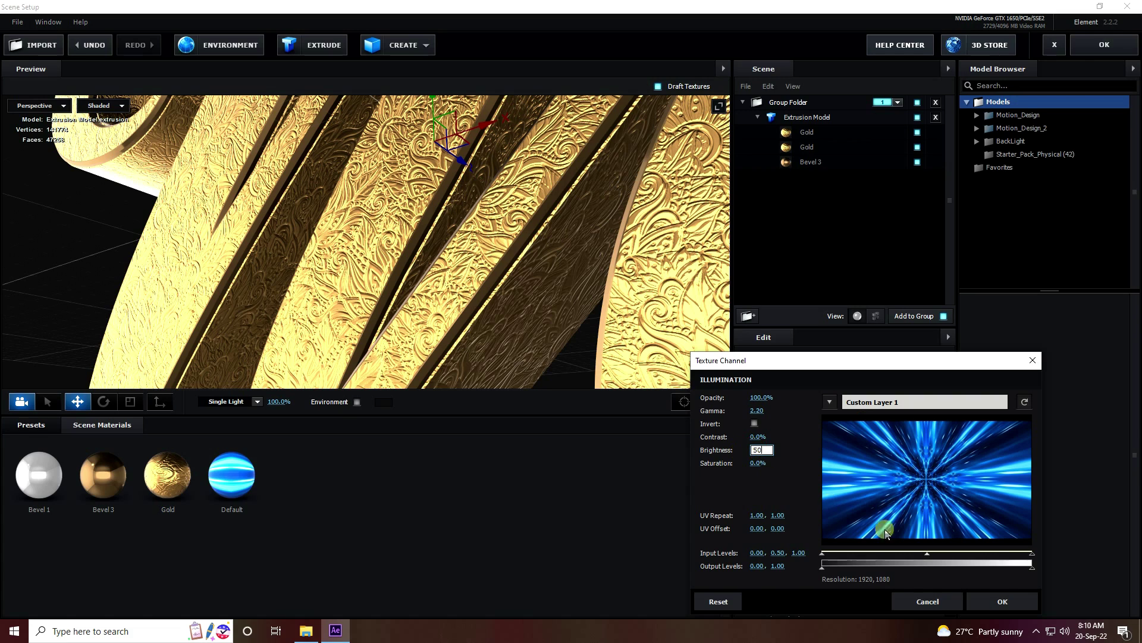
left_click(992, 600)
scroll(883, 550, "down", 5)
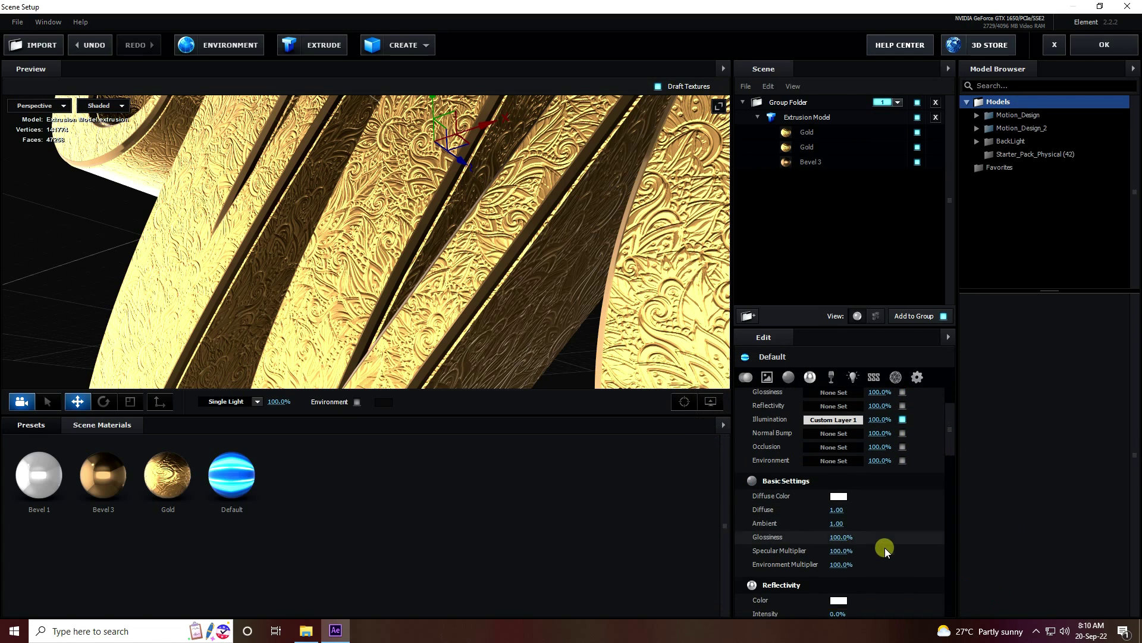
scroll(884, 547, "down", 3)
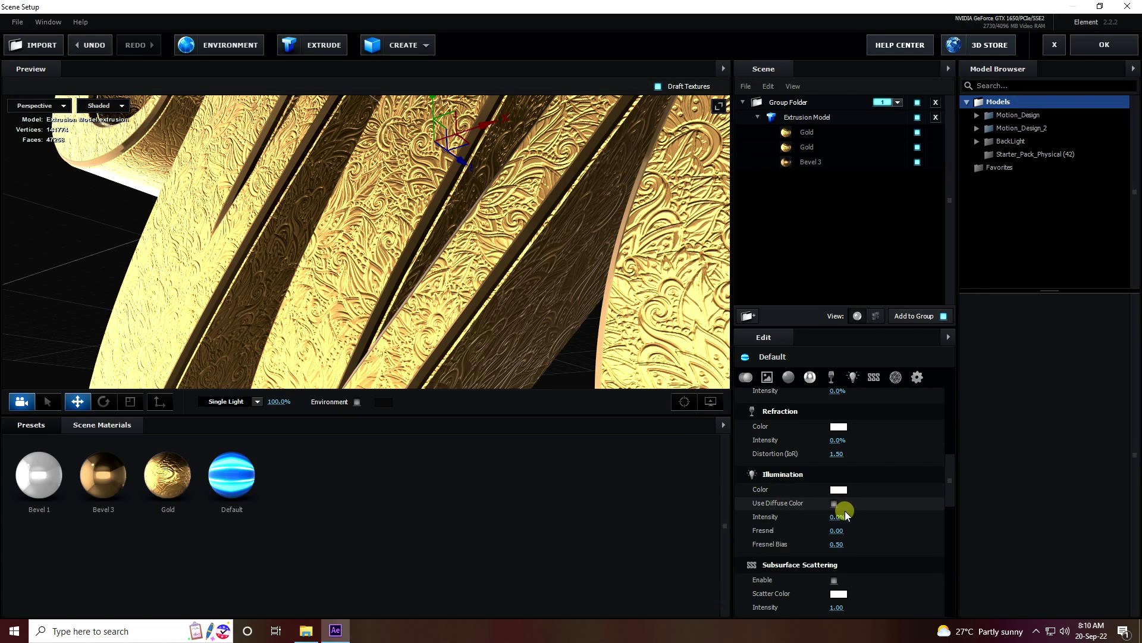
Step: Make the Default material illuminate with its diffuse color at 100% intensity and replace the extrusion model's Bevel 3 material with it
left_click(834, 503)
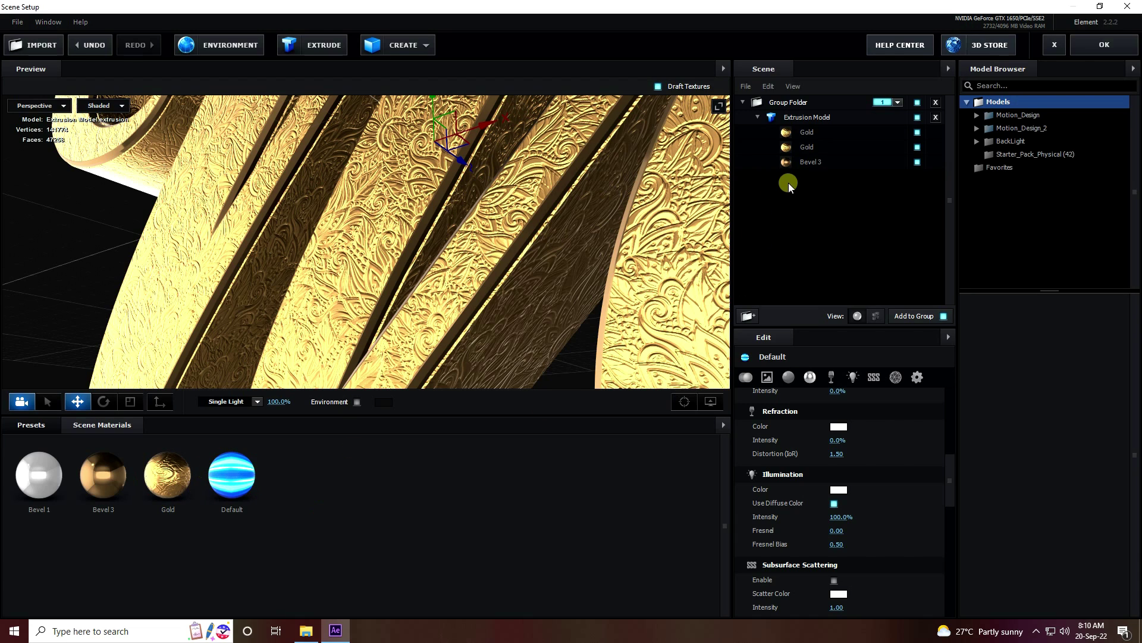
left_click_drag(232, 472, 811, 162)
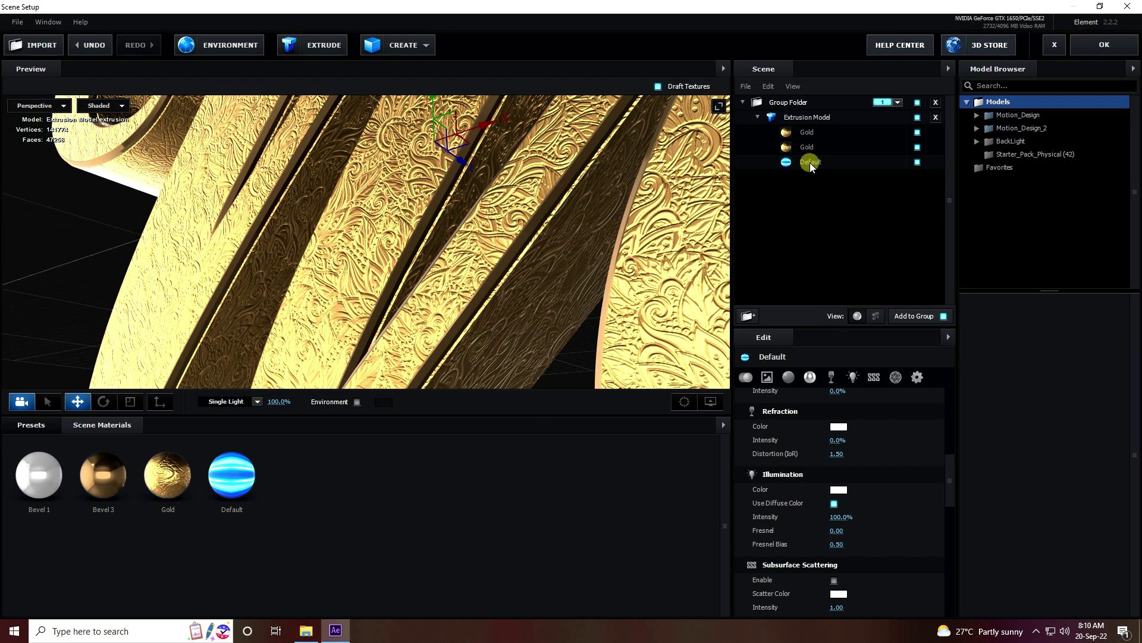
left_click_drag(545, 292, 256, 56)
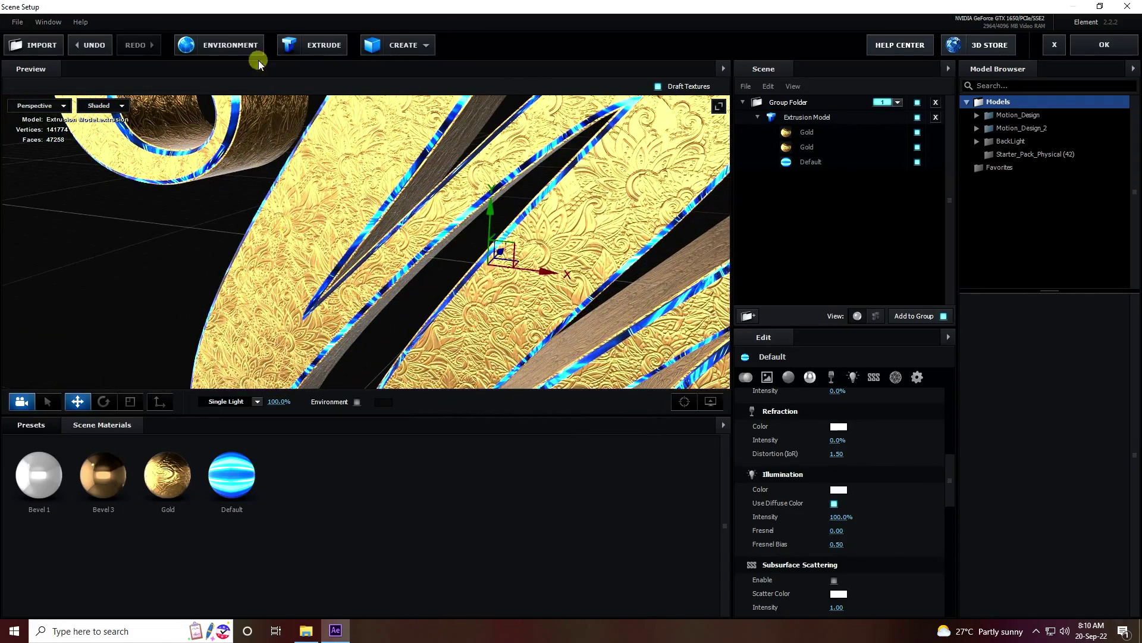
Step: Add a second extrusion model and enable the bevel outline on its Bevel 1 material with an Extrude of 0.25
left_click(319, 50)
left_click_drag(348, 234, 330, 293)
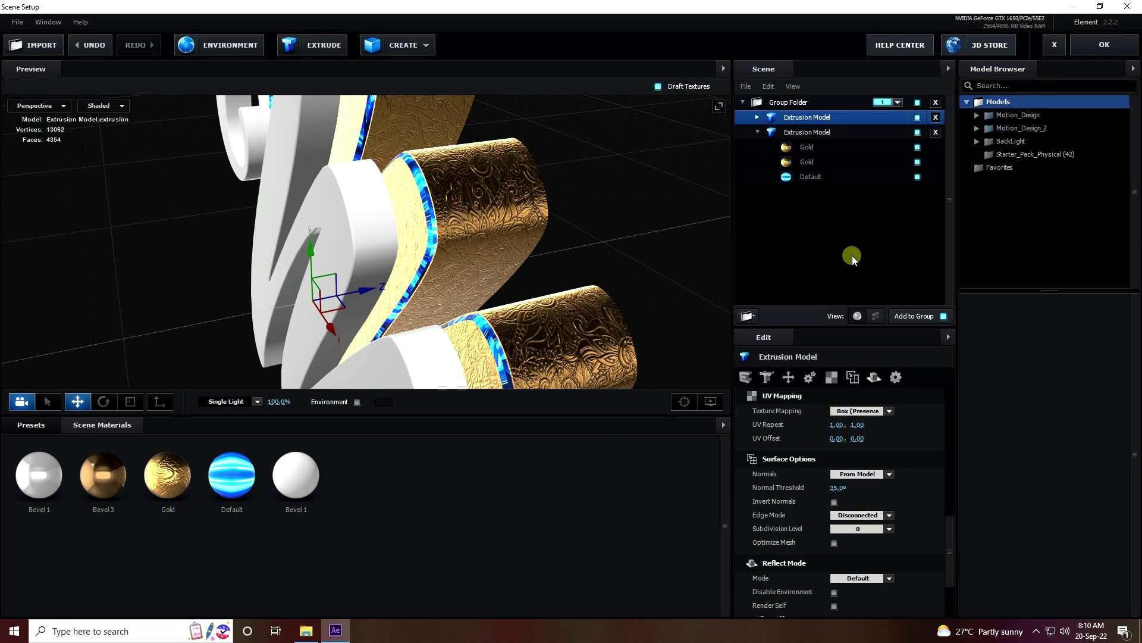
left_click(757, 117)
left_click(808, 133)
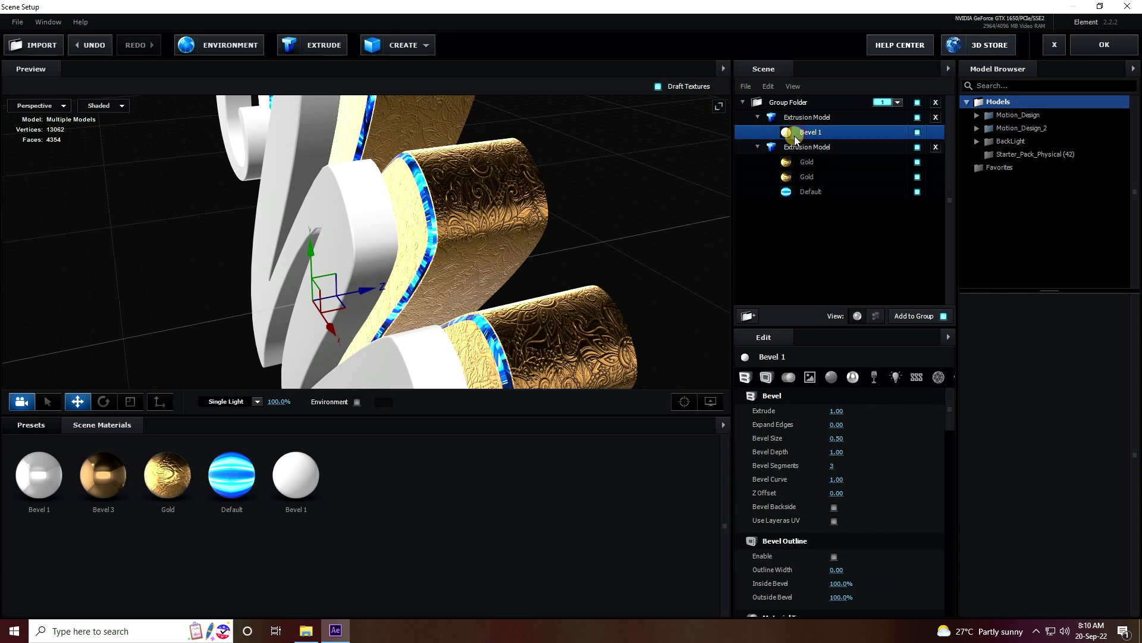
scroll(769, 542, "down", 3)
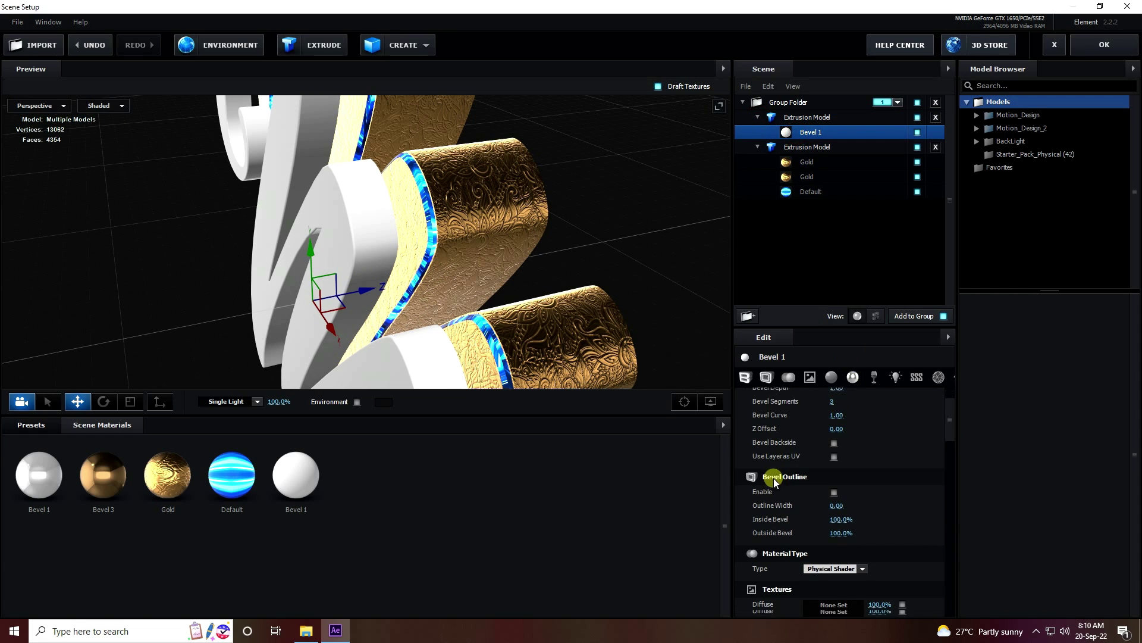
left_click(834, 431)
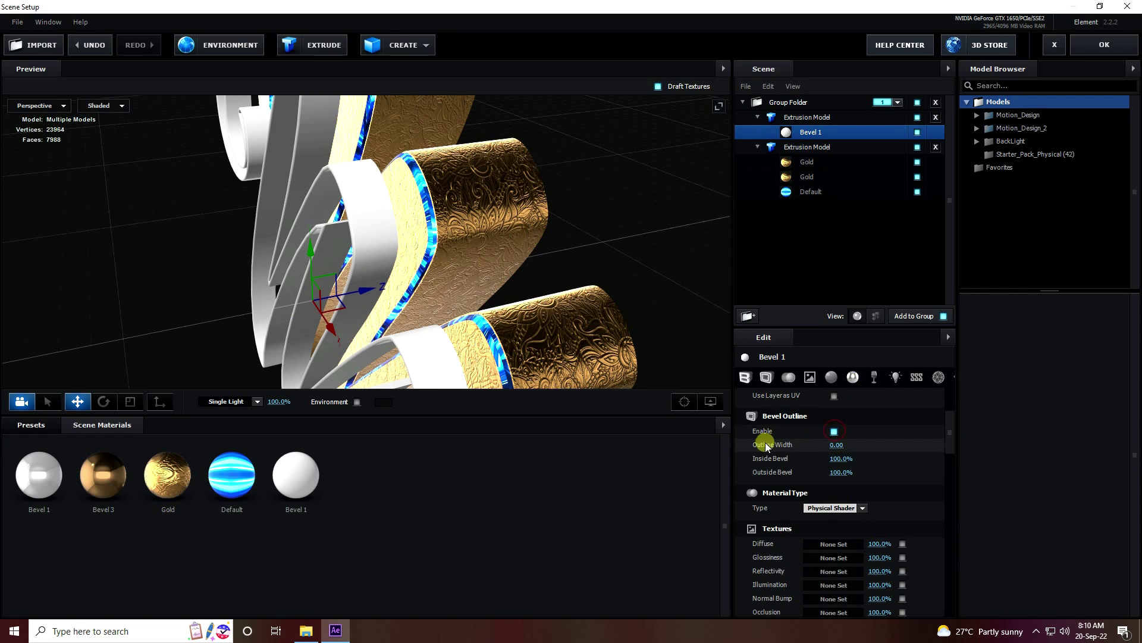
scroll(817, 479, "up", 3)
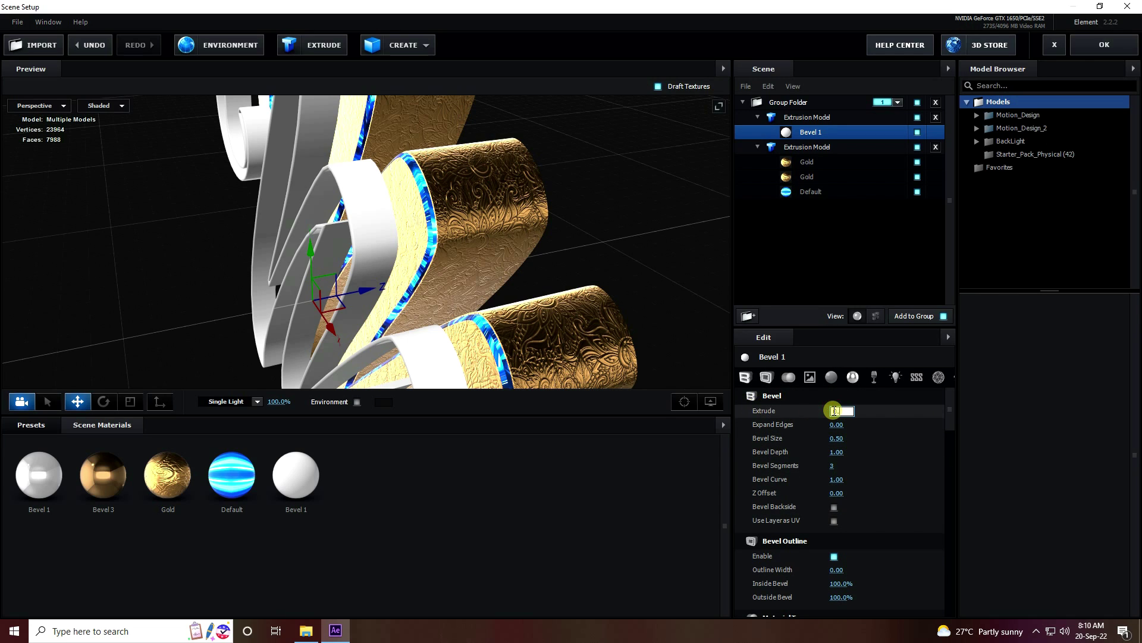
key("Return")
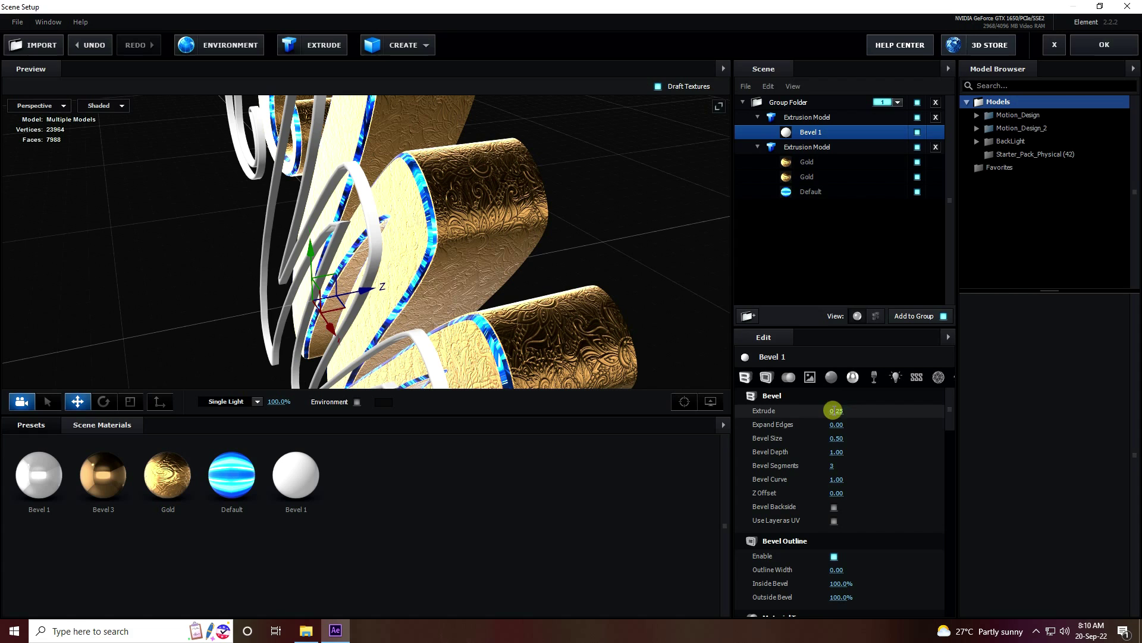
Step: Set the new outline model's Path Resolution to Extreme and move it along Z against the letter's front face
left_click(797, 117)
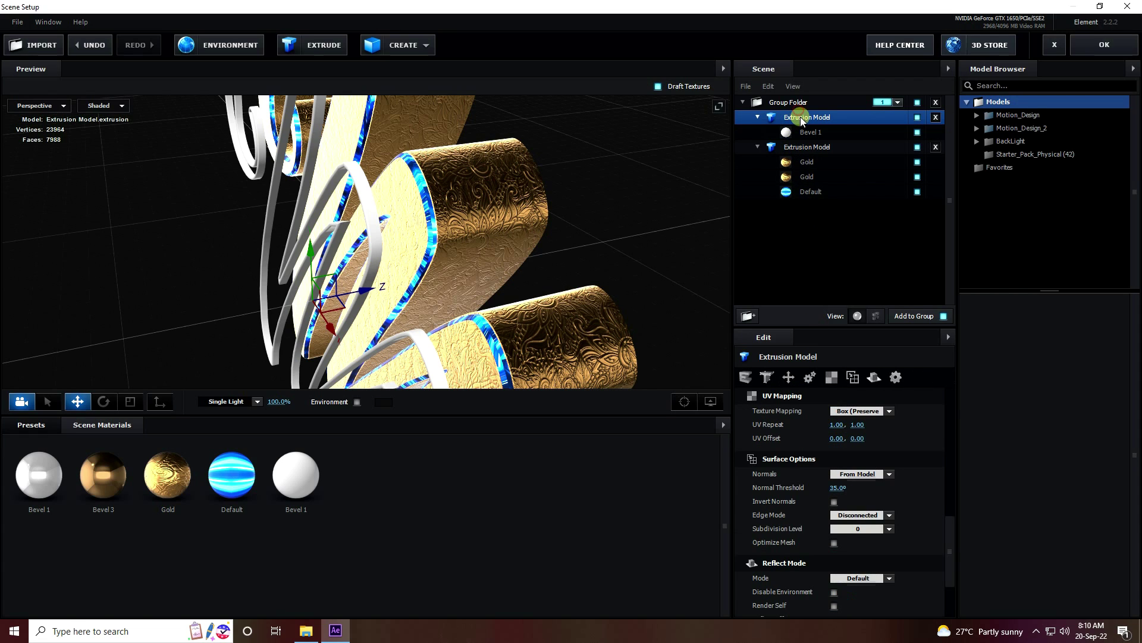
scroll(777, 560, "up", 2)
scroll(778, 559, "up", 3)
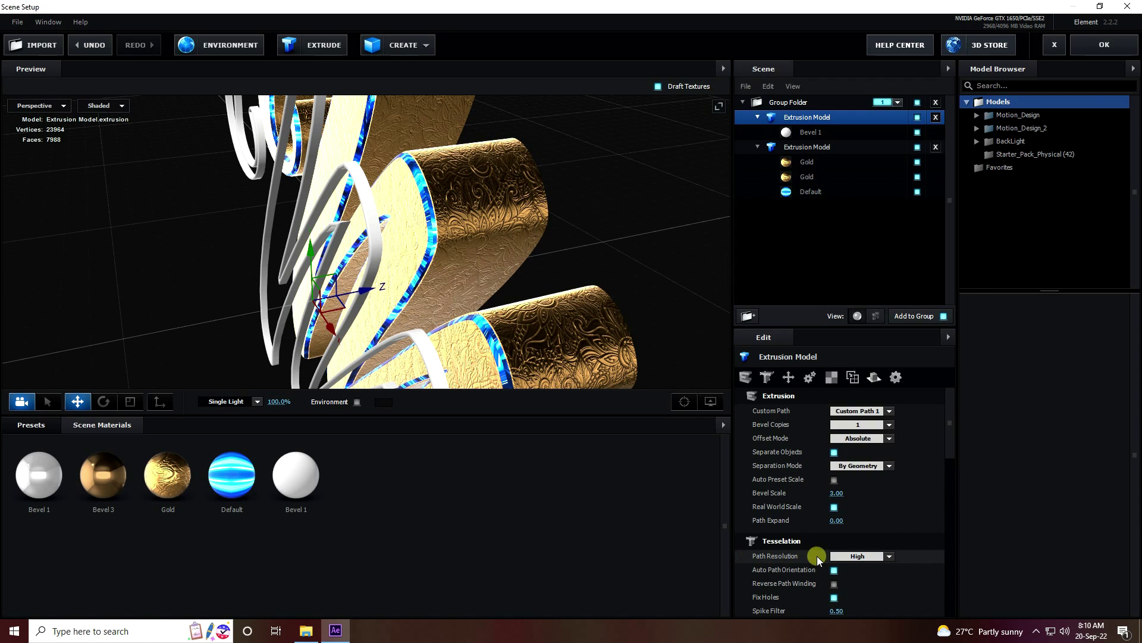
left_click(890, 556)
left_click(858, 543)
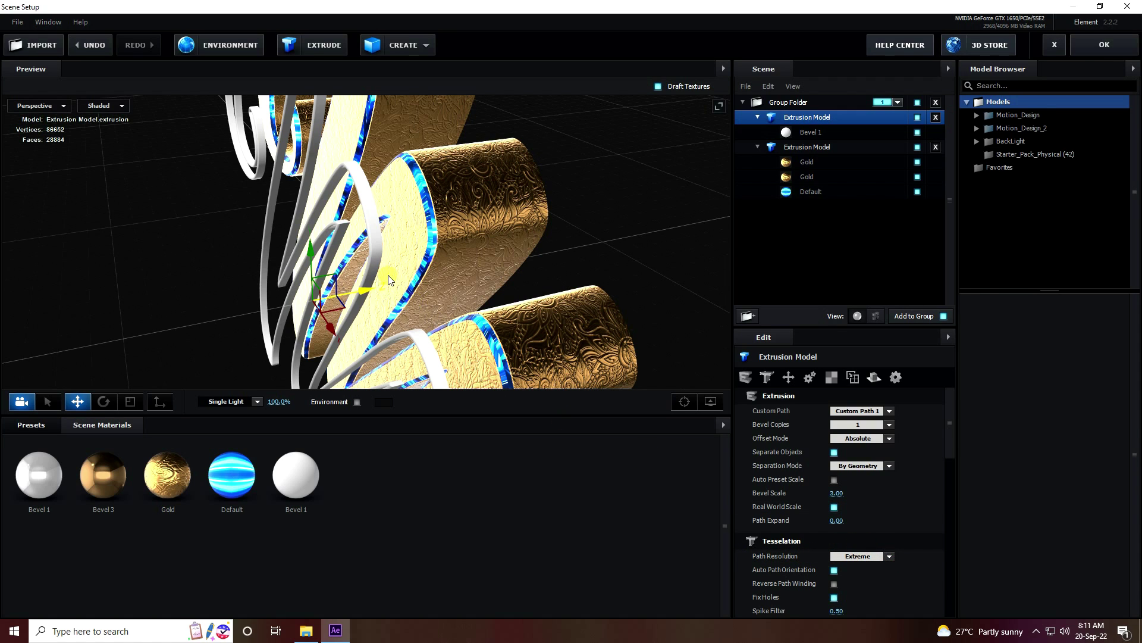
scroll(380, 292, "up", 3)
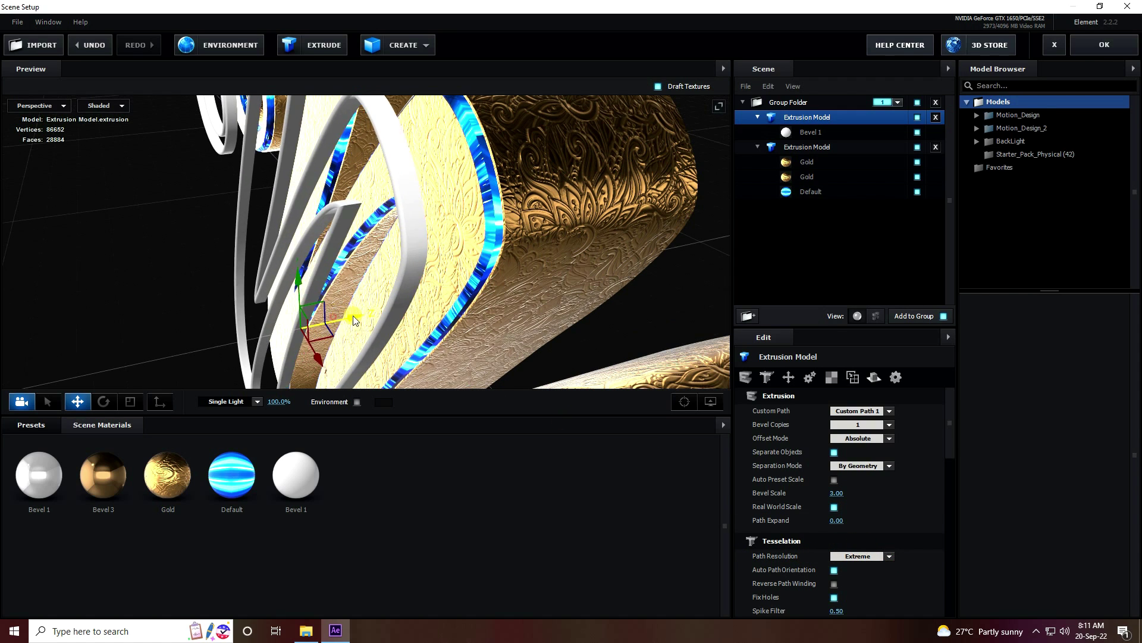
left_click_drag(353, 320, 533, 280)
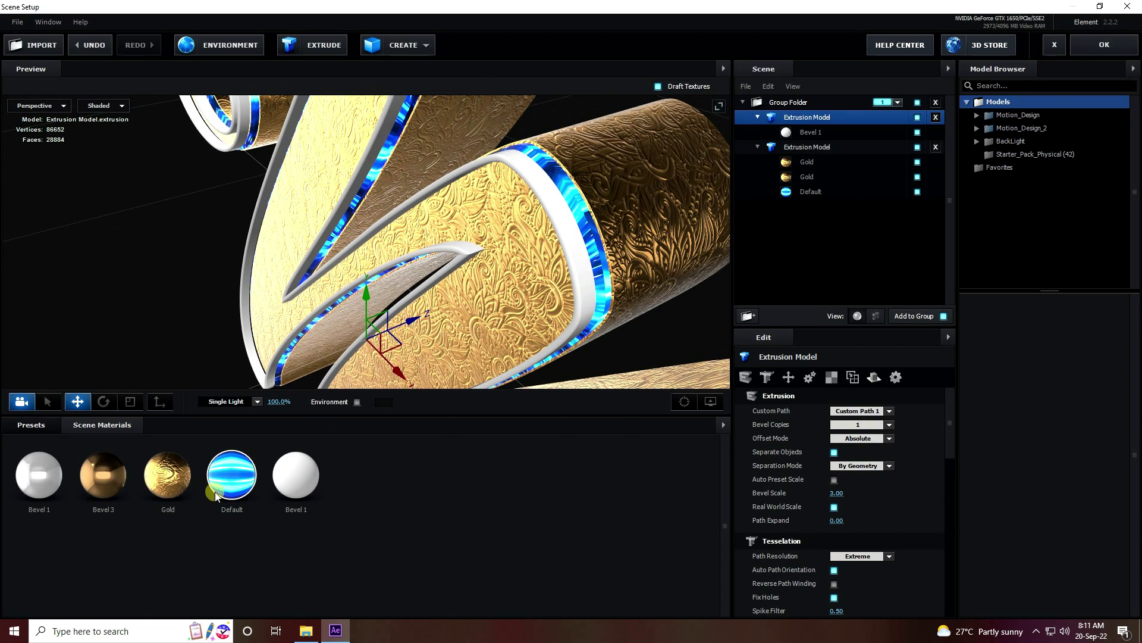
Step: Apply the Physical Gold preset to the front outline model and remove the unused materials from the scene
left_click(40, 426)
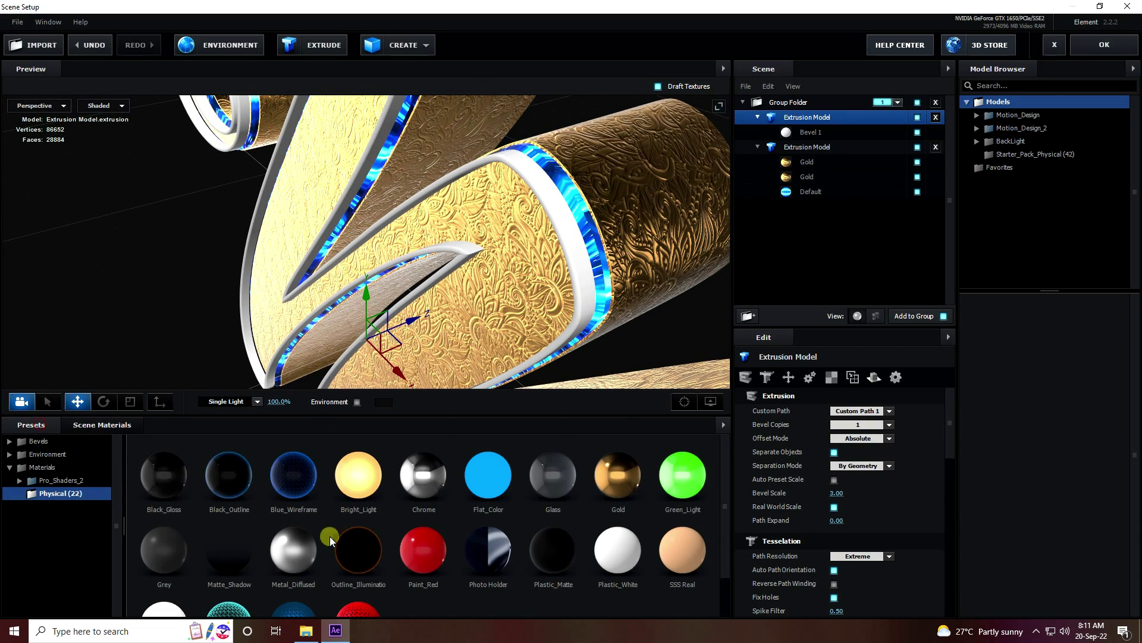
left_click_drag(629, 481, 800, 132)
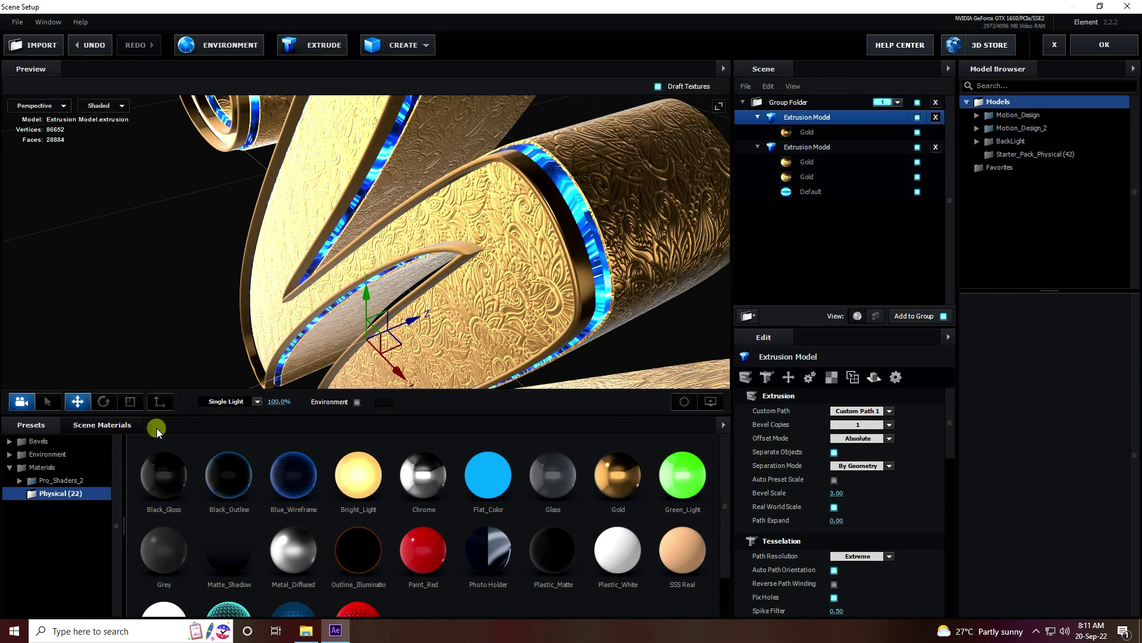
left_click(109, 426)
right_click(460, 484)
left_click(492, 504)
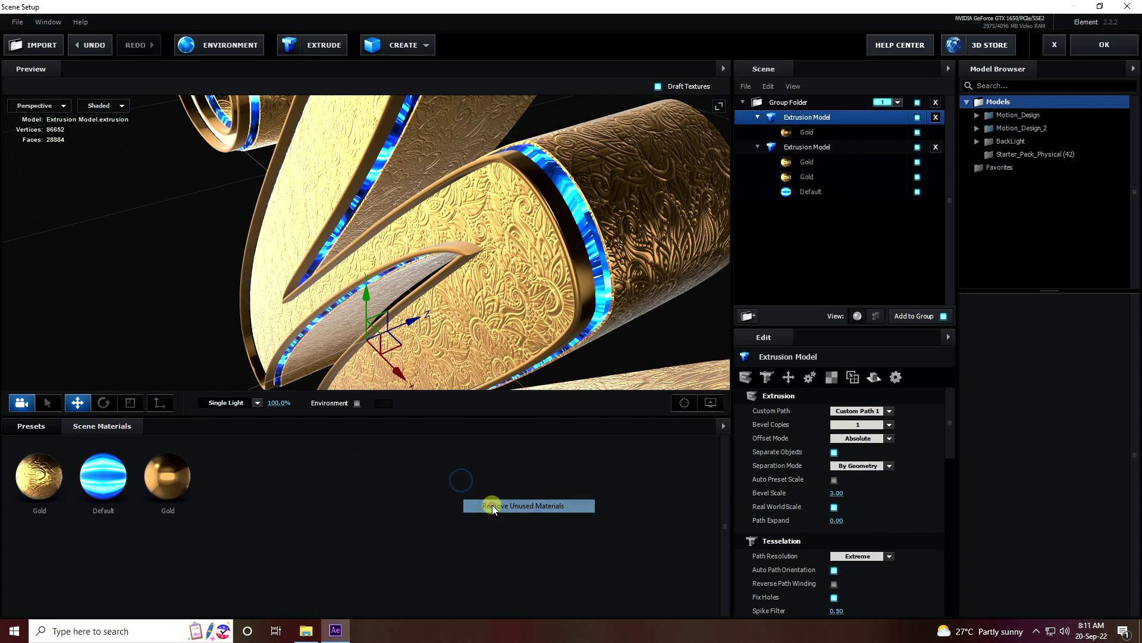
Step: Set the Environment Multiplier of the plain, untextured Gold material to 400%
left_click(175, 478)
scroll(827, 506, "up", 10)
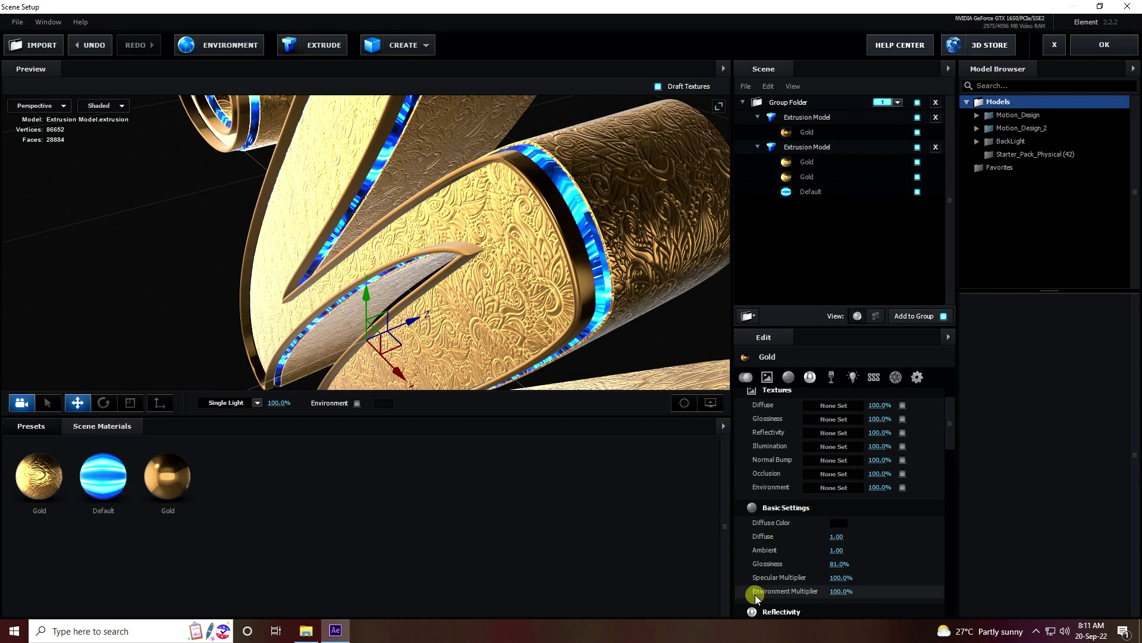
scroll(758, 560, "down", 1)
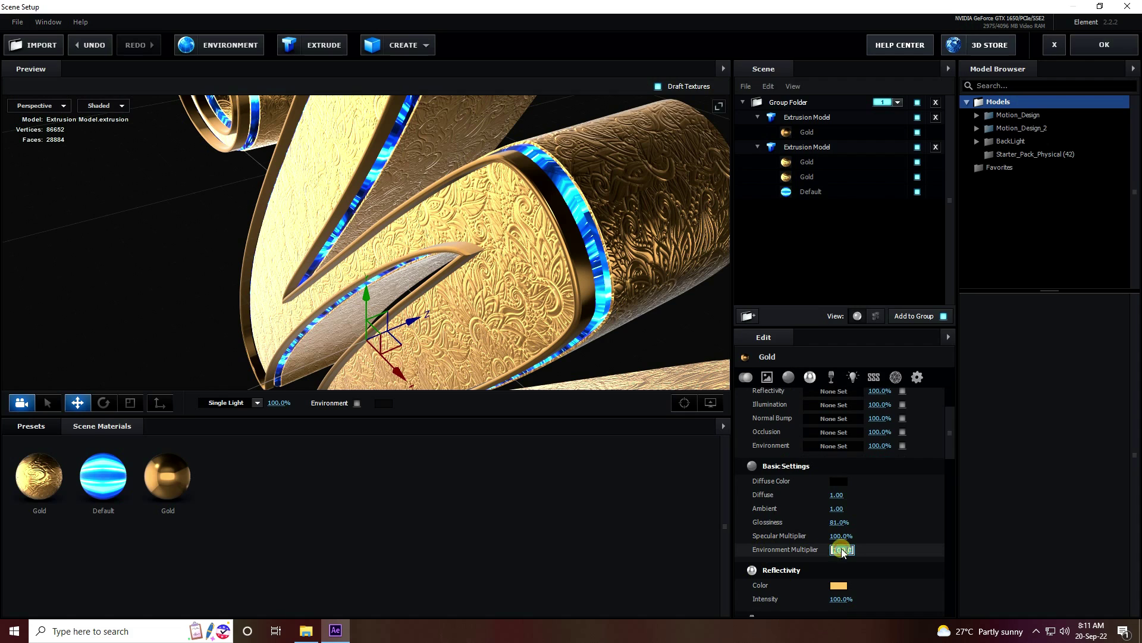
key("Return")
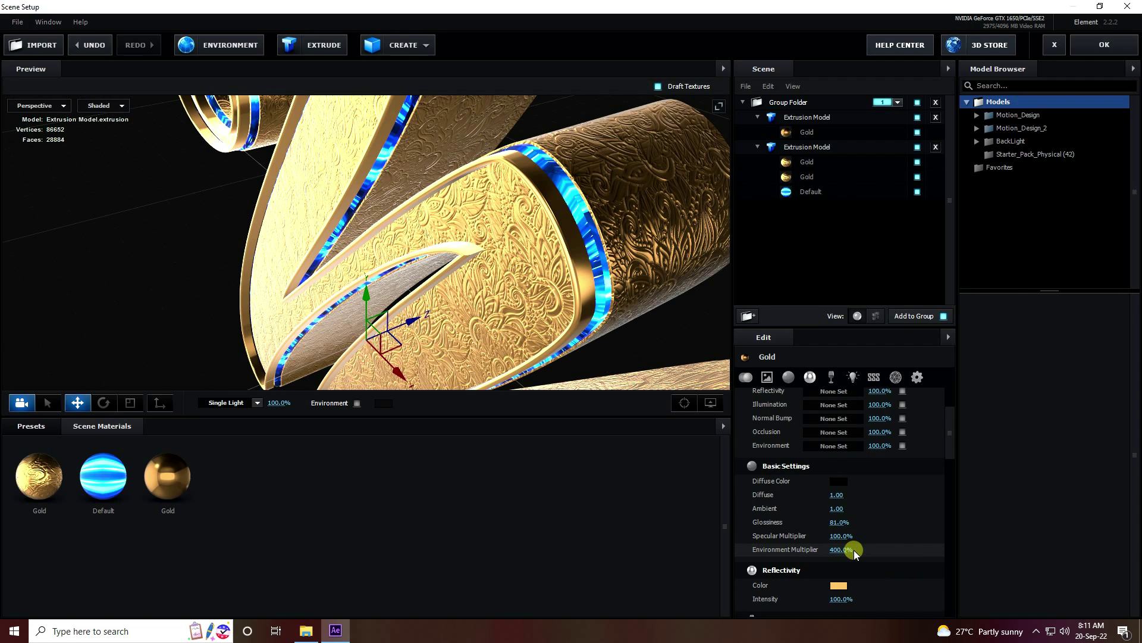
Step: Duplicate the gold outline model onto the letter's rear edge and set the copy's Expand Edges to 0.93
left_click_drag(381, 280, 387, 320)
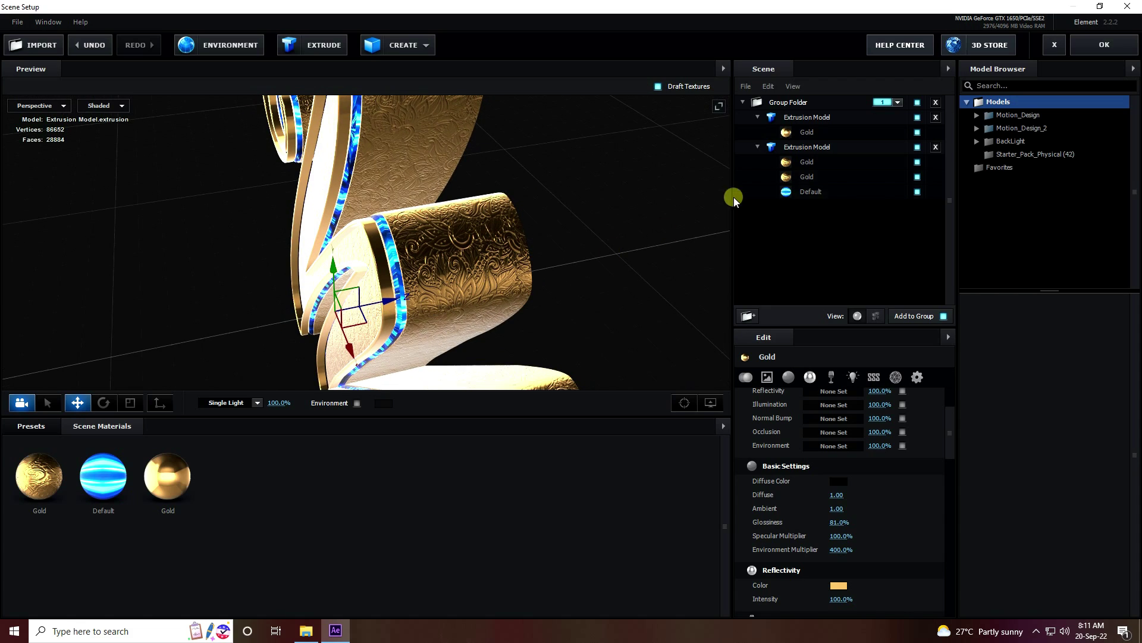
left_click(801, 117)
left_click(426, 284)
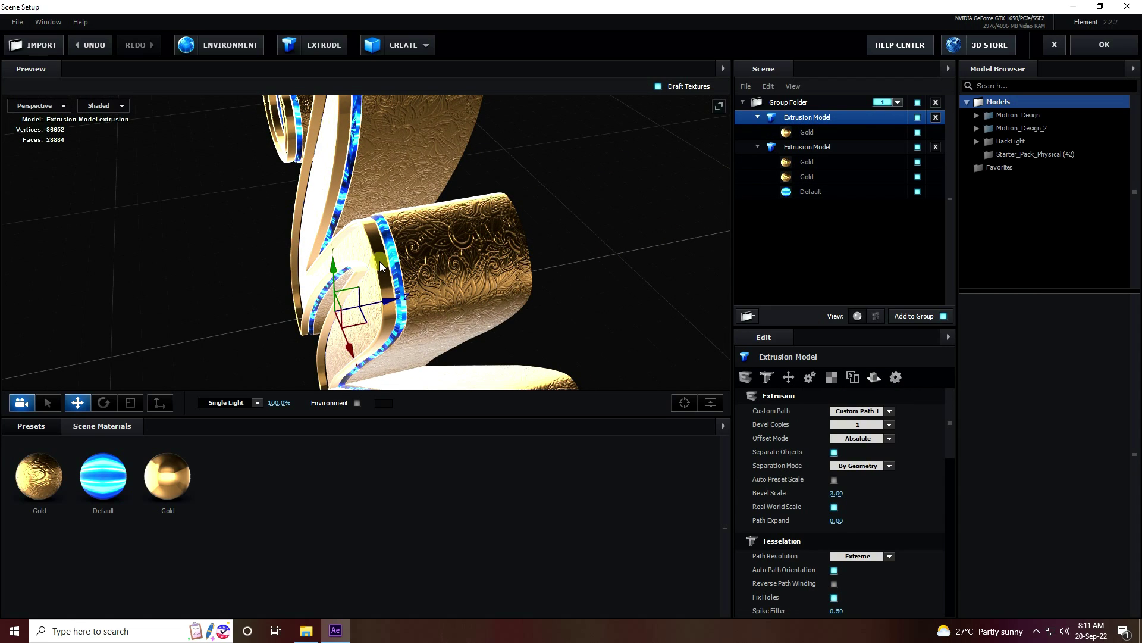
key("ctrl+d")
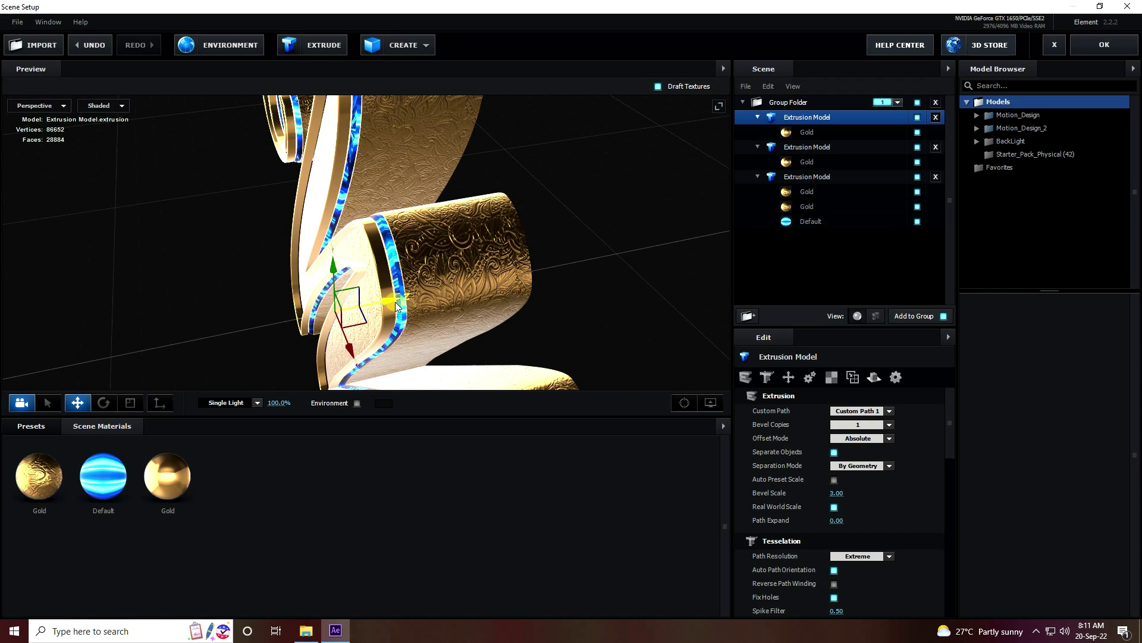
left_click_drag(394, 297, 320, 219)
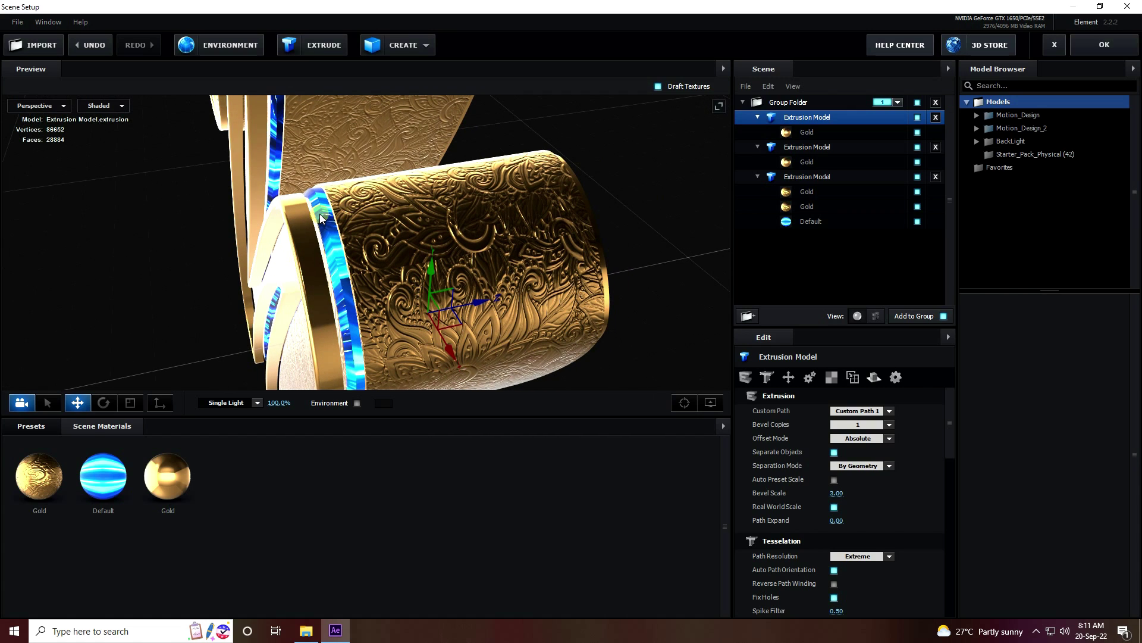
left_click(805, 133)
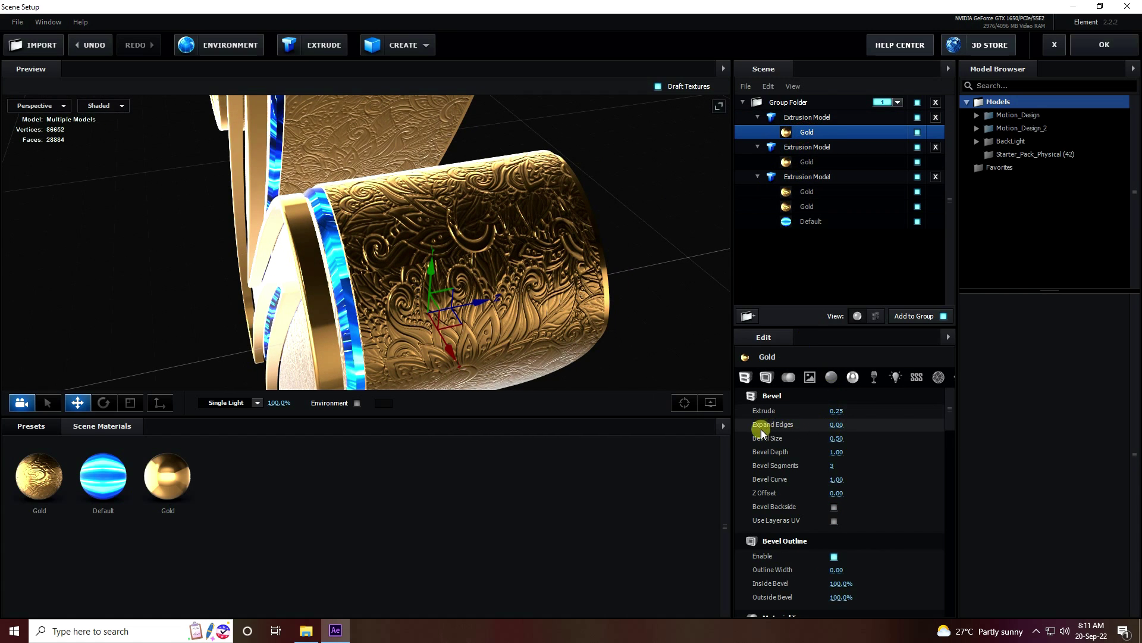
left_click_drag(842, 425, 887, 420)
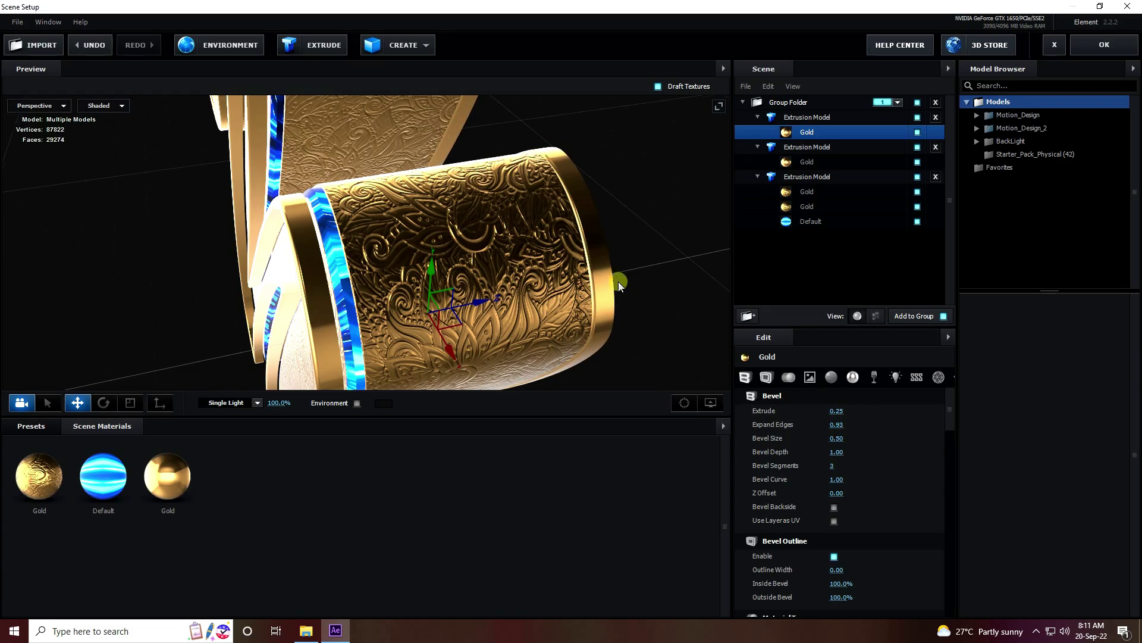
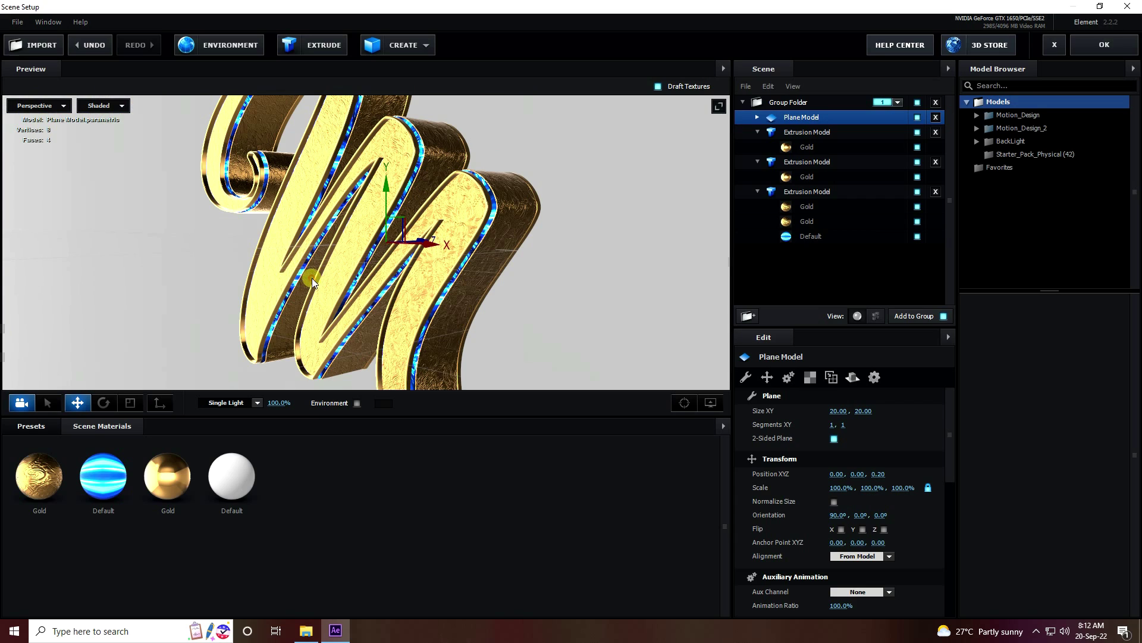
Step: Apply the metal_black preset from the Pro_Shaders_2 Metal materials to the background plane
scroll(312, 277, "up", 3)
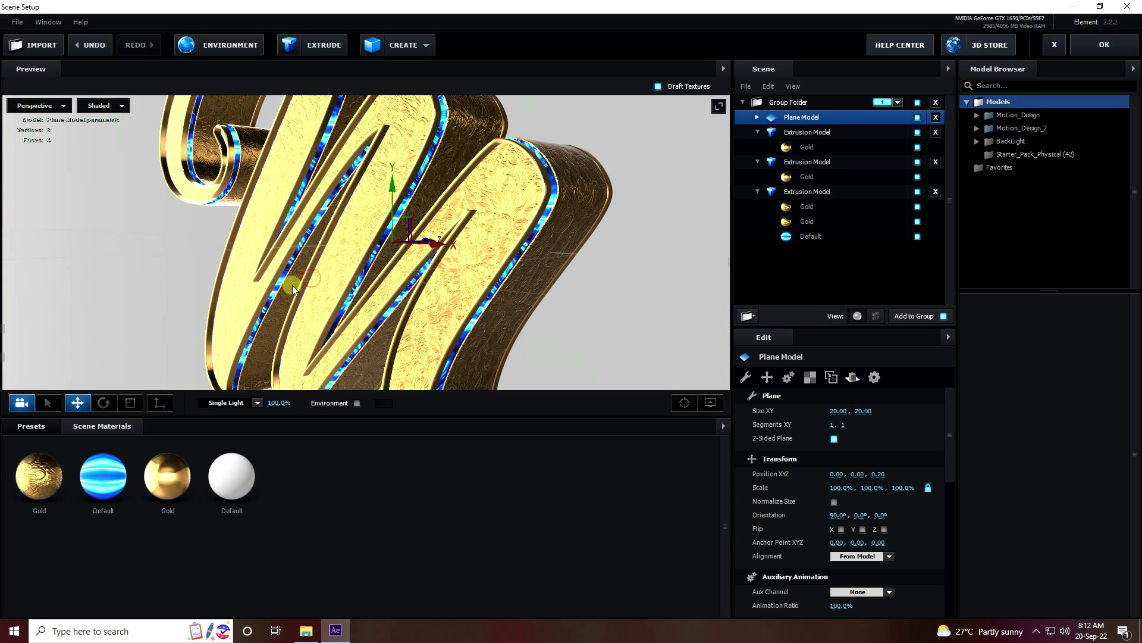
left_click(38, 426)
left_click(47, 482)
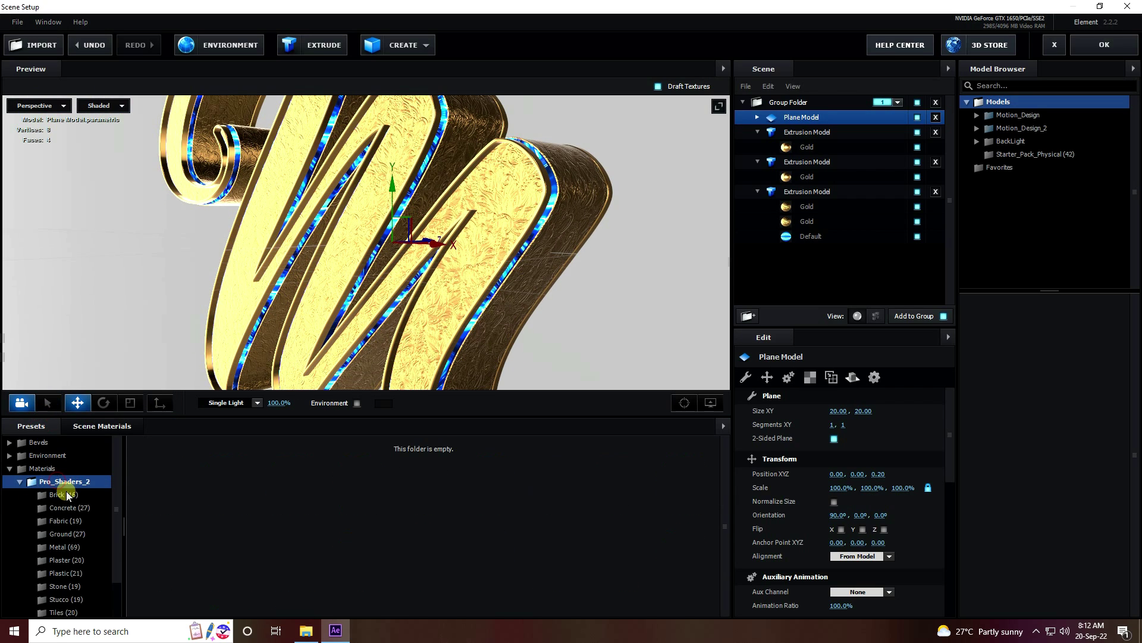
left_click(62, 548)
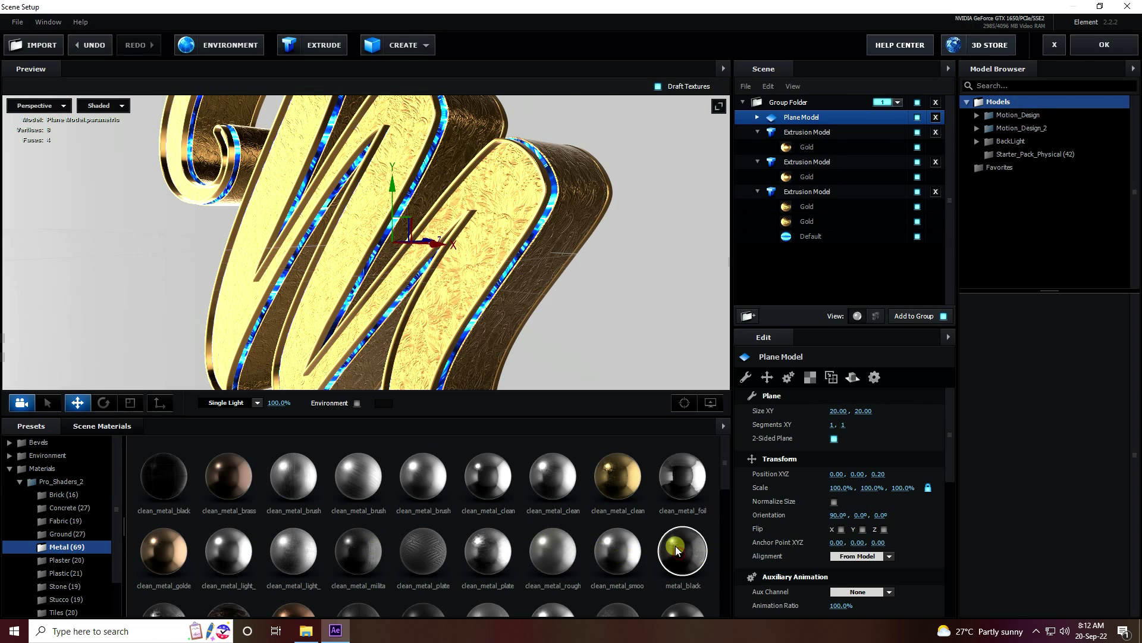
left_click_drag(687, 555, 633, 295)
scroll(651, 295, "down", 3)
scroll(597, 288, "up", 3)
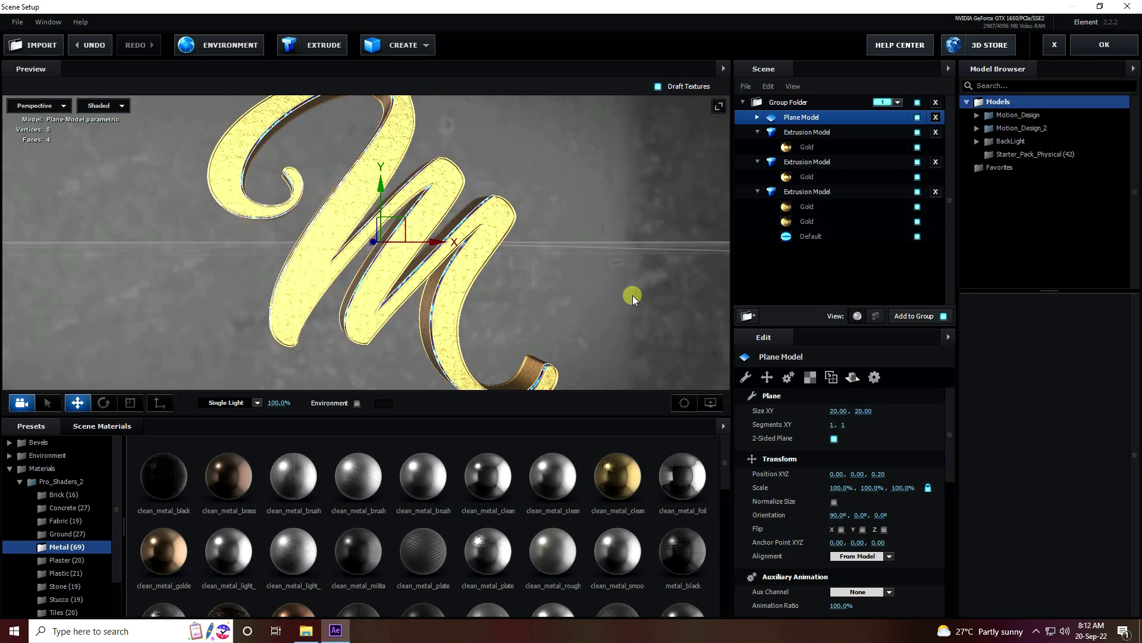
Step: Disable the Reflectivity texture of the metal_black scene material
left_click(89, 426)
left_click(296, 476)
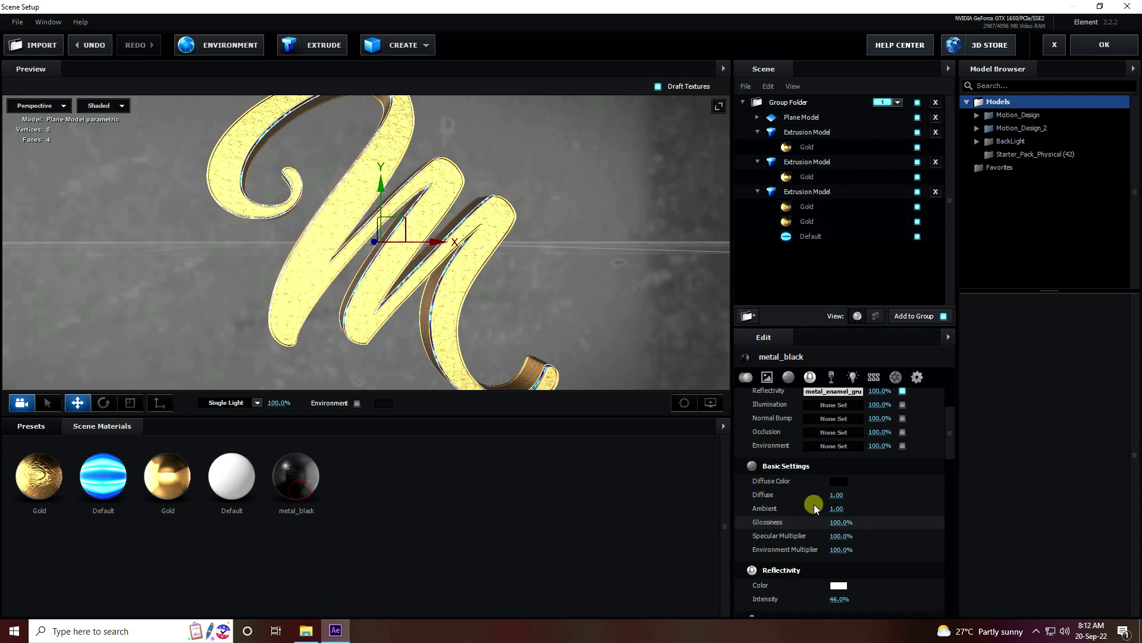
scroll(825, 503, "up", 2)
scroll(823, 498, "up", 2)
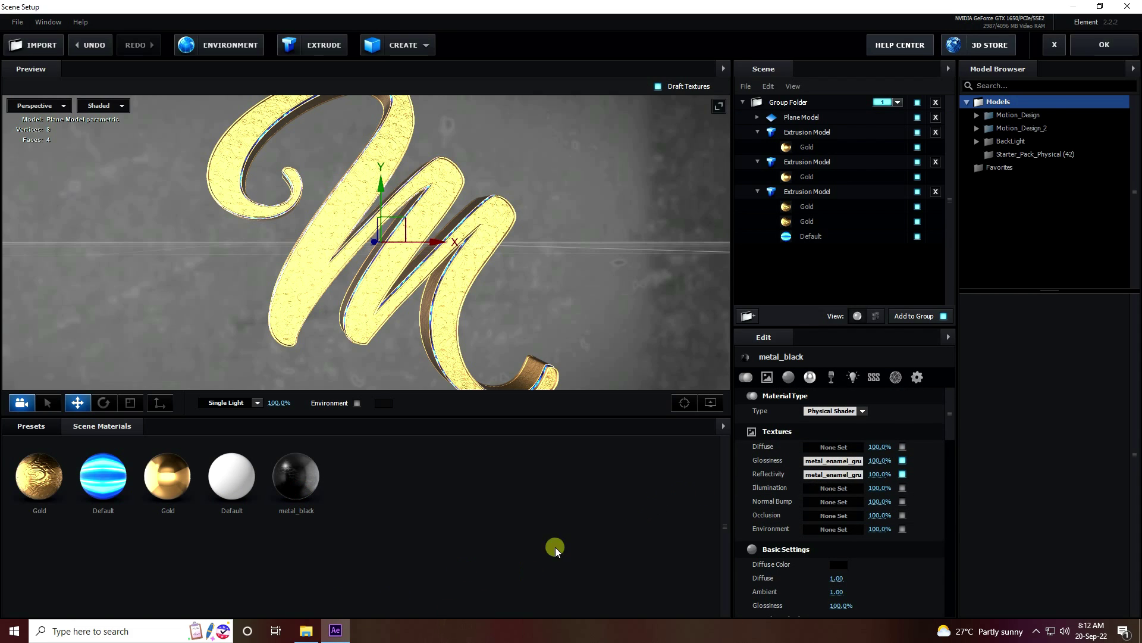
left_click(902, 474)
Step: Assign Normal.png from the Texture folder as the metal_black material's Normal Bump texture
left_click_drag(349, 263, 294, 607)
left_click(306, 629)
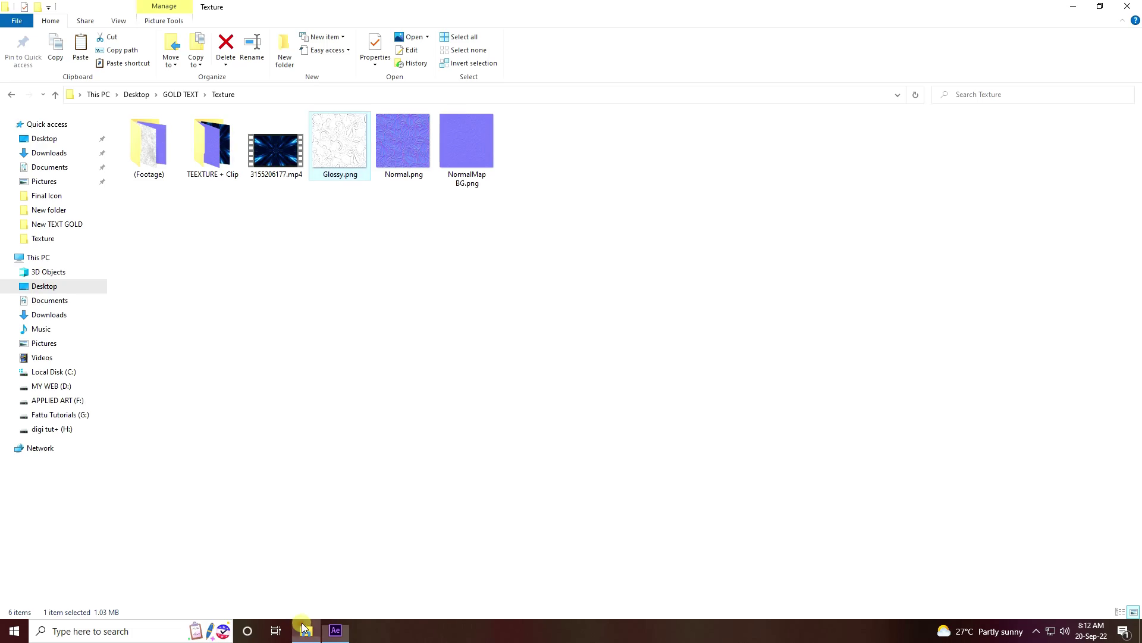
left_click_drag(384, 164, 815, 501)
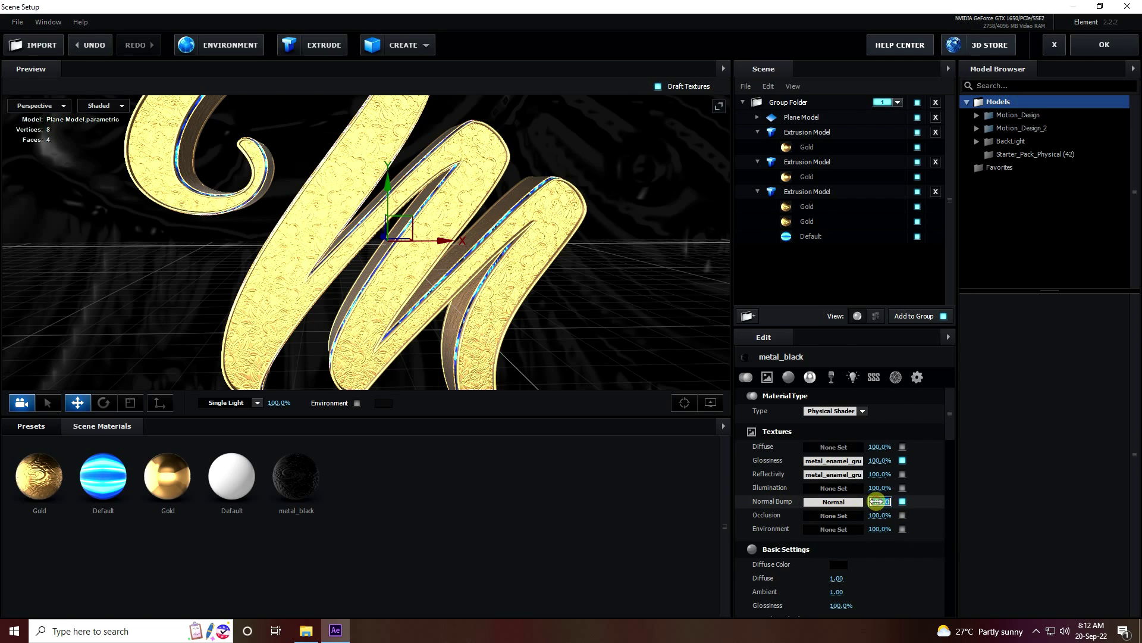
Step: Set the metal_black Normal Bump strength to 25% and the background plane's UV Repeat to 50, 50
type("25")
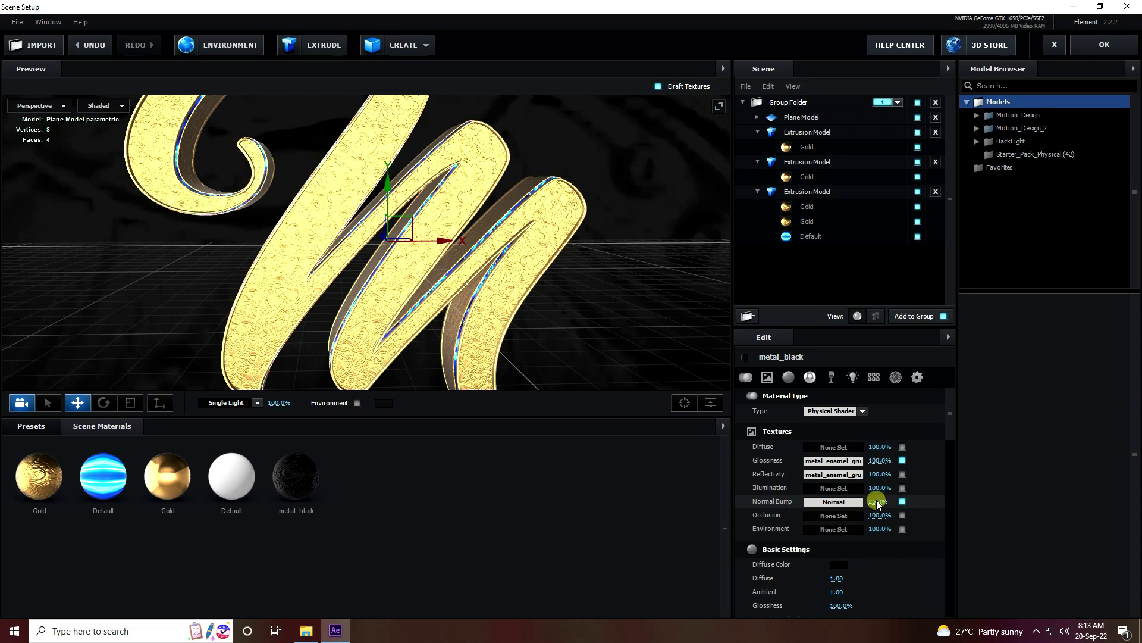
key("Return")
left_click(802, 118)
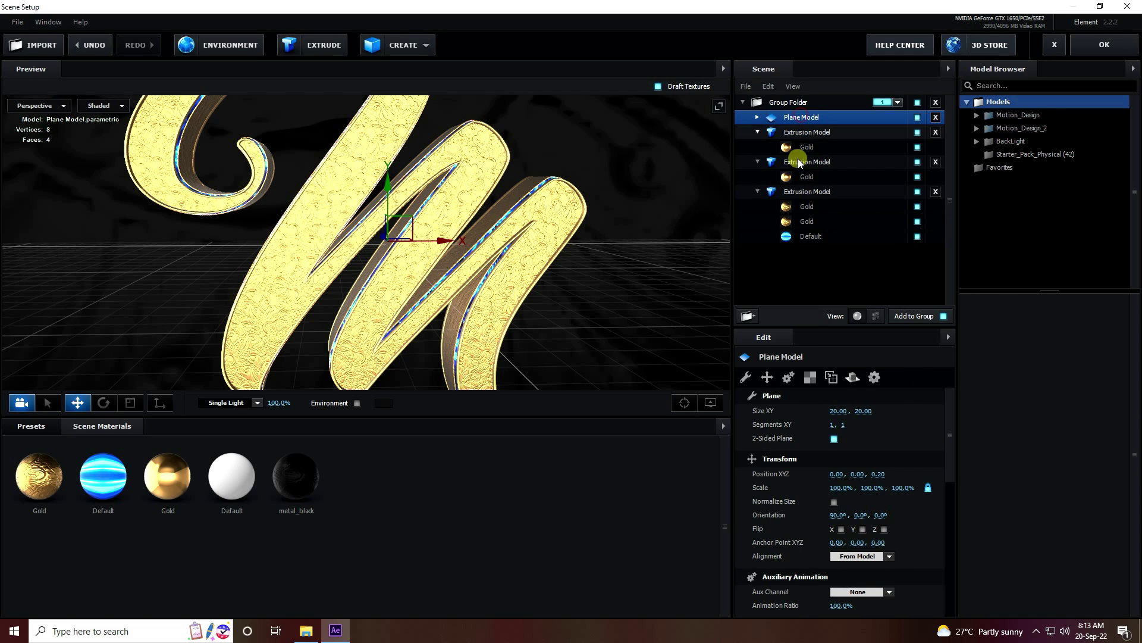
left_click(810, 377)
left_click(836, 424)
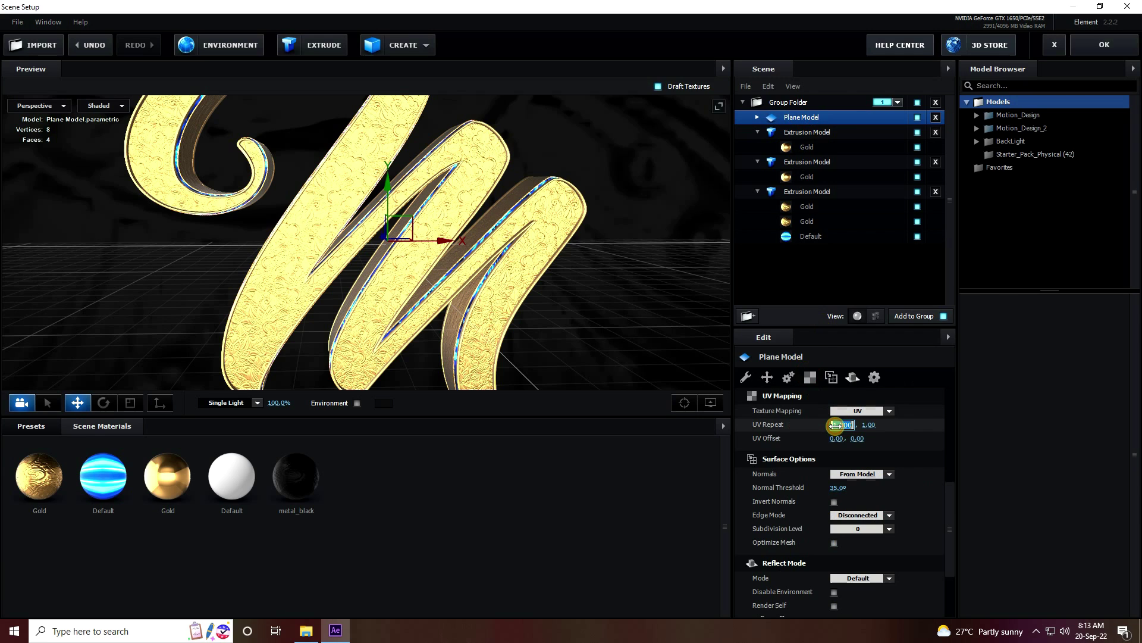
type("50")
key("Return")
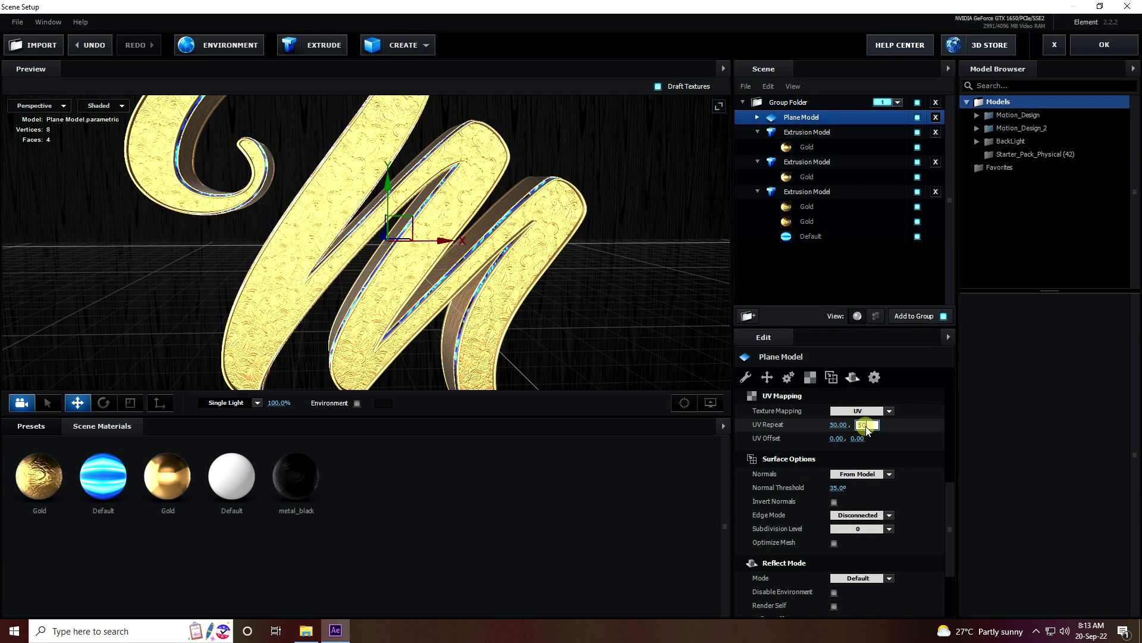
key("Return")
Step: Apply the Basic_2K_02 environment preset from the Basic_2K folder to the scene
left_click_drag(595, 268, 302, 234)
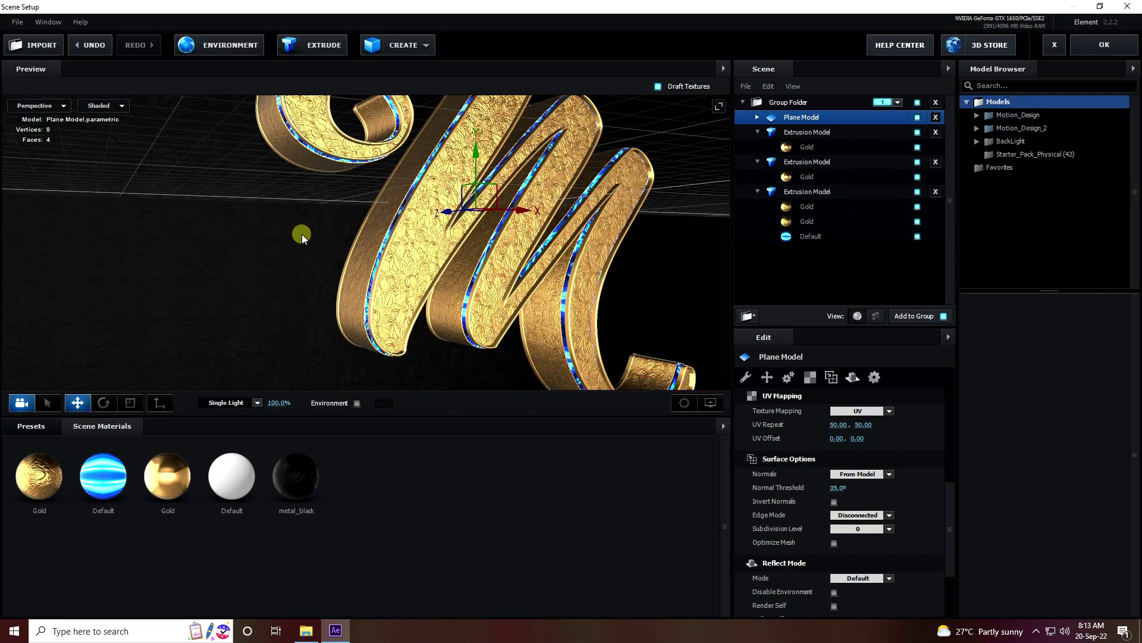
mouse_move(459, 283)
left_mouse_down()
mouse_move(427, 302)
mouse_move(439, 354)
mouse_move(39, 432)
left_mouse_up()
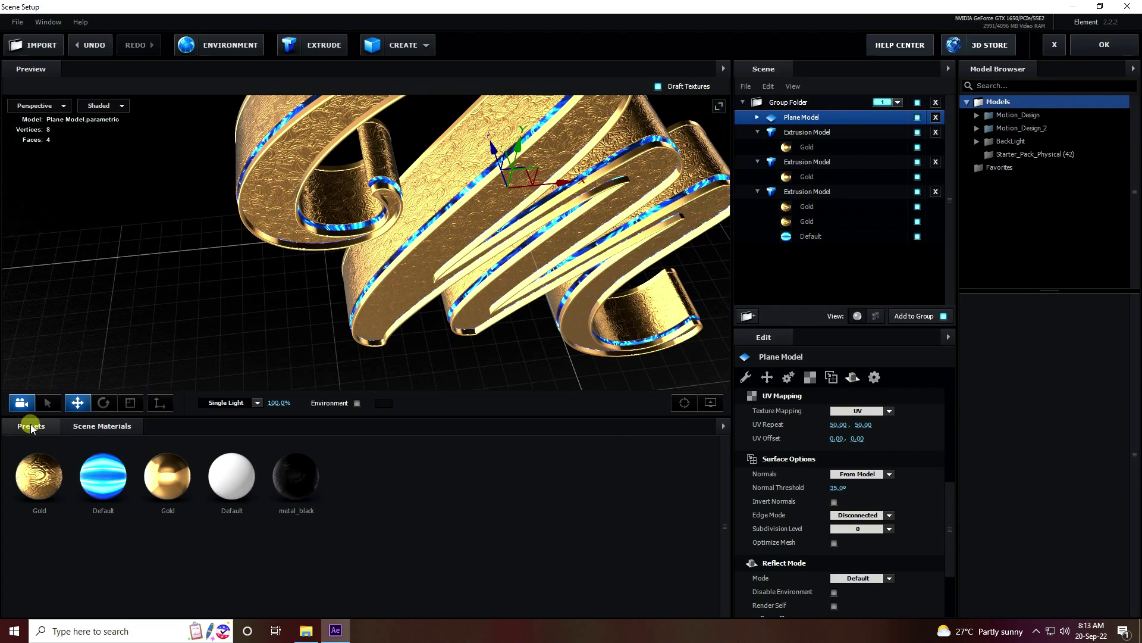
left_click(31, 426)
left_click(48, 455)
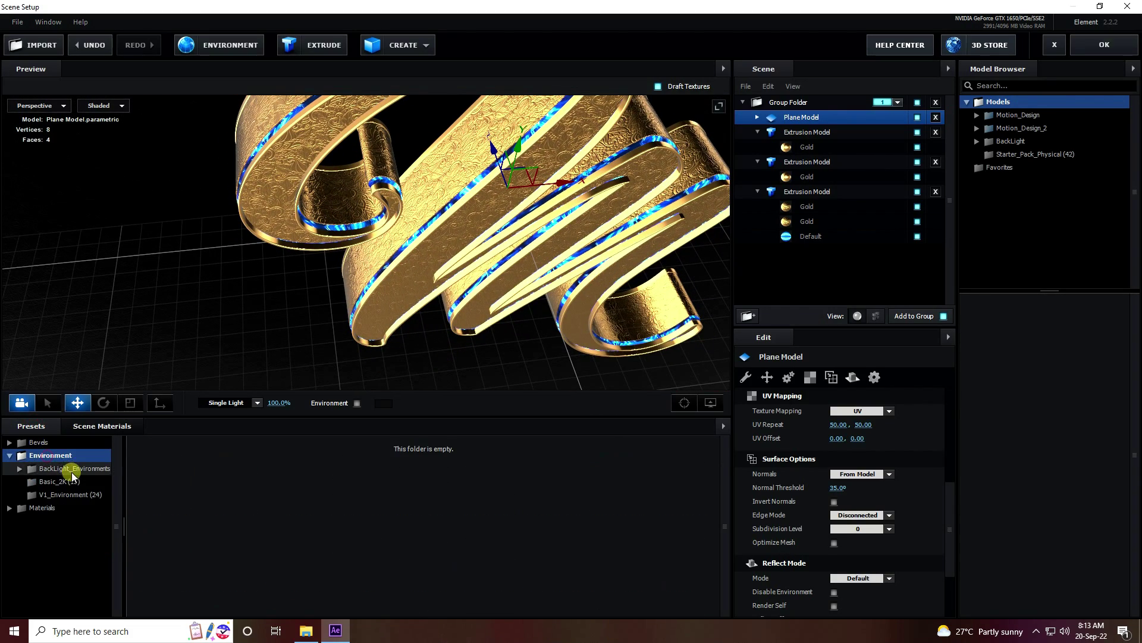
left_click(59, 480)
left_click(226, 484)
left_click(231, 468)
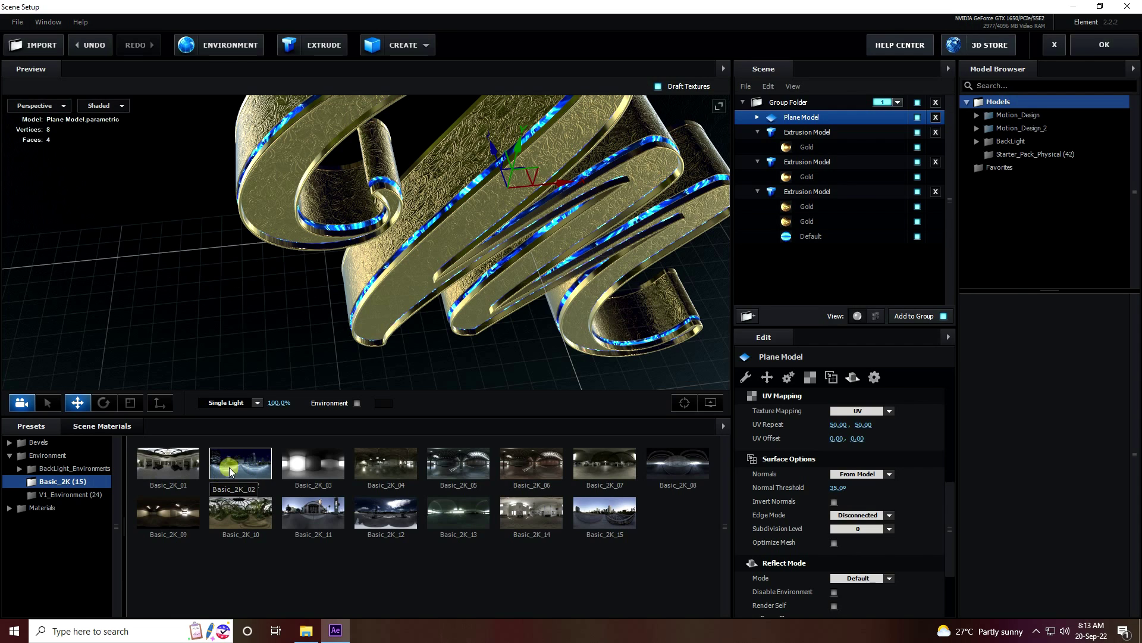
left_click(92, 482)
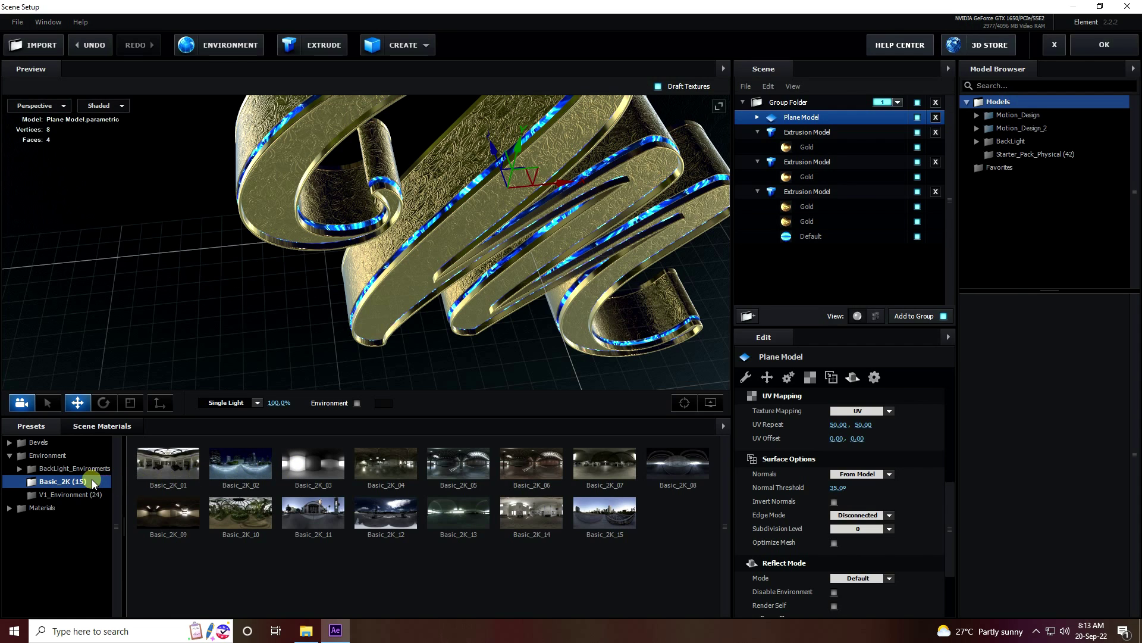
Step: Set the environment texture's Contrast to 20% and Saturation to -100%
left_click(223, 50)
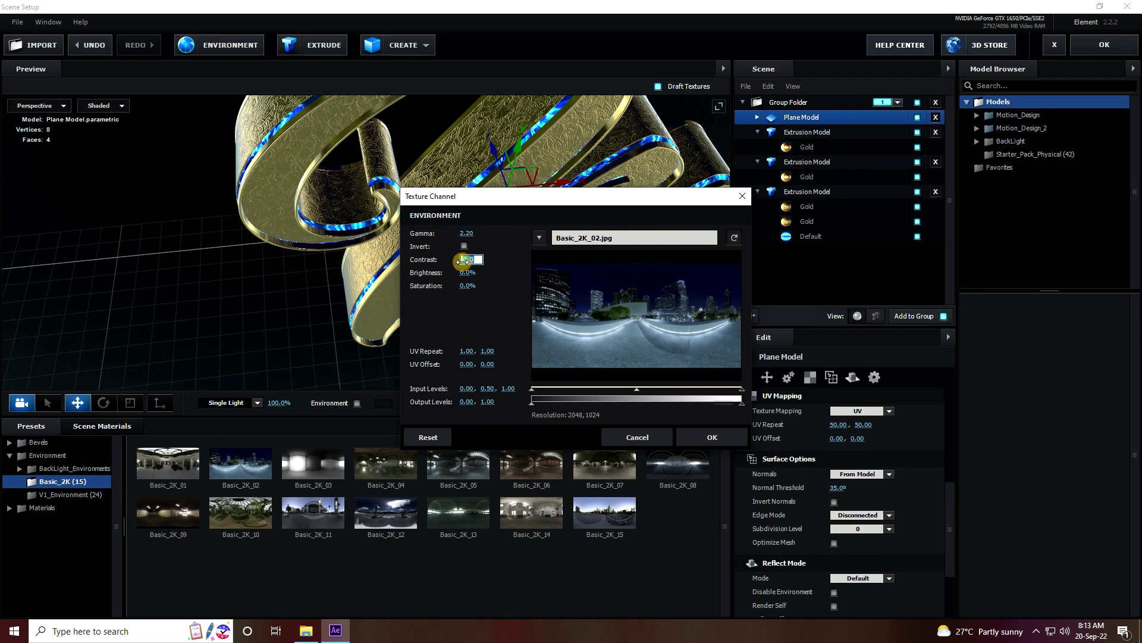
key("Return")
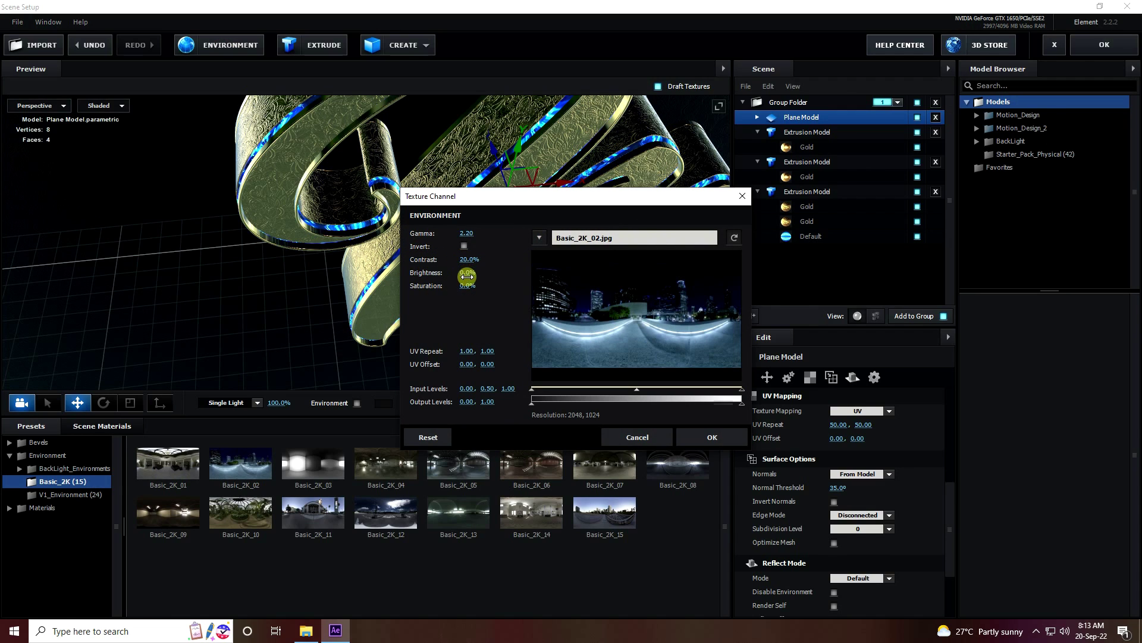
left_click_drag(469, 286, 376, 292)
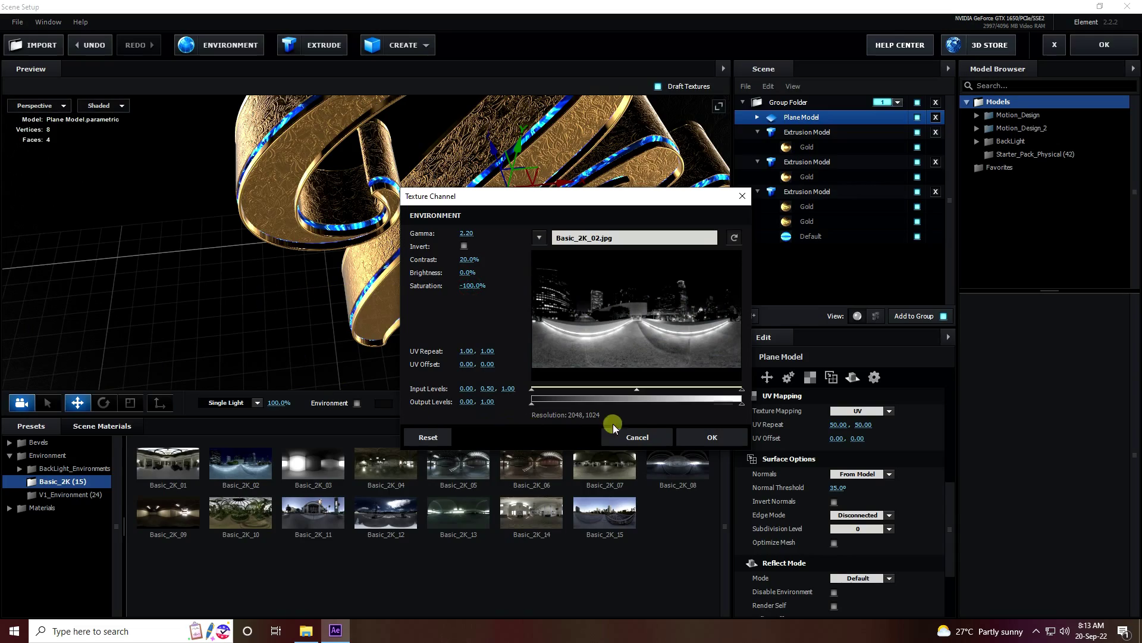
left_click(705, 437)
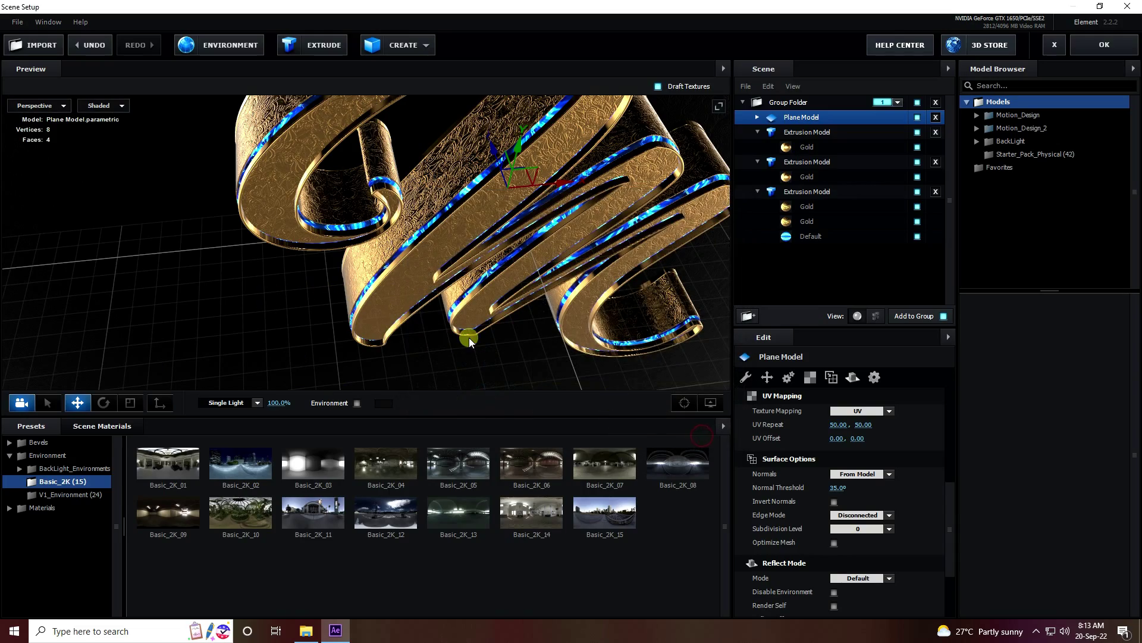
Step: Change the scene preview lighting to Aqua, inspect the letter from several angles and accept the scene setup
left_click_drag(469, 338, 394, 299)
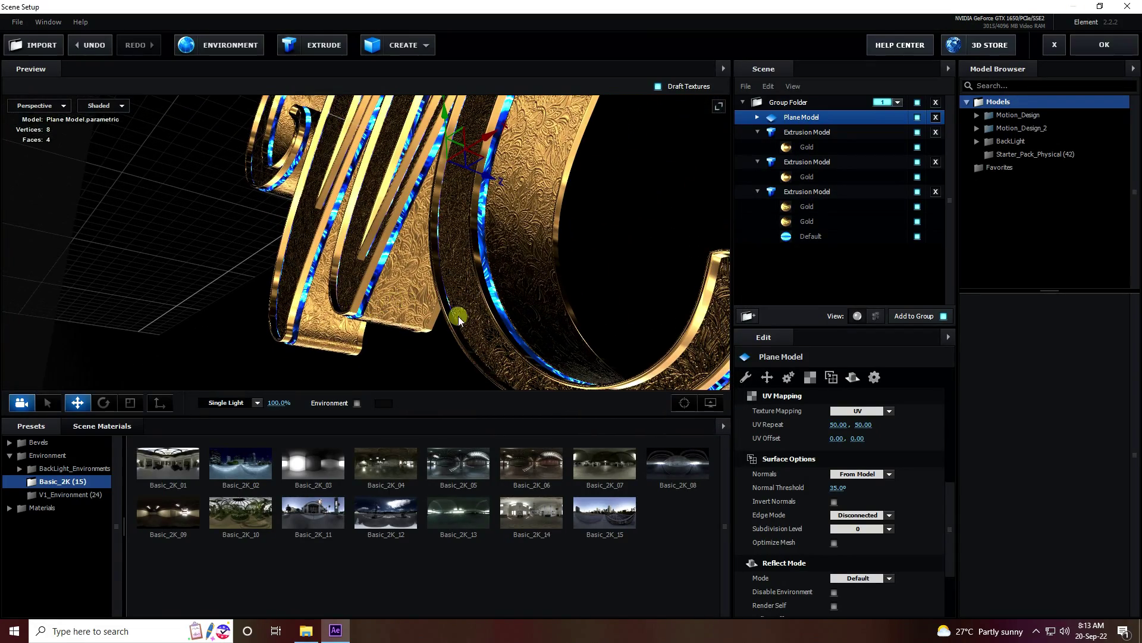
left_click(257, 401)
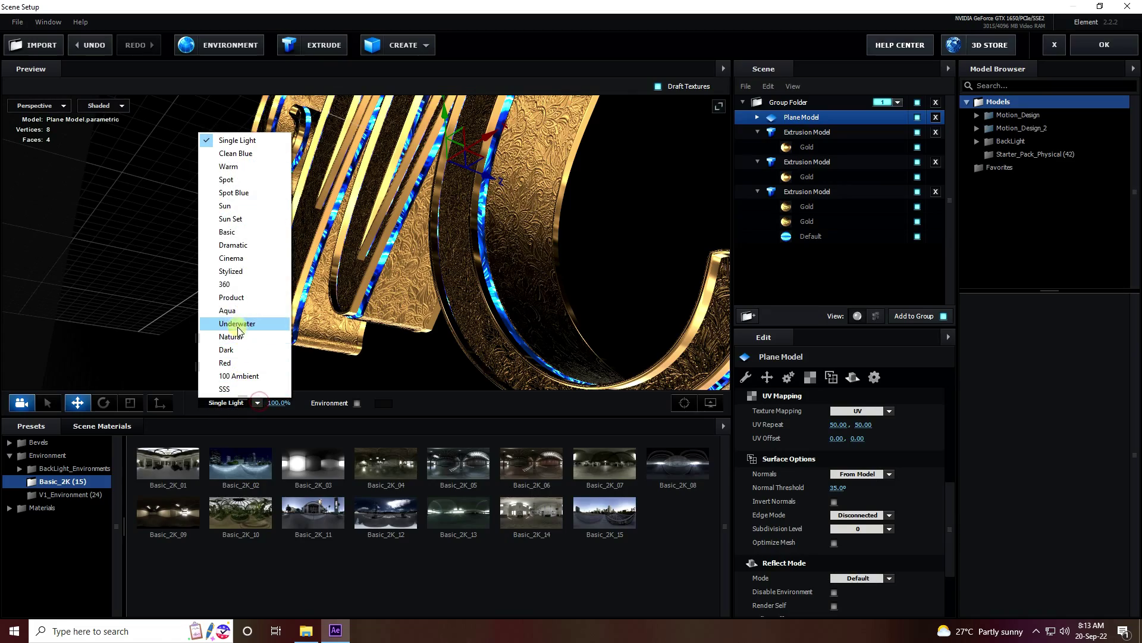
left_click(227, 310)
left_click_drag(333, 309, 480, 306)
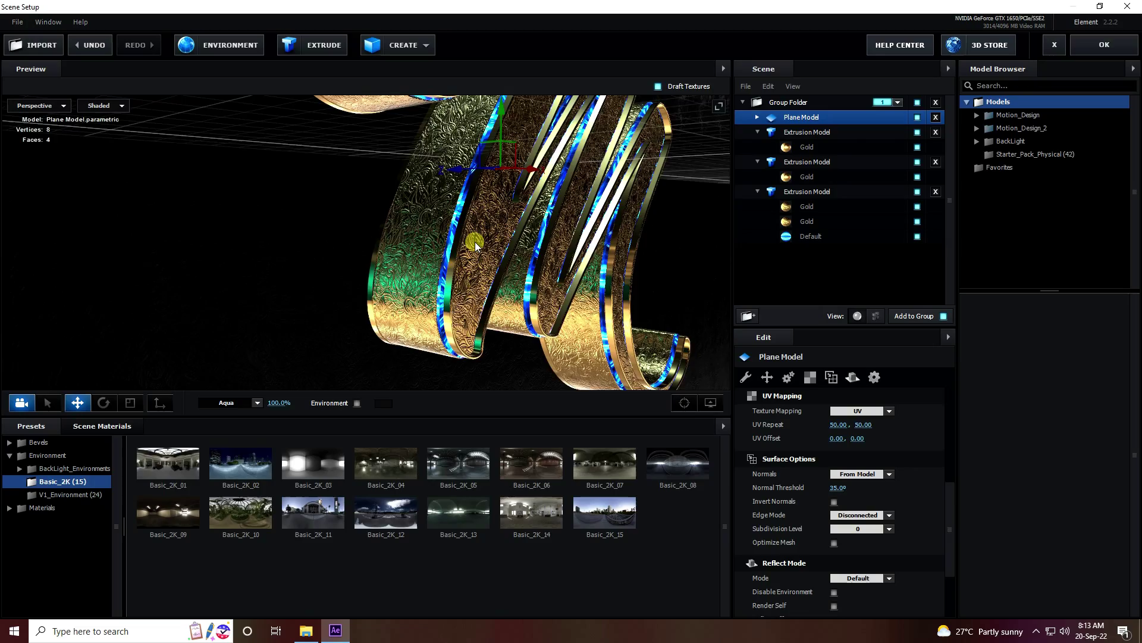
left_click_drag(476, 244, 342, 515)
left_click_drag(349, 253, 352, 292)
left_click_drag(402, 384, 343, 325)
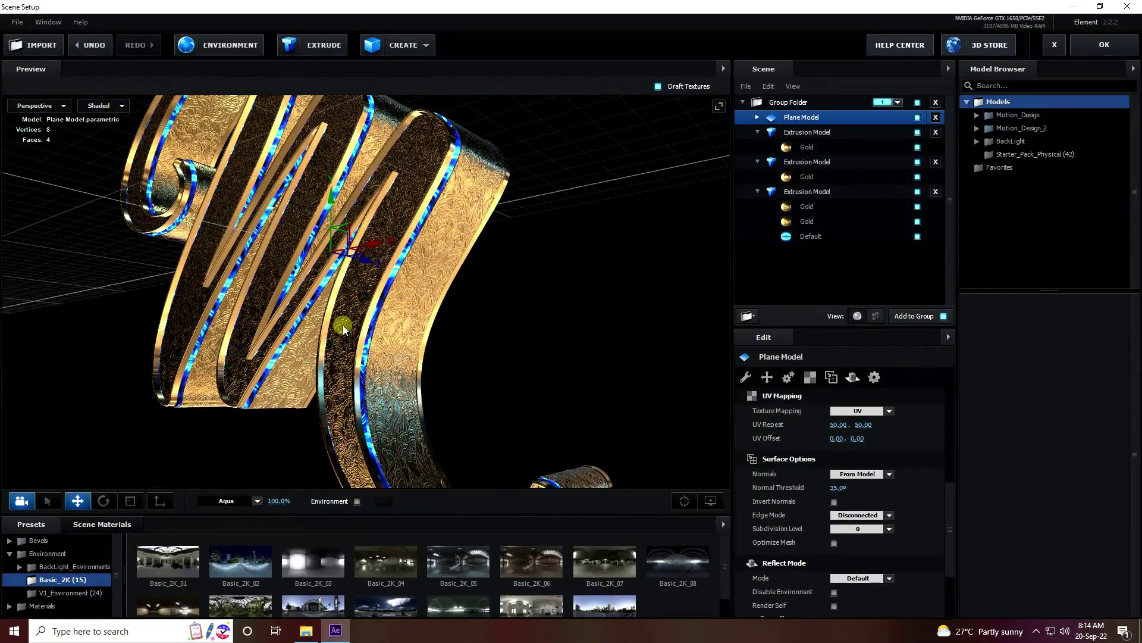
left_click(1095, 47)
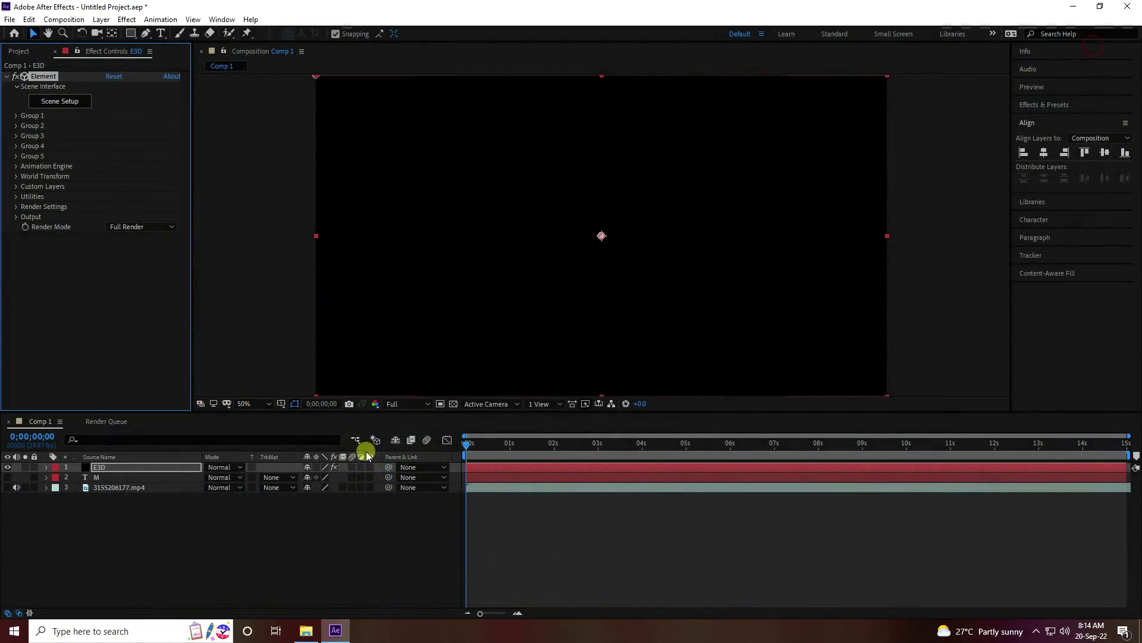
Step: Add a two-node 50mm camera named Camera 1 to the composition
right_click(215, 552)
mouse_move(262, 423)
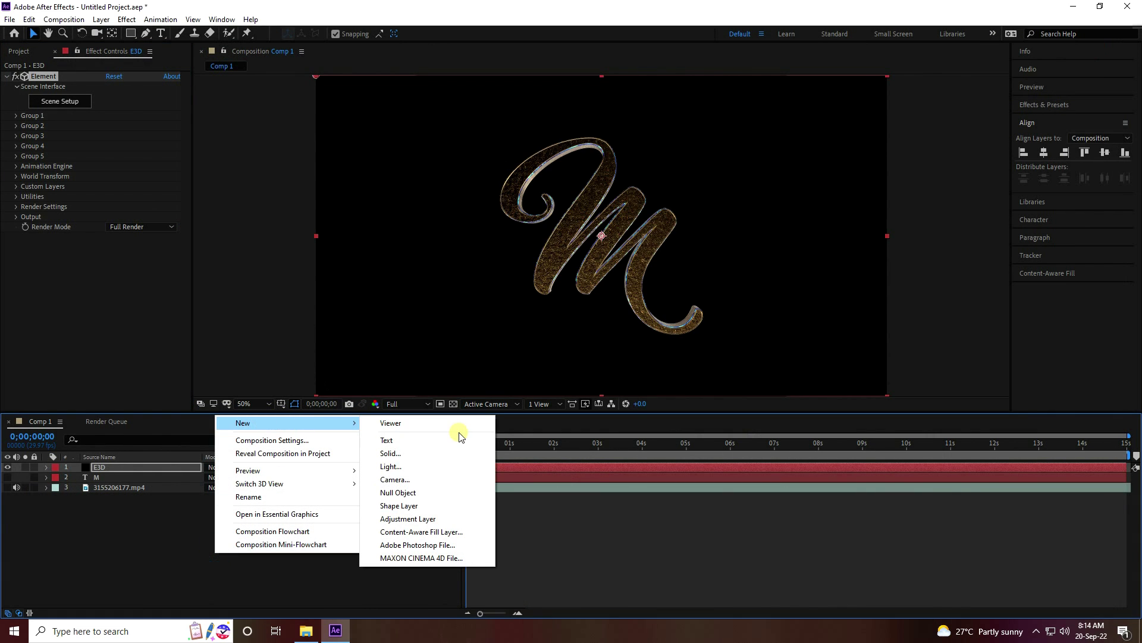
left_click(396, 479)
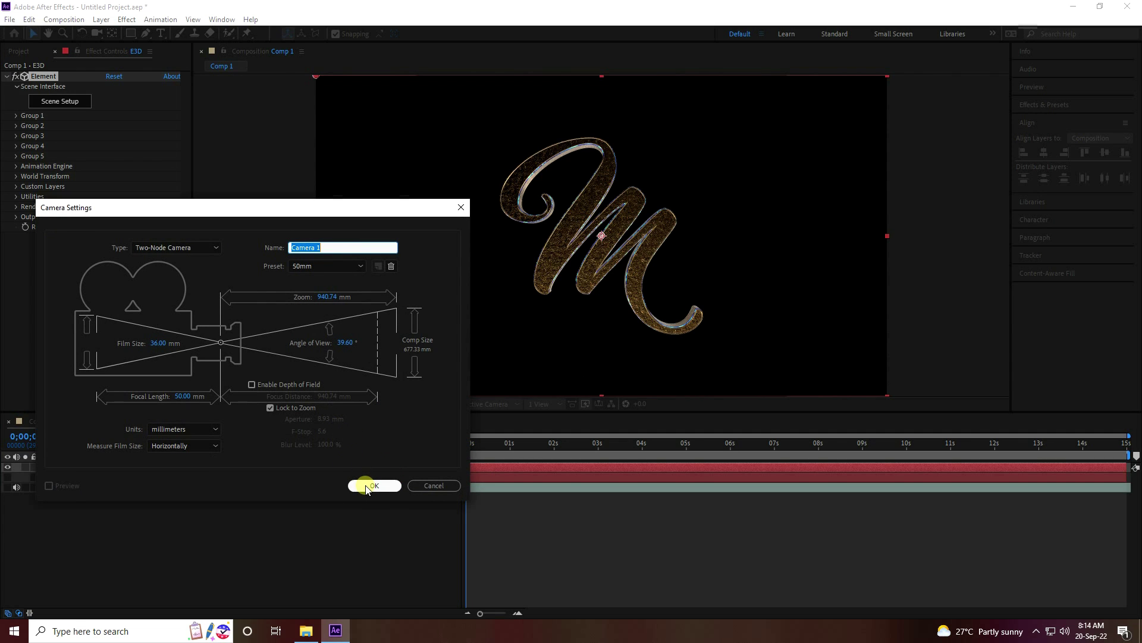
left_click(369, 486)
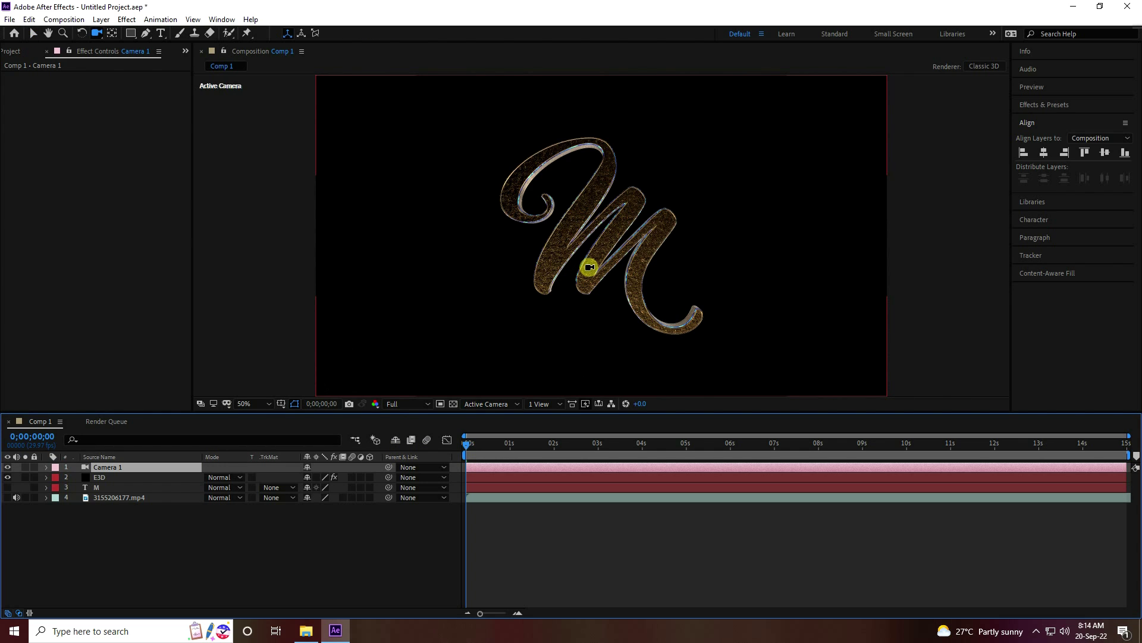
Step: Frame a close-up of the M's lower stroke end with Camera 1 and keyframe its Position at 0;00;00;00, about 819, 849, -292
left_click_drag(589, 262, 663, 72)
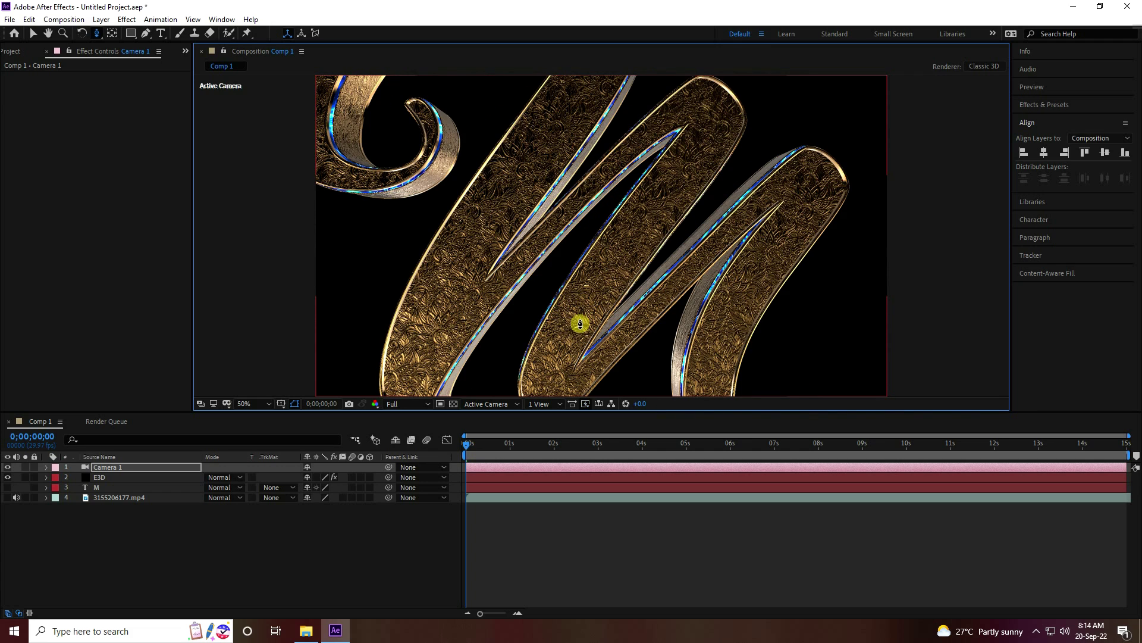
left_click_drag(575, 336, 553, 176)
key("c")
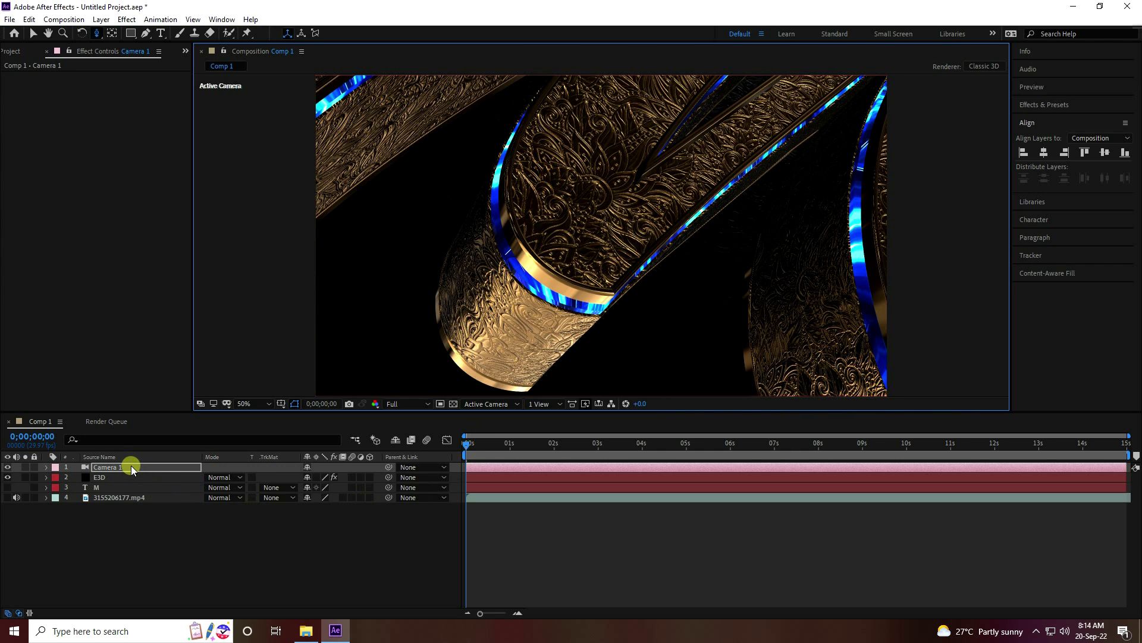
left_click(131, 468)
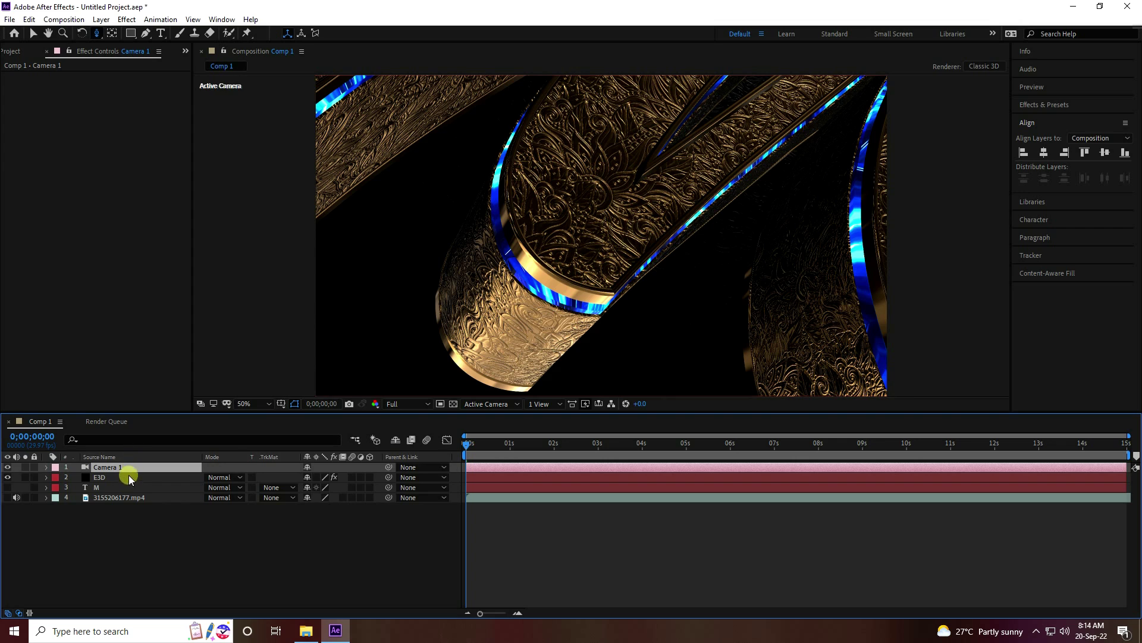
key("p")
left_click(77, 477)
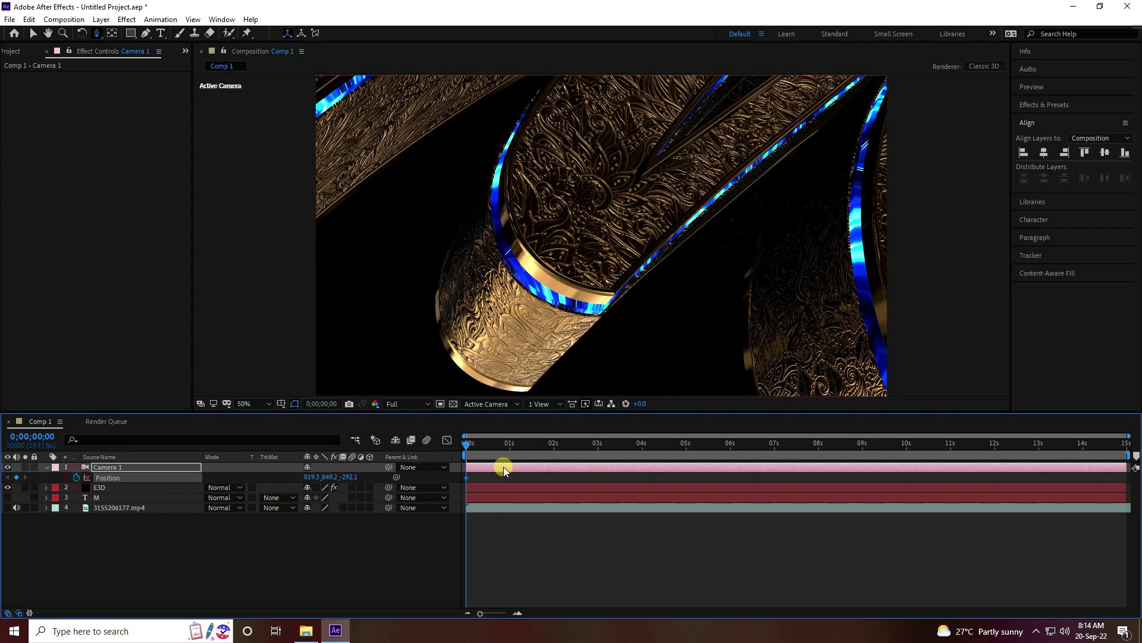
Step: At 0;00;14;29, reposition Camera 1 to about 1318, 368, -258 for a close-up of the M's upper stroke end
left_click(469, 447)
left_click_drag(469, 446, 1126, 447)
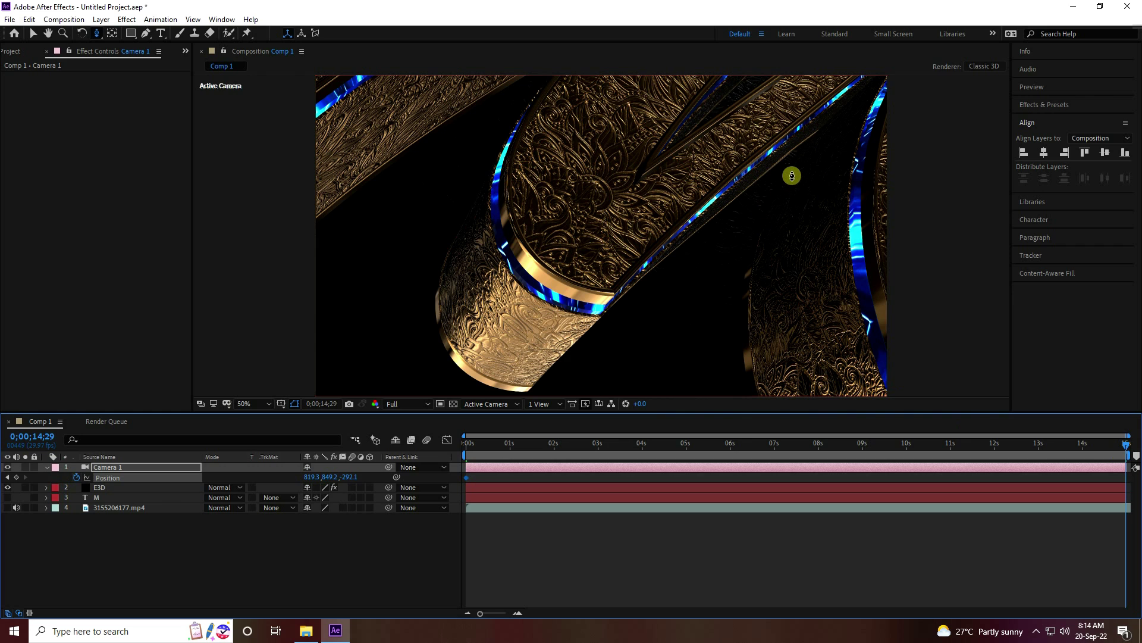
left_click_drag(790, 173, 625, 261)
key("c")
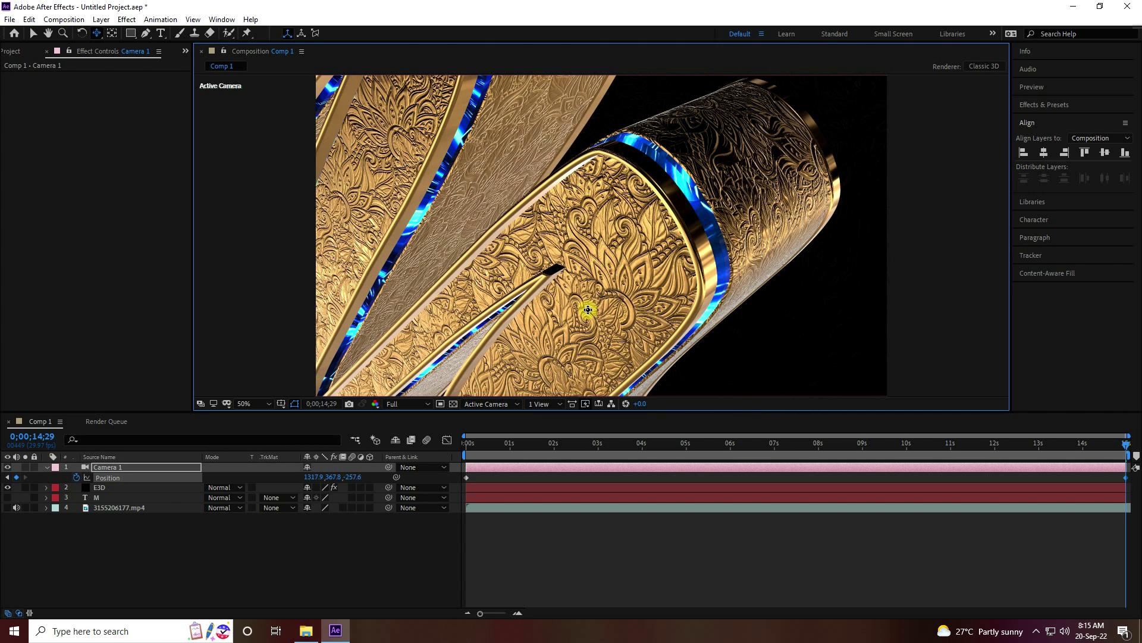
Step: Play the camera animation from the start at Half resolution and restore the viewer to Full resolution
left_click_drag(485, 443, 464, 444)
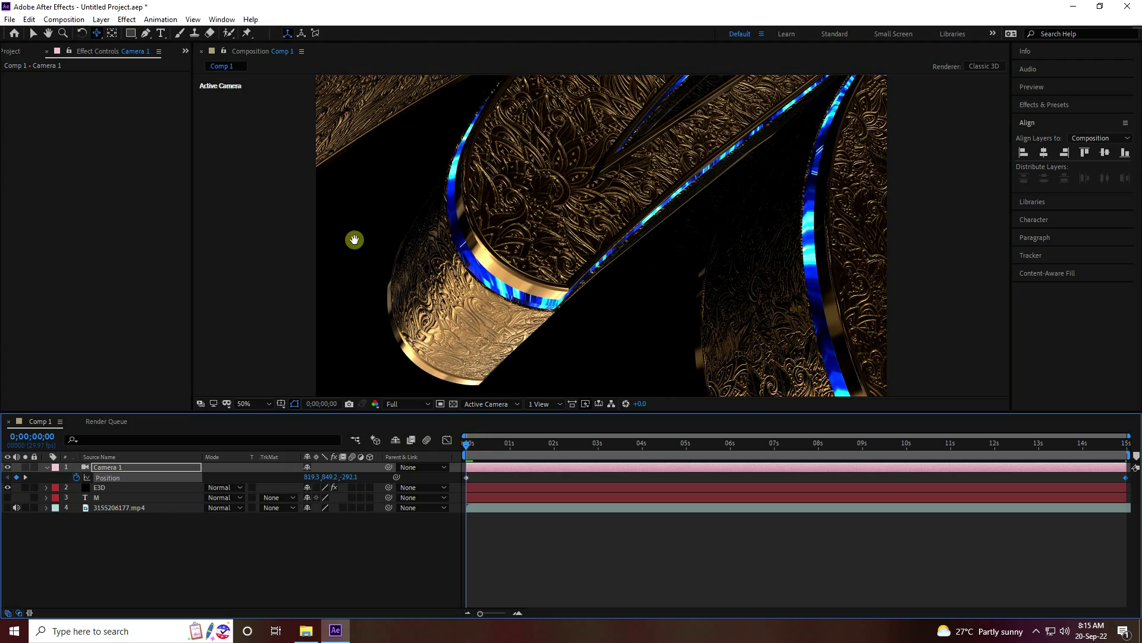
key("space")
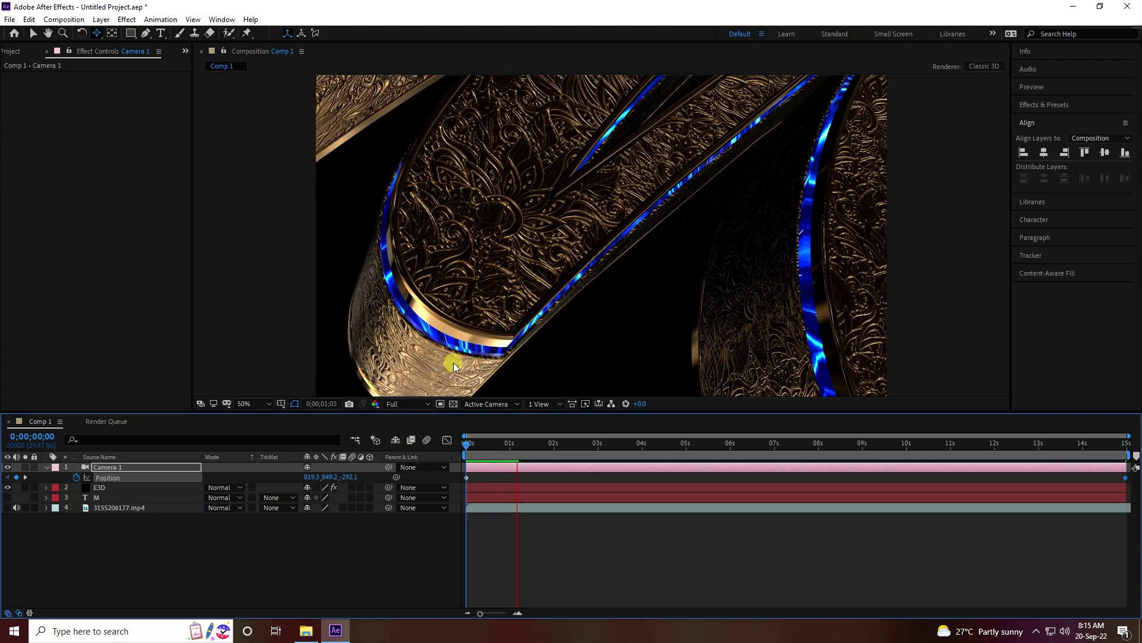
left_click(407, 403)
left_click(411, 446)
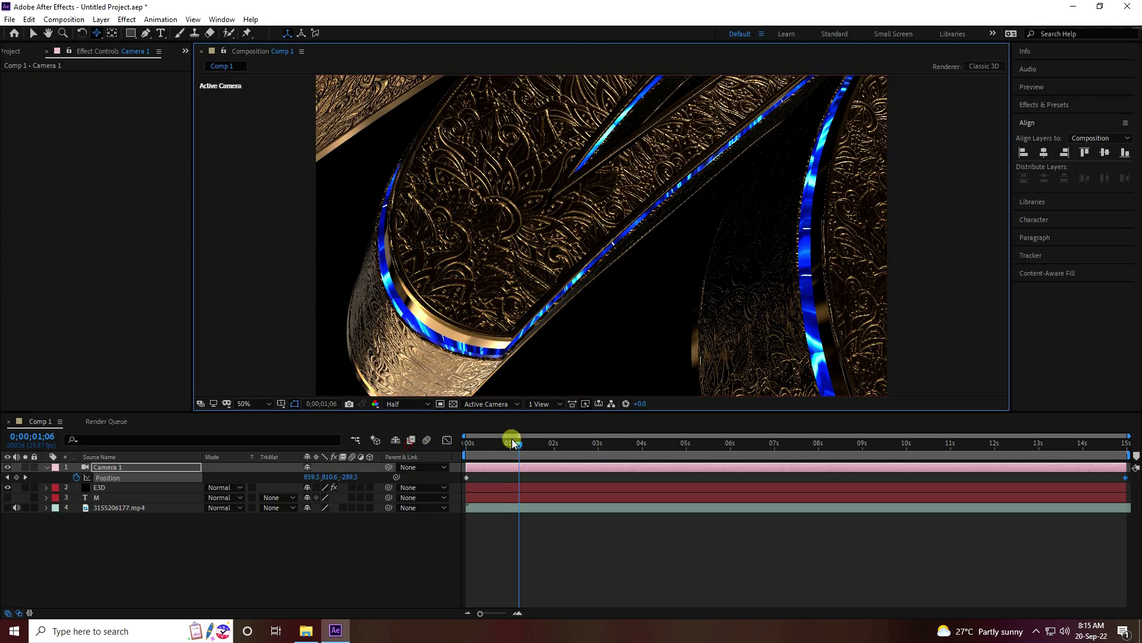
key("Home")
left_click_drag(417, 334, 420, 255)
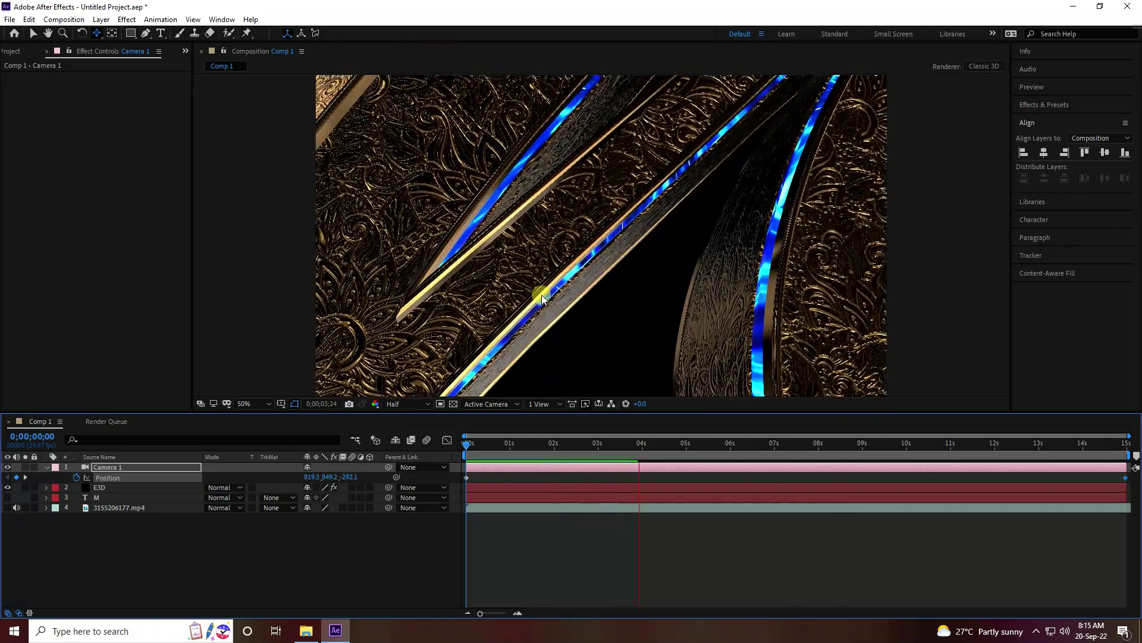
left_click(515, 444)
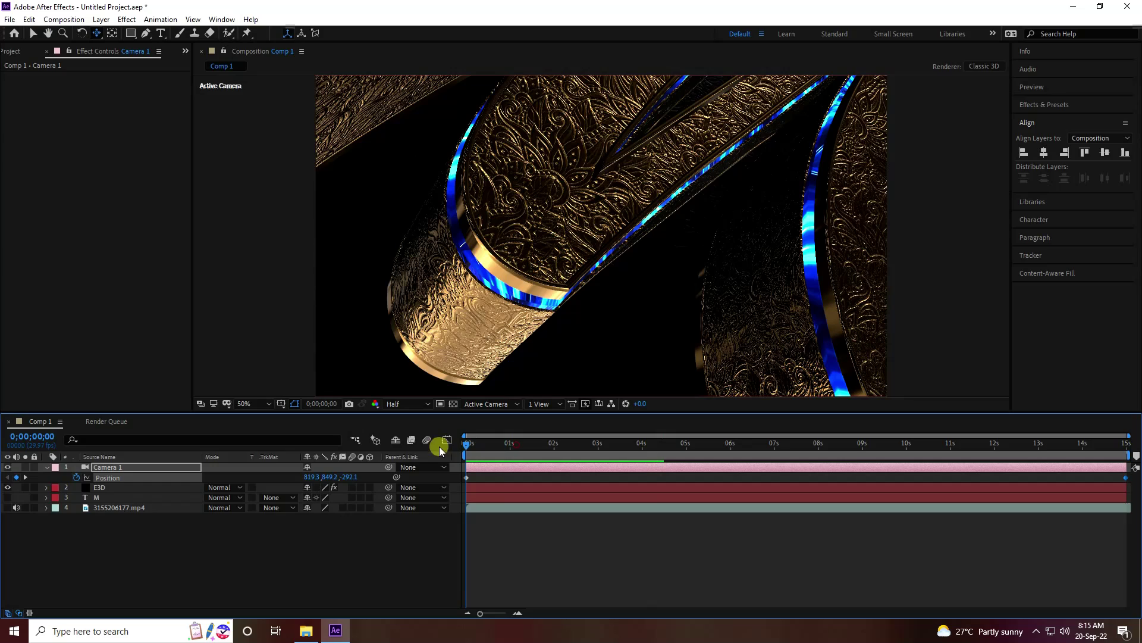
left_click(405, 404)
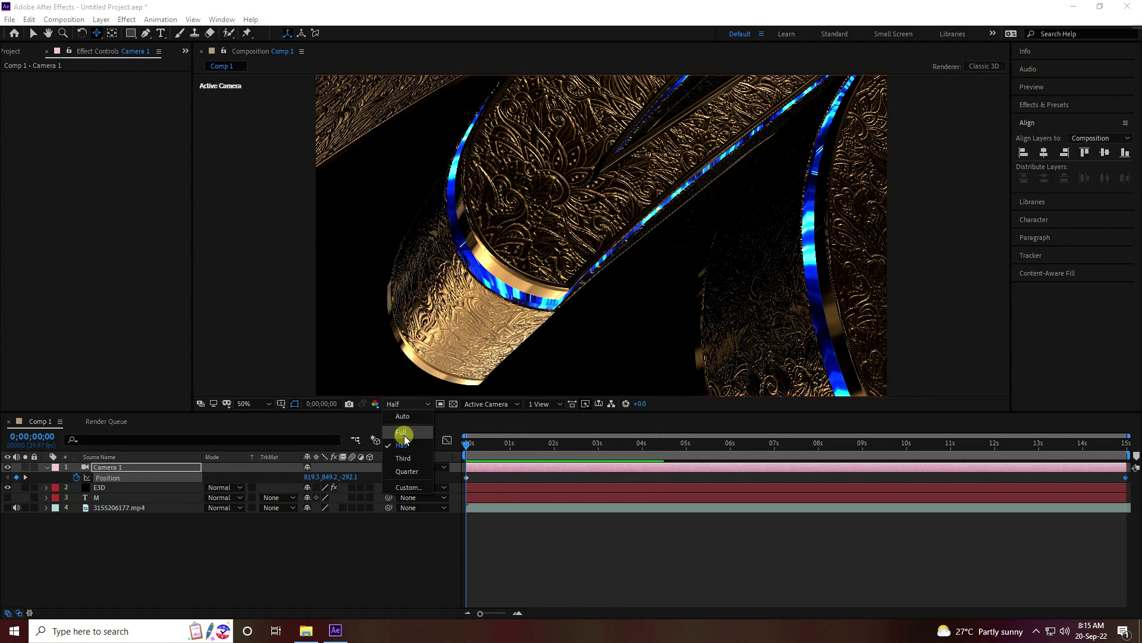
left_click(404, 433)
Step: Enable SSAO ambient occlusion in the E3D layer's Element render settings, with High SSAO quality and a raised SSAO intensity
left_click(46, 467)
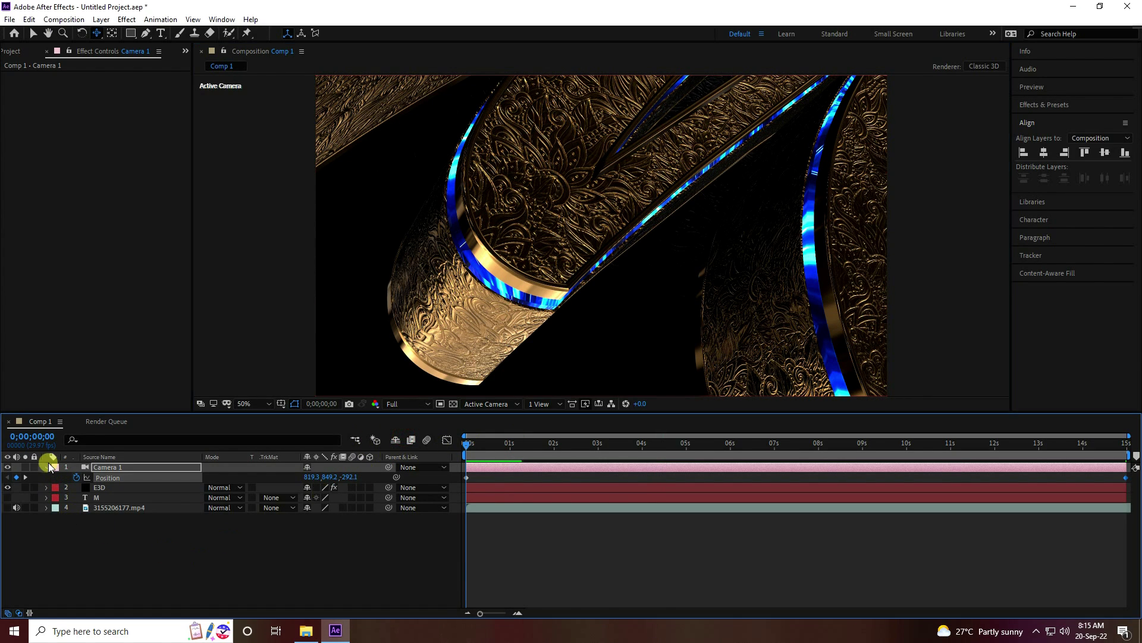
left_click(97, 477)
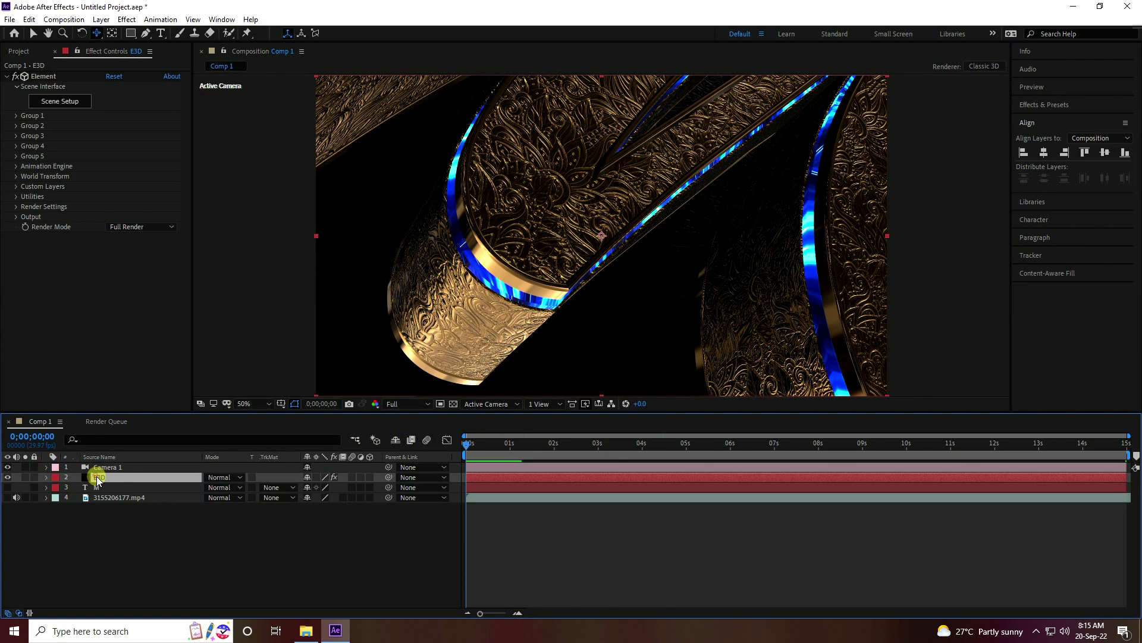
left_click(15, 208)
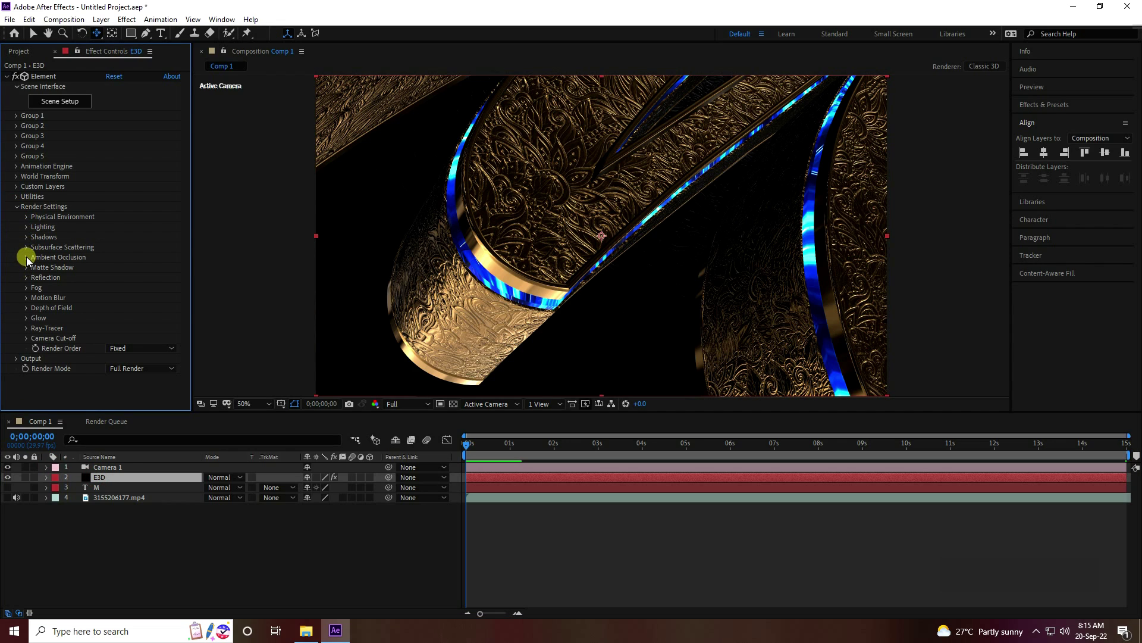
left_click(29, 258)
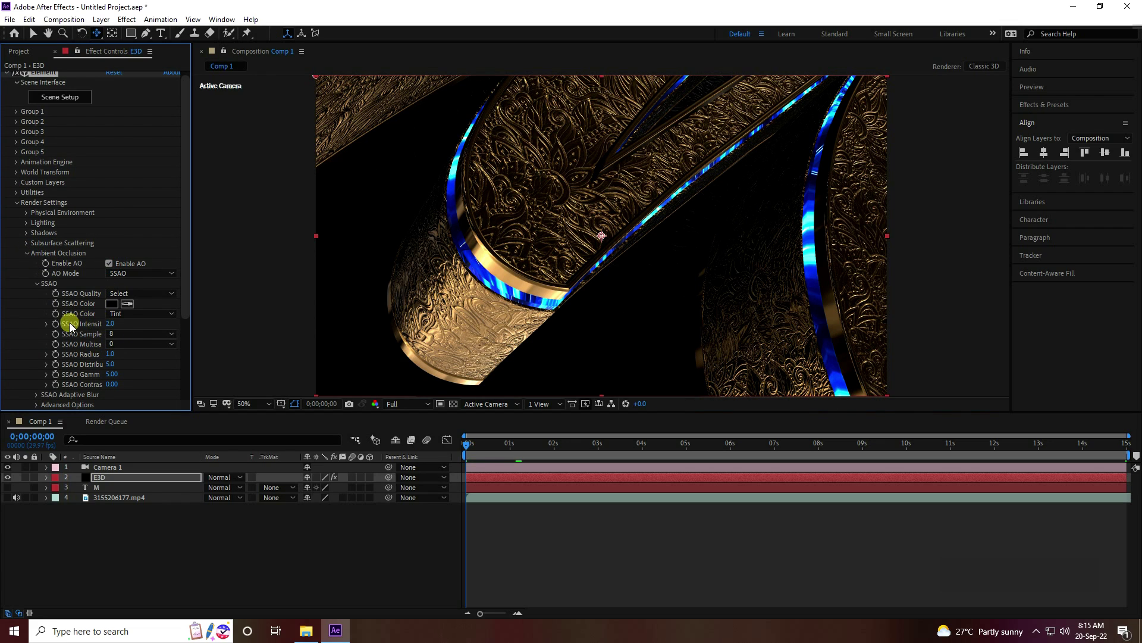
left_click(121, 294)
left_click(147, 347)
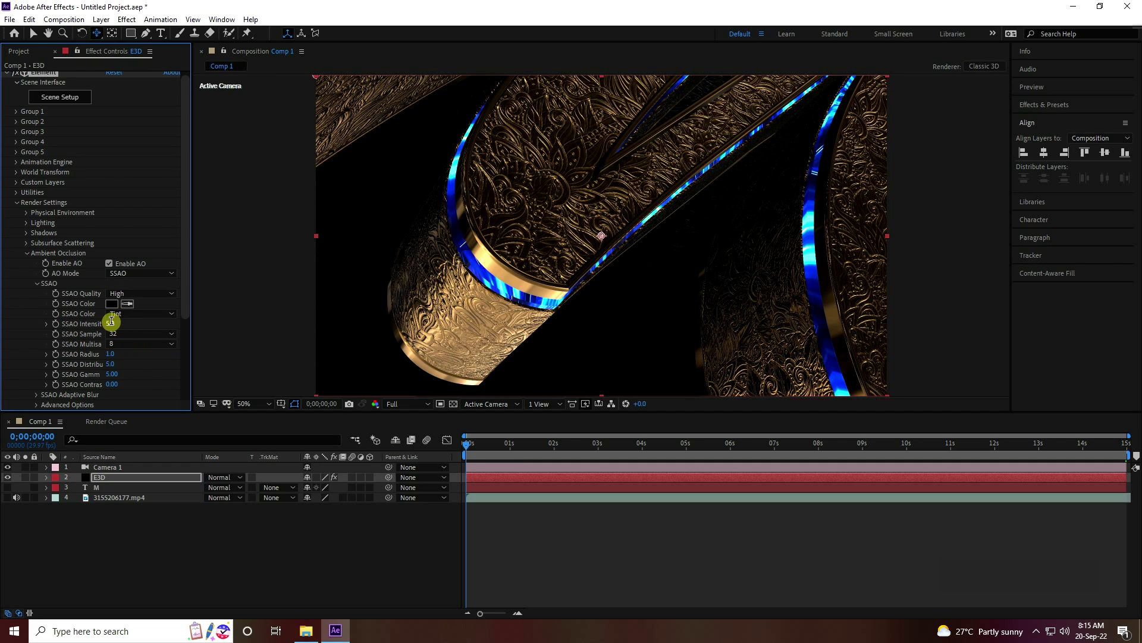
left_click(25, 253)
left_click(18, 206)
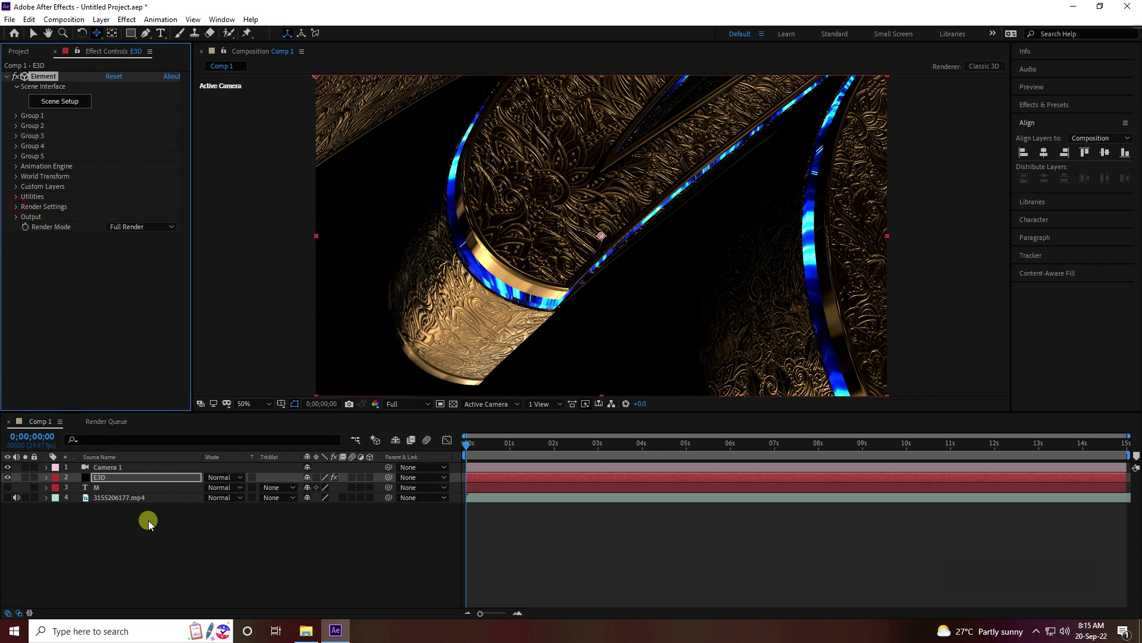
Step: Add a white spot light with 100% intensity, 90° cone angle and 50% cone feather to the composition
right_click(137, 533)
mouse_move(184, 411)
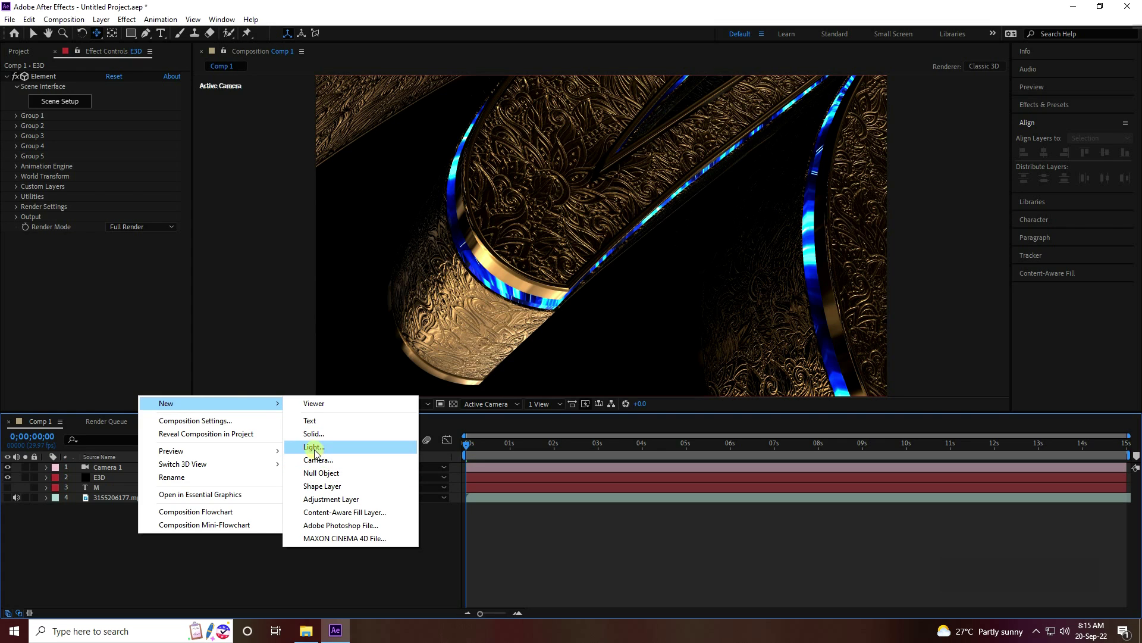
left_click(314, 447)
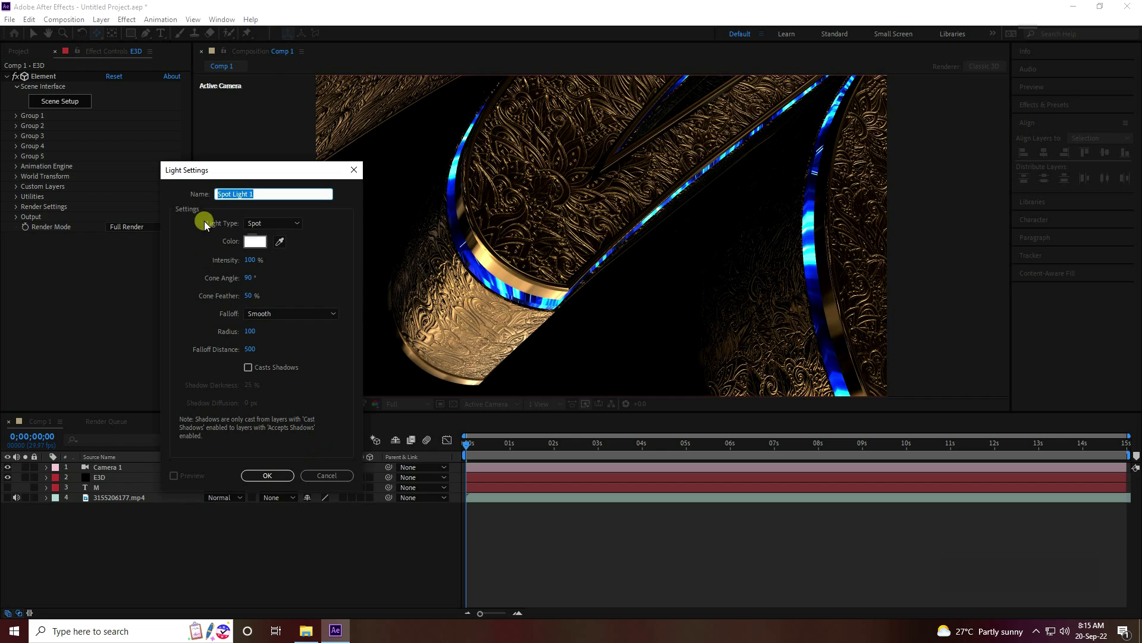
left_click(268, 224)
left_click(262, 248)
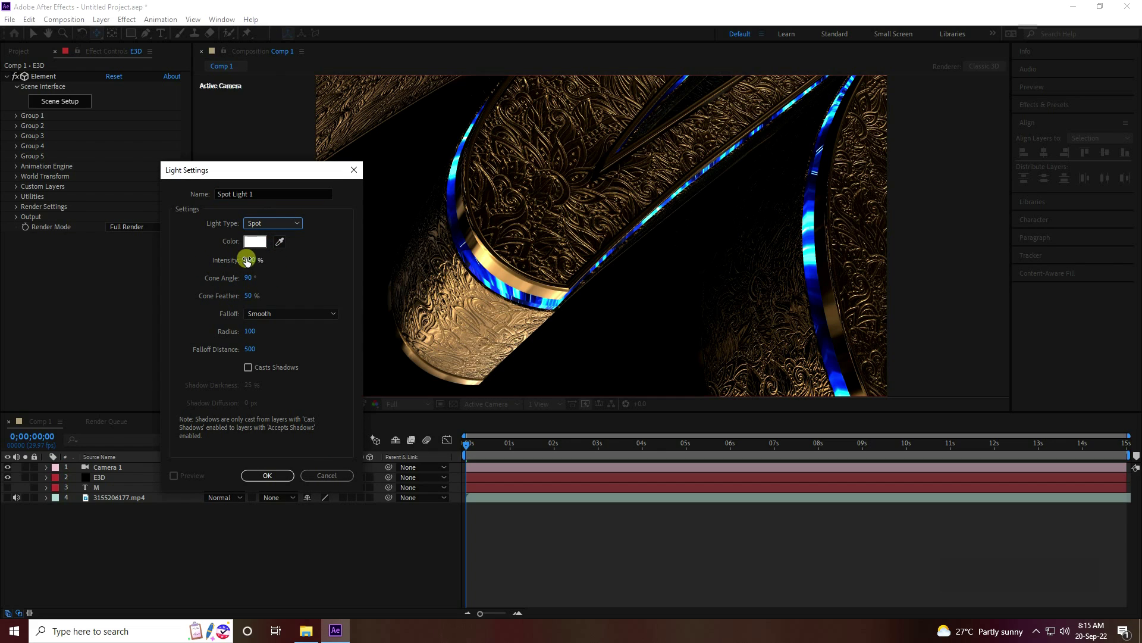
left_click(269, 476)
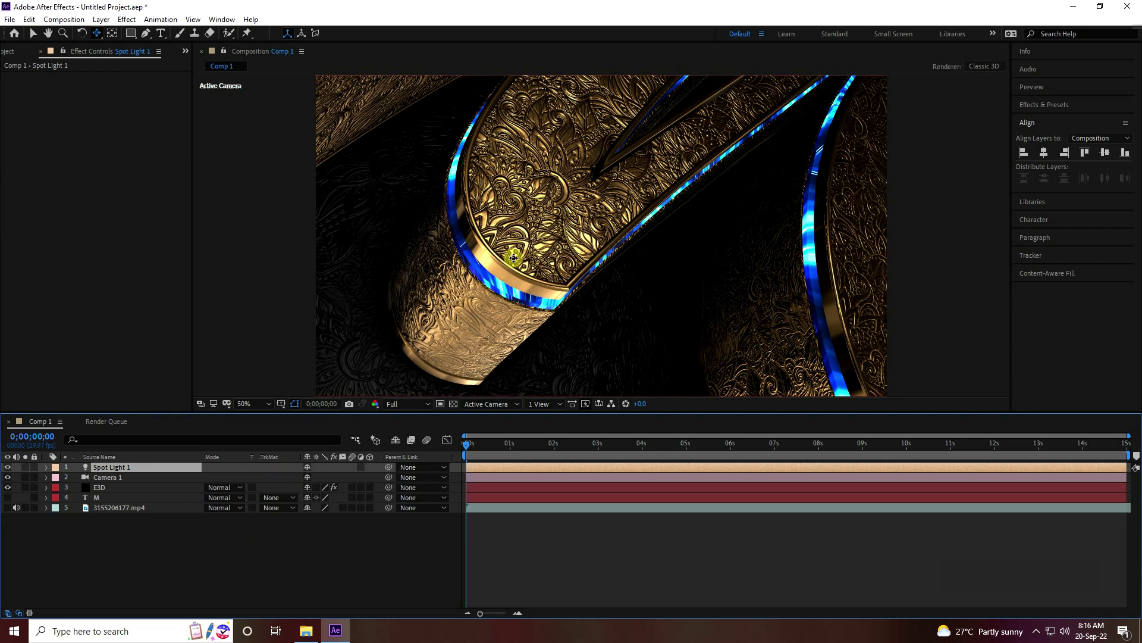
left_click(212, 546)
key("Tab")
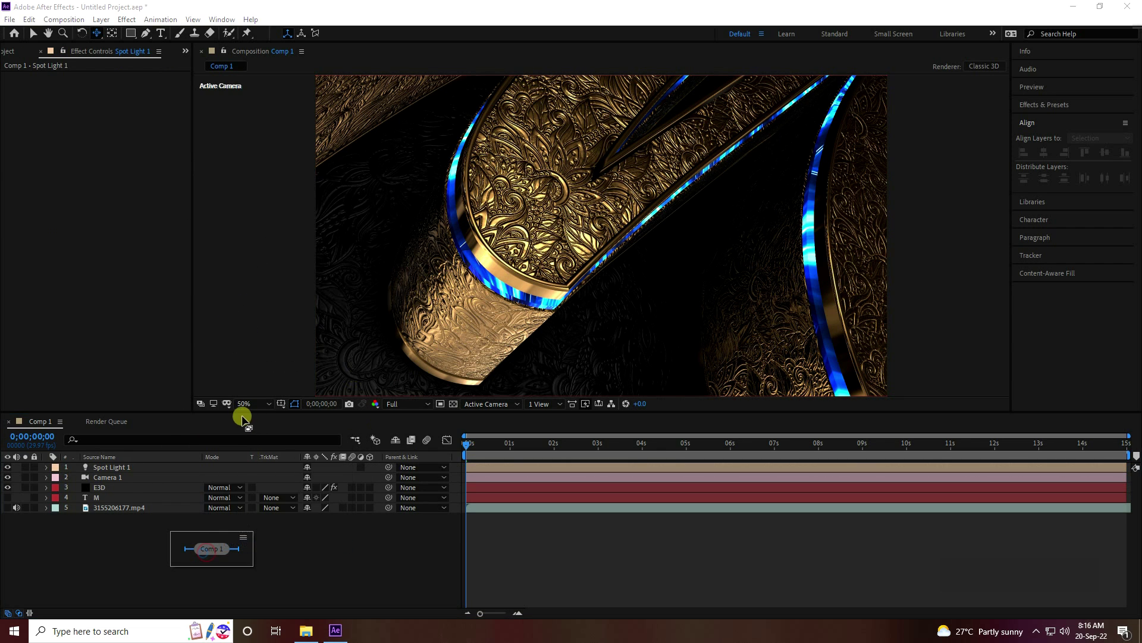
left_click(150, 544)
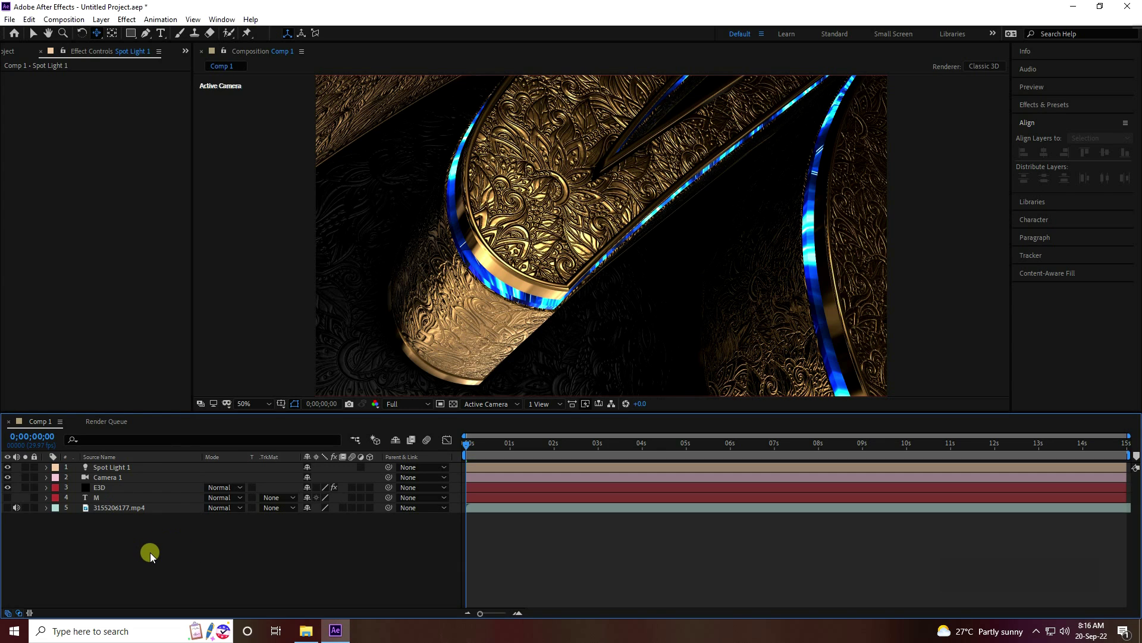
Step: Create a new adjustment layer directly above the E3D layer
left_click(102, 486)
key("Tab")
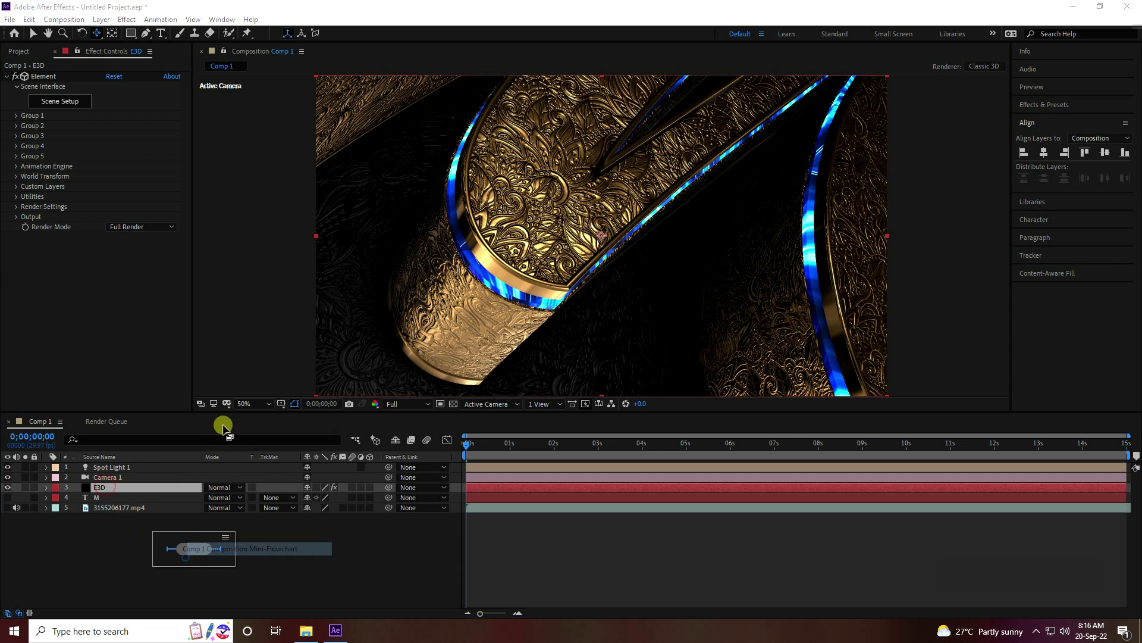
right_click(137, 535)
mouse_move(184, 400)
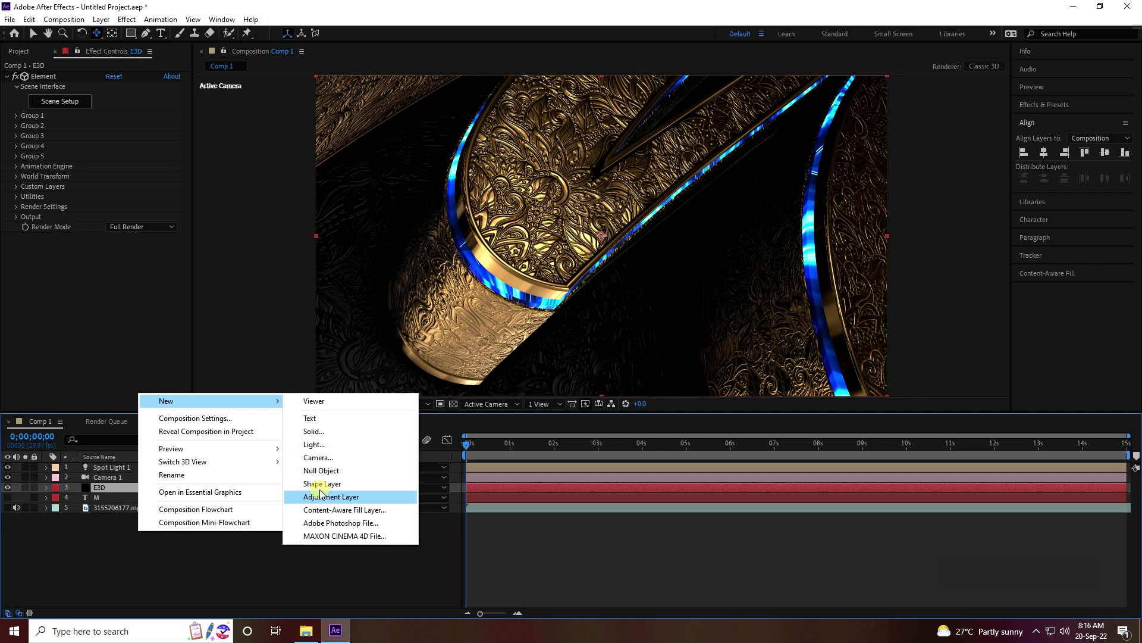
left_click(355, 496)
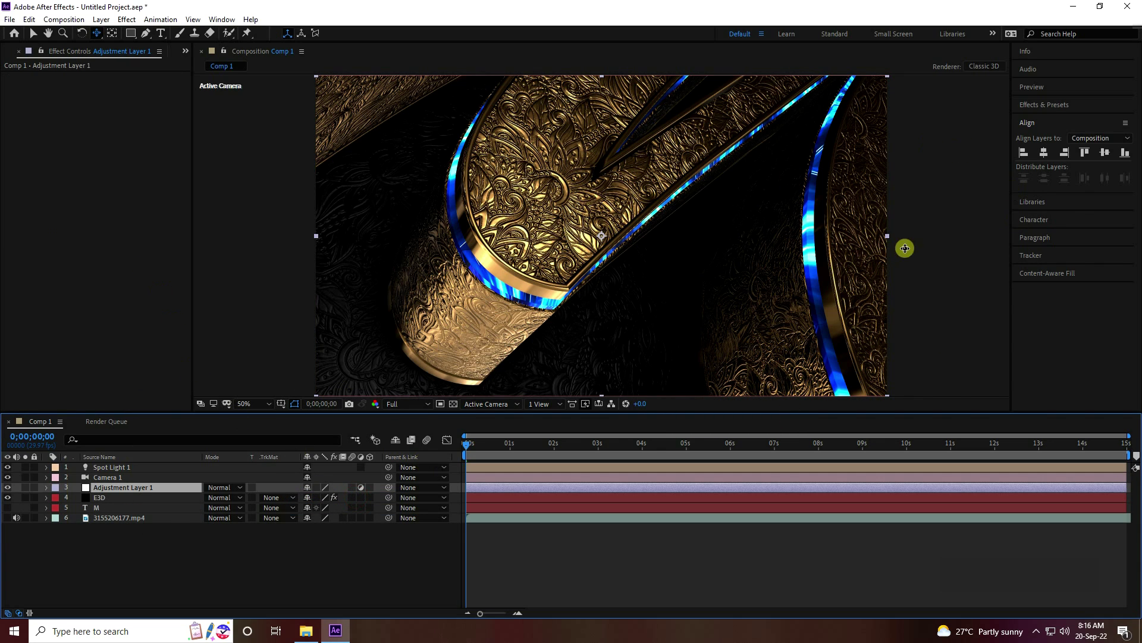
Step: Apply the Stylize Glow effect to the adjustment layer with Glow Threshold 100% and Glow Radius 300
left_click(1034, 104)
left_click(1047, 123)
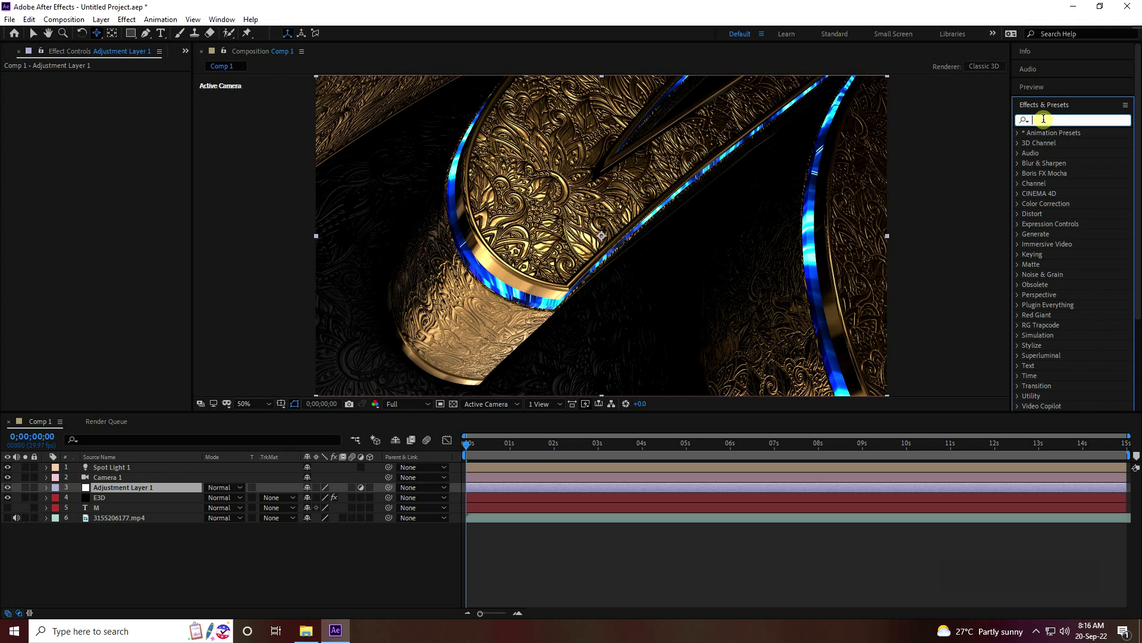
type("glow")
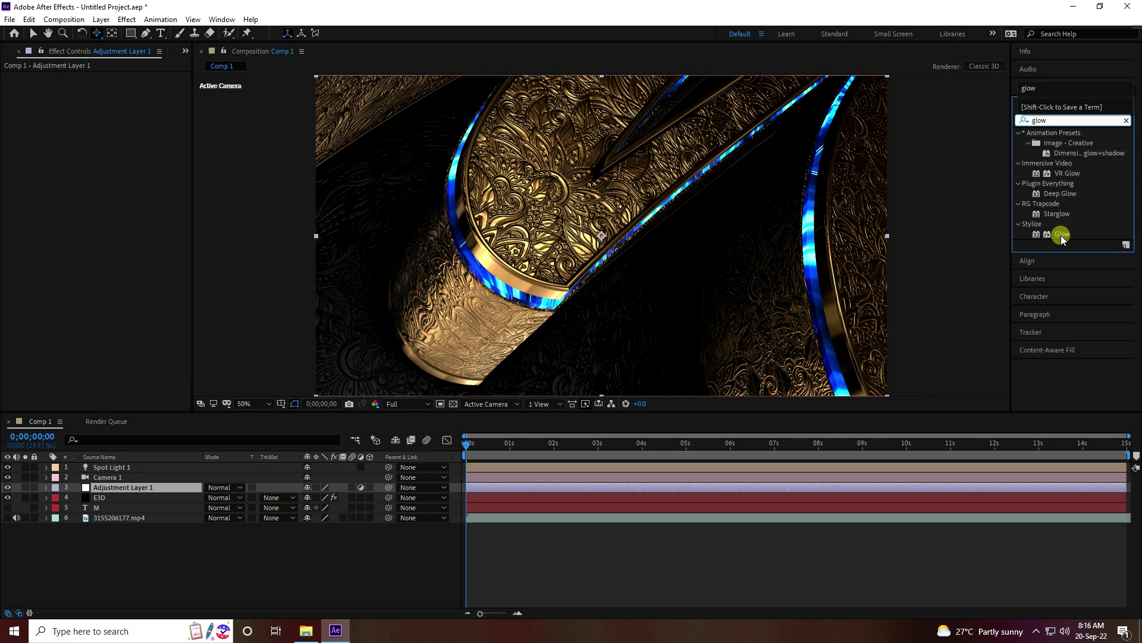
left_click_drag(1062, 234, 130, 232)
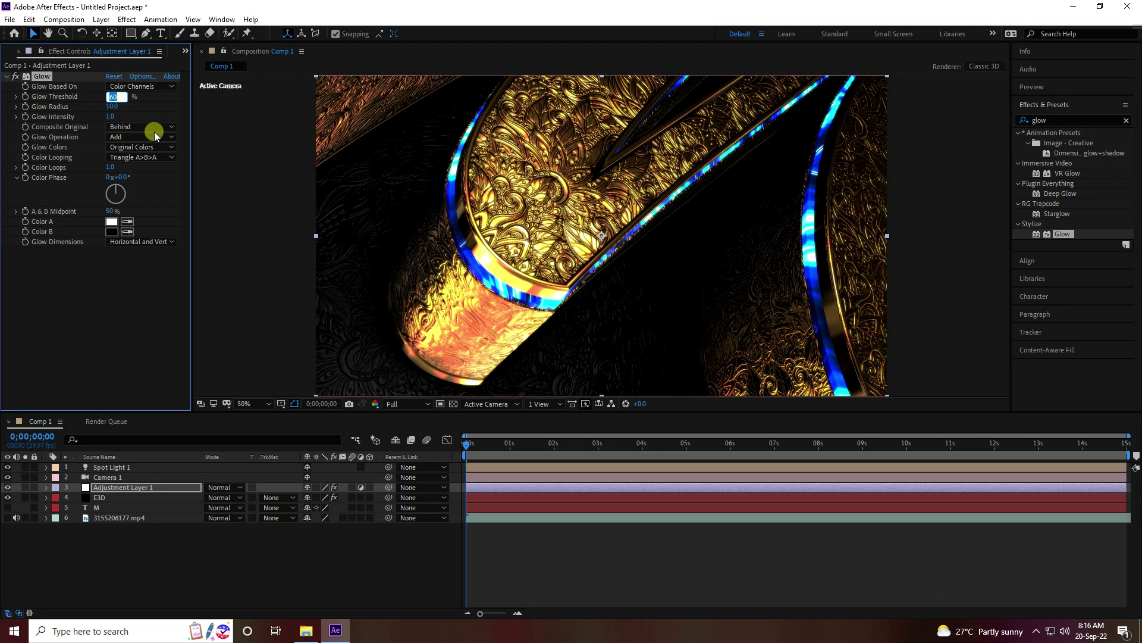
type("100")
key("Return")
left_click(114, 107)
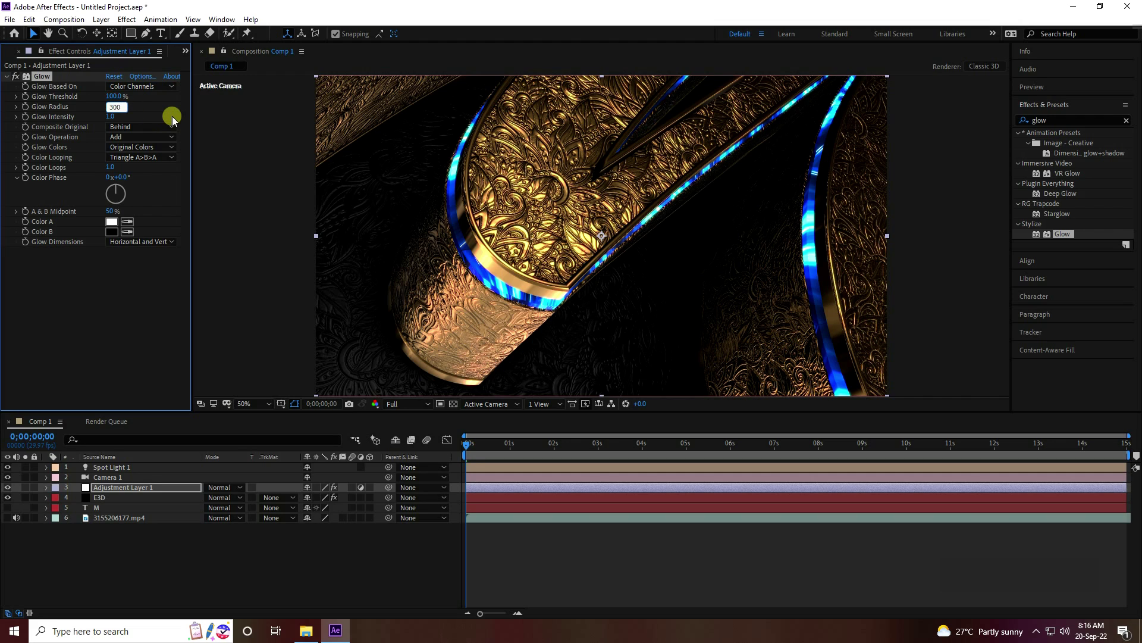
type("300")
key("Return")
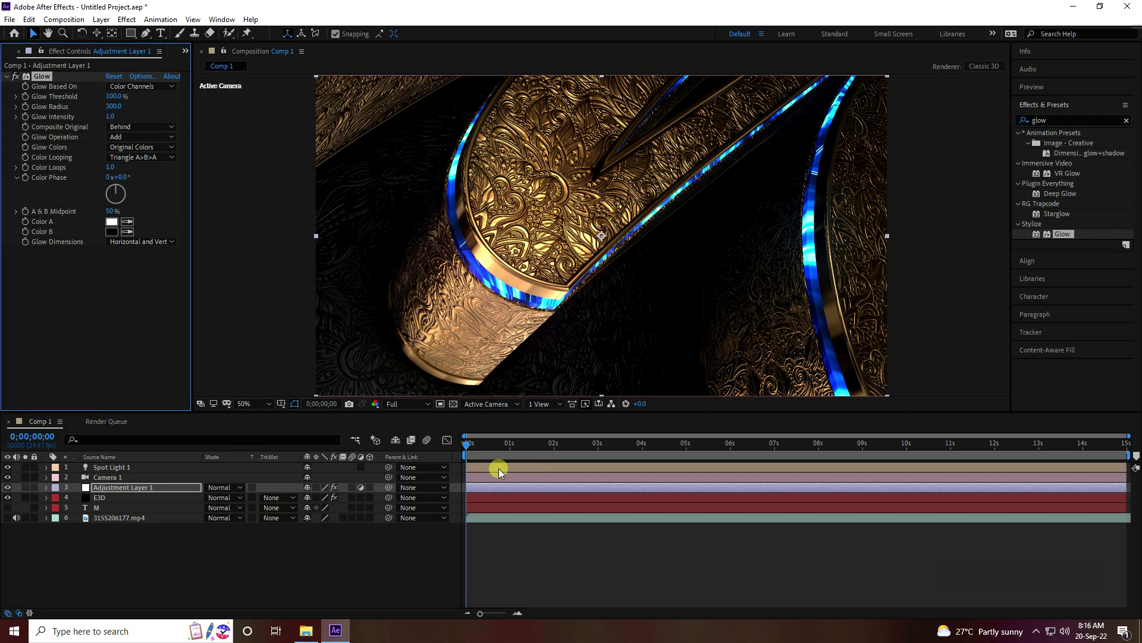
Step: Preview the glow briefly and move Adjustment Layer 1 to the top of the layer stack
key("space")
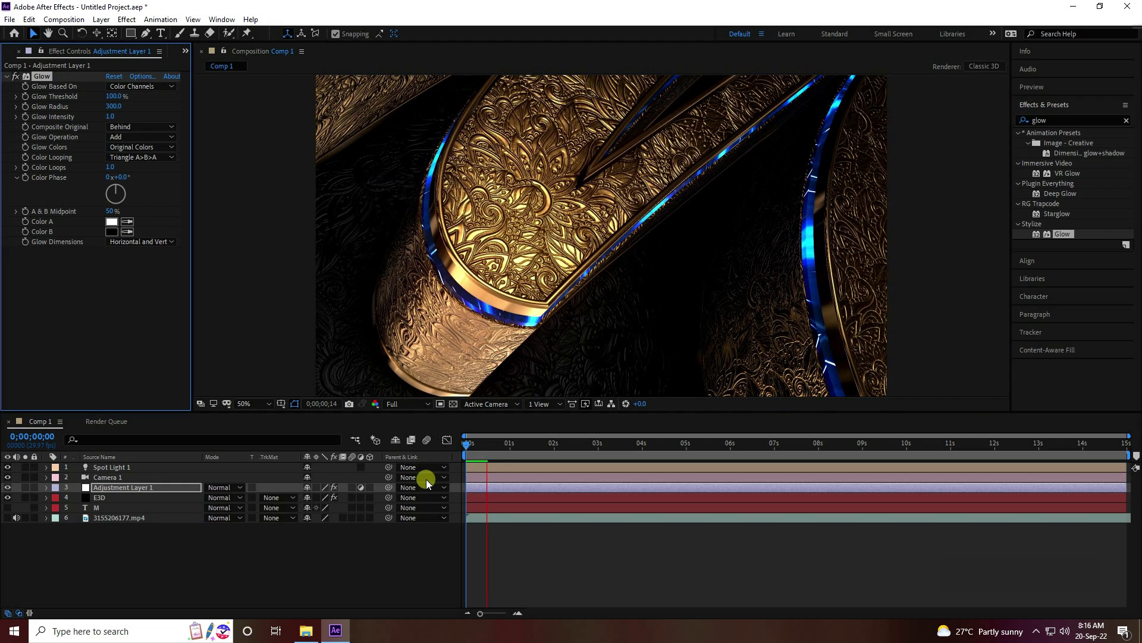
left_click(352, 487)
left_click(120, 488)
left_click_drag(115, 489, 114, 466)
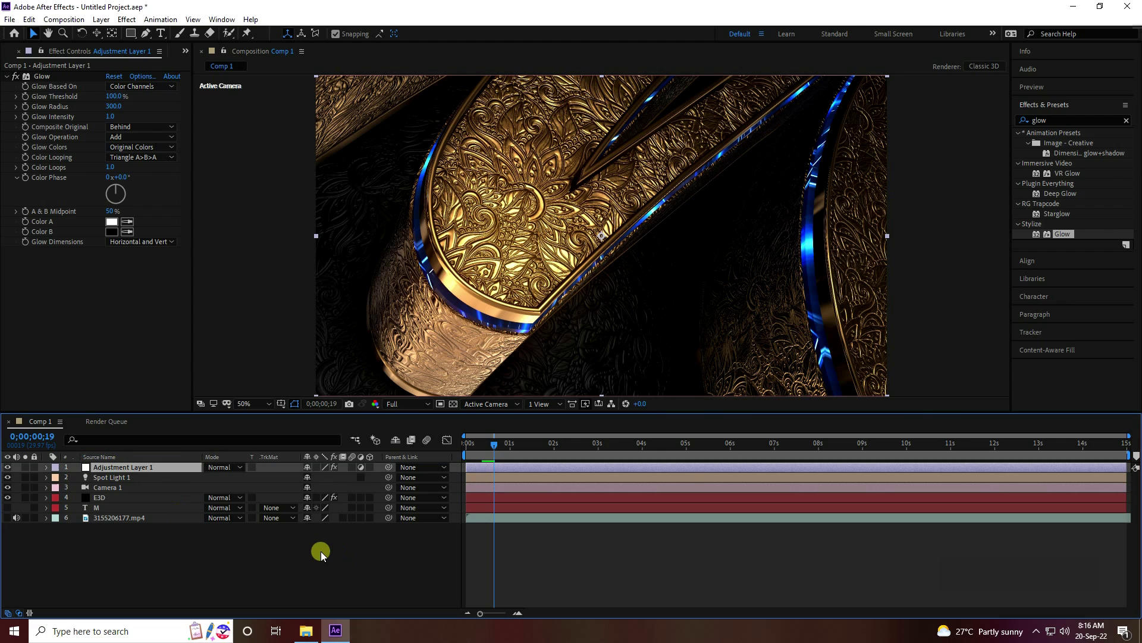
Step: Set the Physical Environment exposure of the E3D layer's Element effect to 1.20
left_click(100, 499)
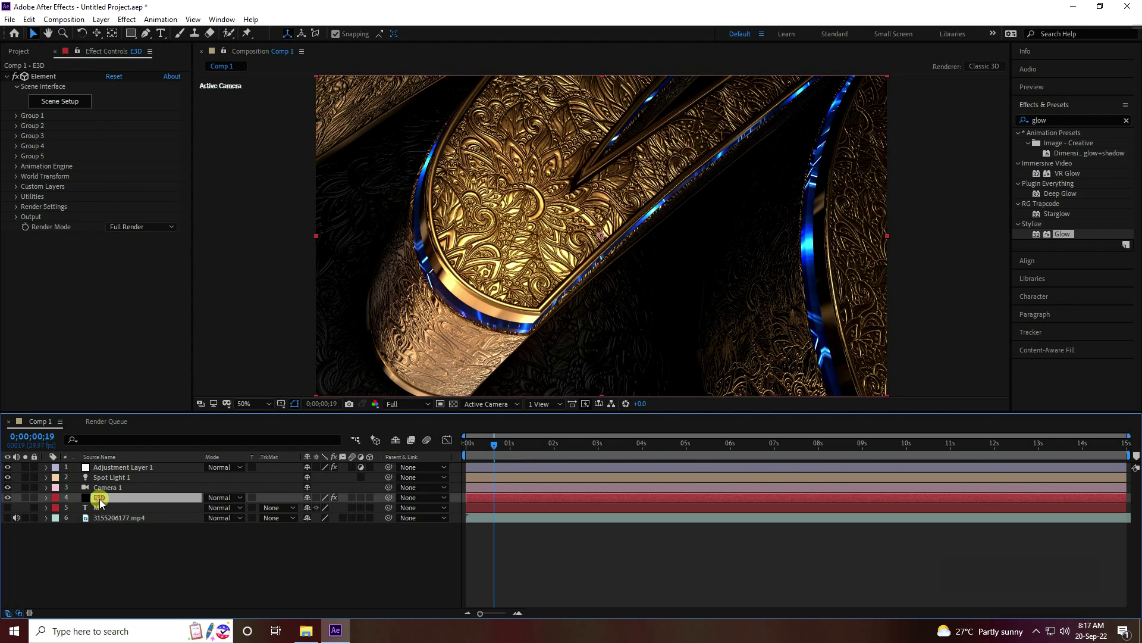
left_click(18, 206)
left_click(26, 217)
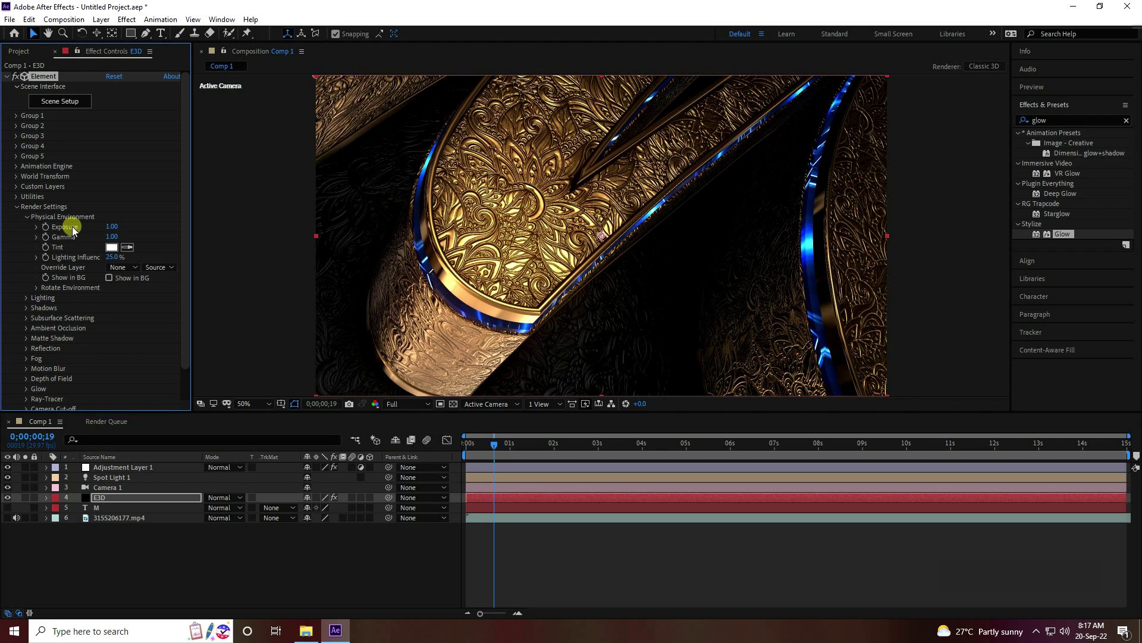
left_click(112, 227)
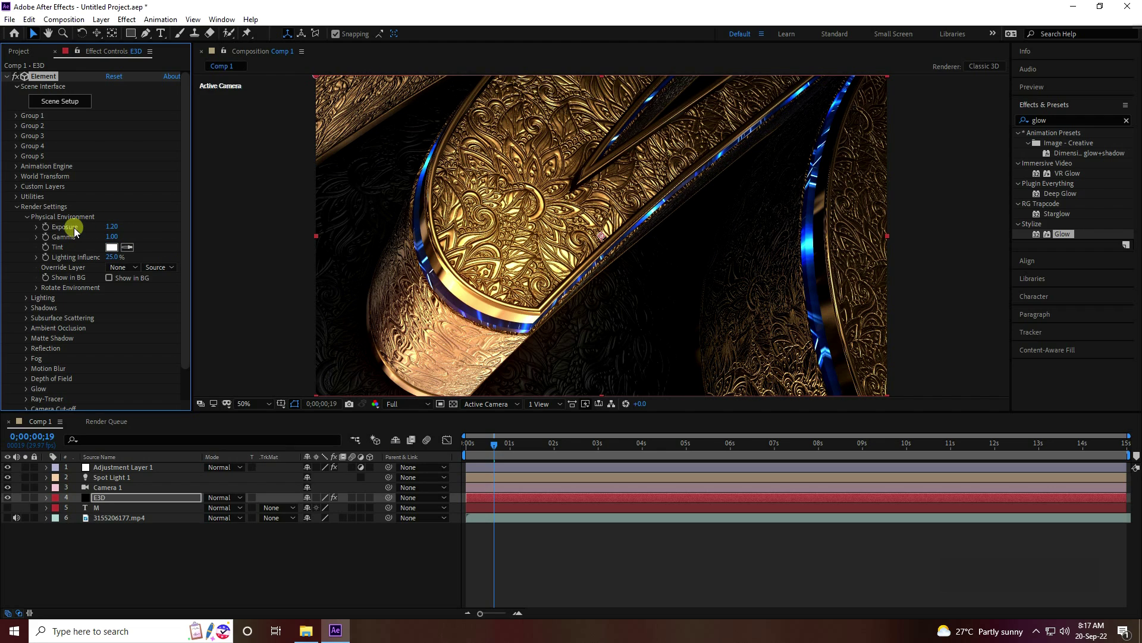
left_click(25, 217)
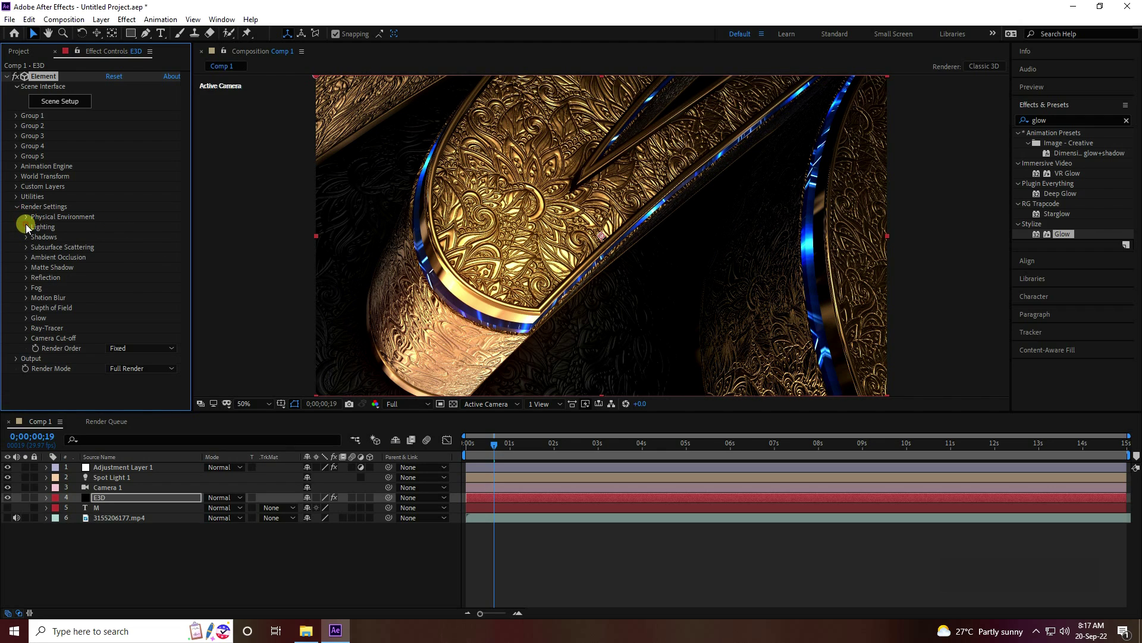
Step: Add the Aqua lighting preset in the E3D layer's Element render settings
left_click(27, 227)
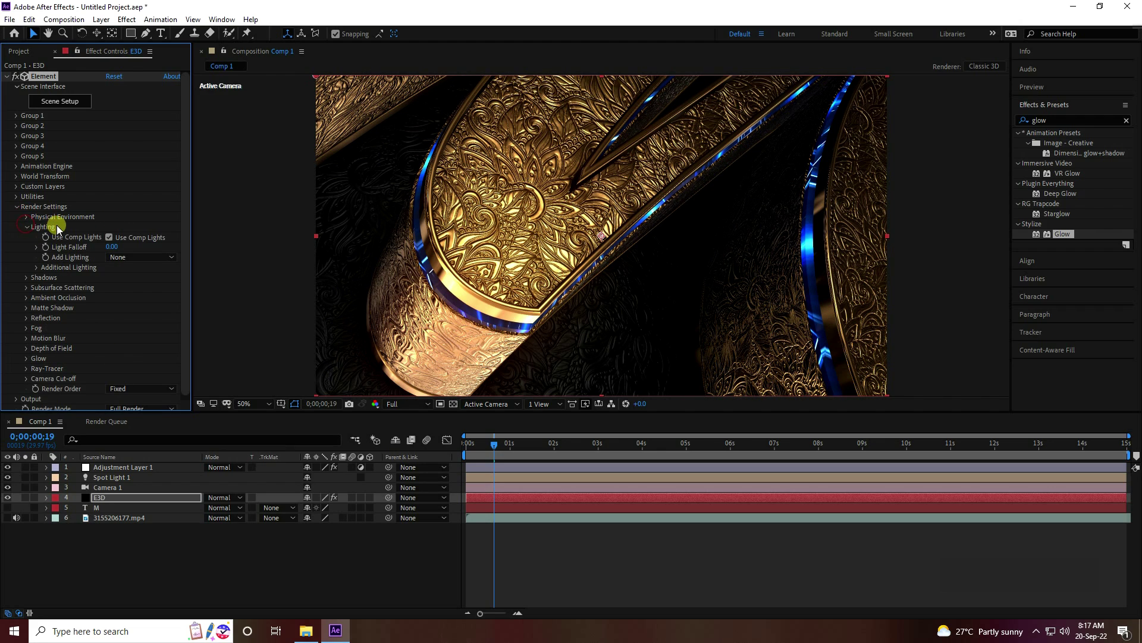
left_click(134, 257)
left_click(152, 452)
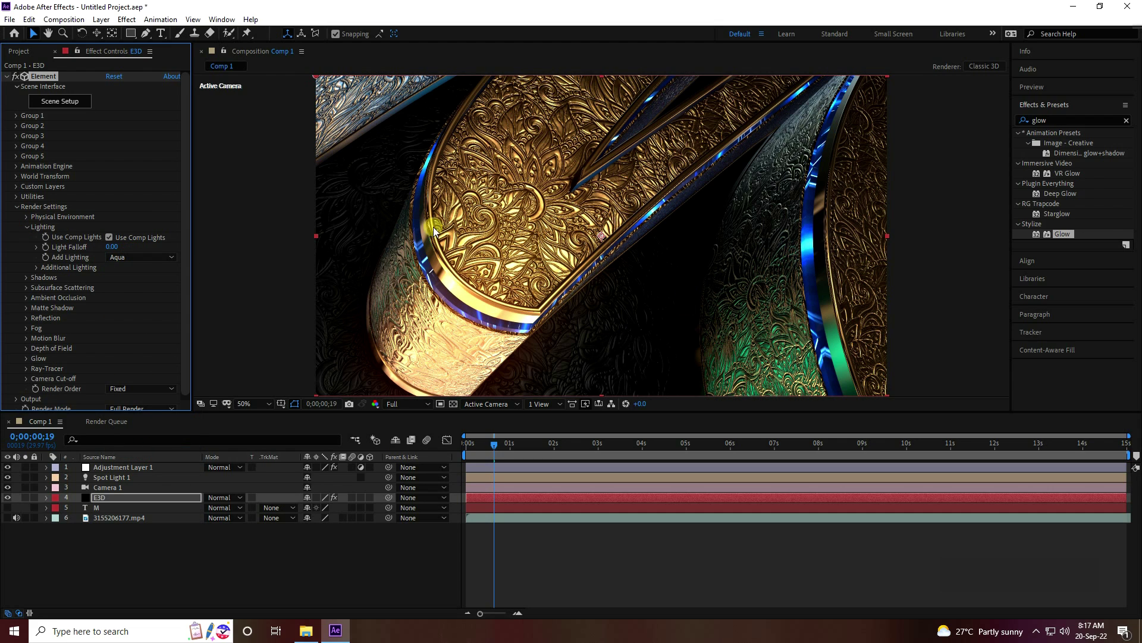
left_click(28, 227)
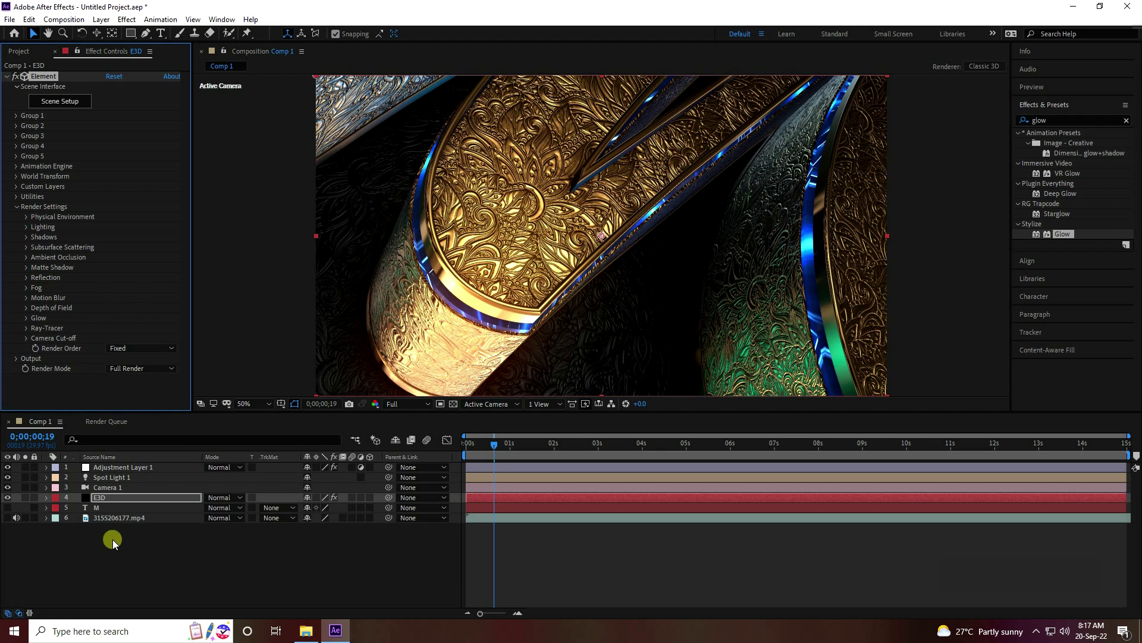
left_click(100, 500)
left_click(16, 207)
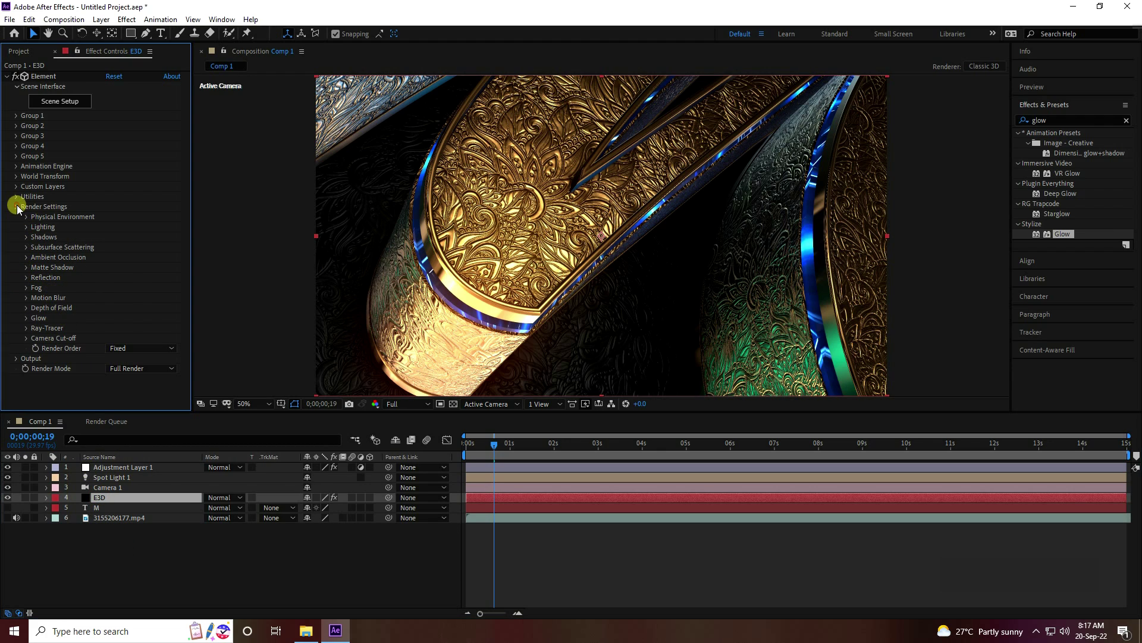
Step: Apply the Curves effect to the E3D layer and shape the RGB curve, raising the upper midtones and holding the shadows near the diagonal
left_click(1126, 121)
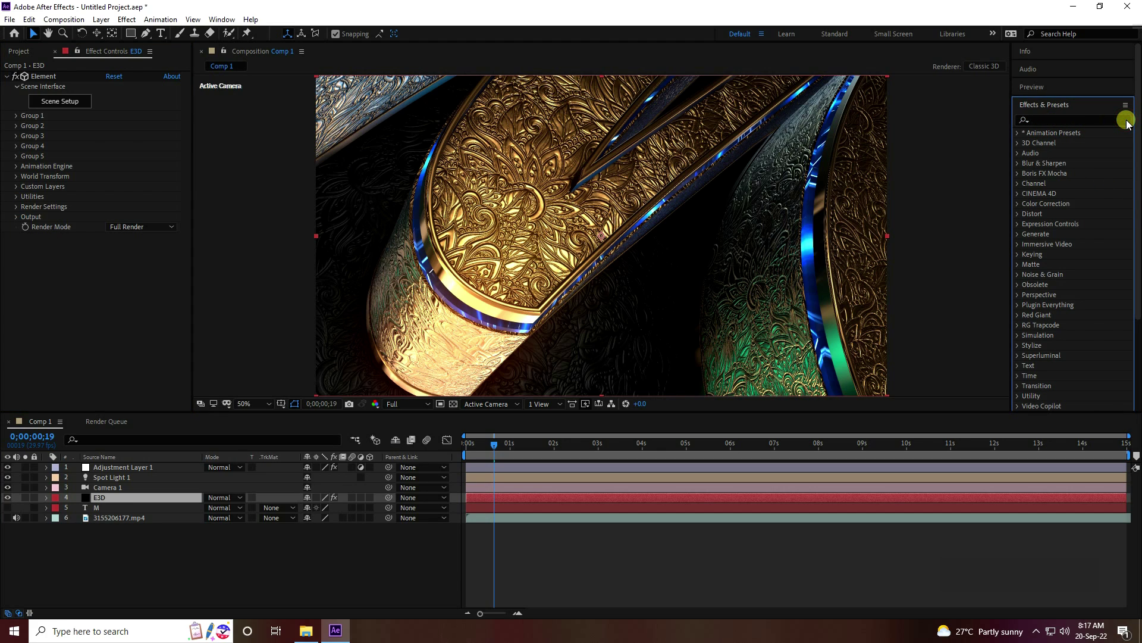
left_click(1087, 119)
type("c")
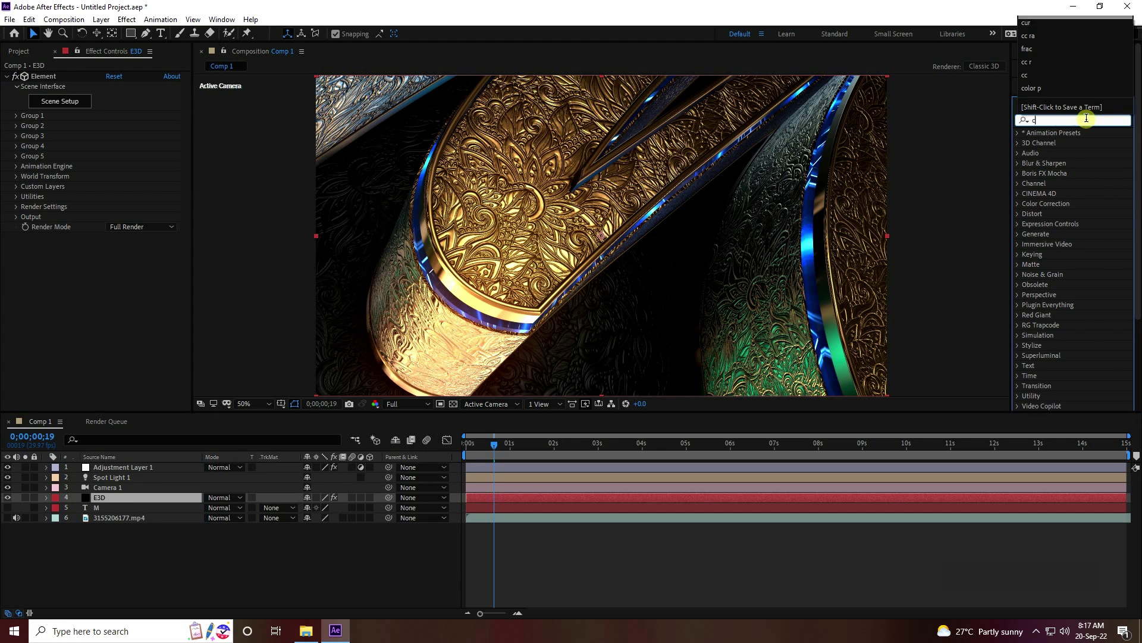
type("ur")
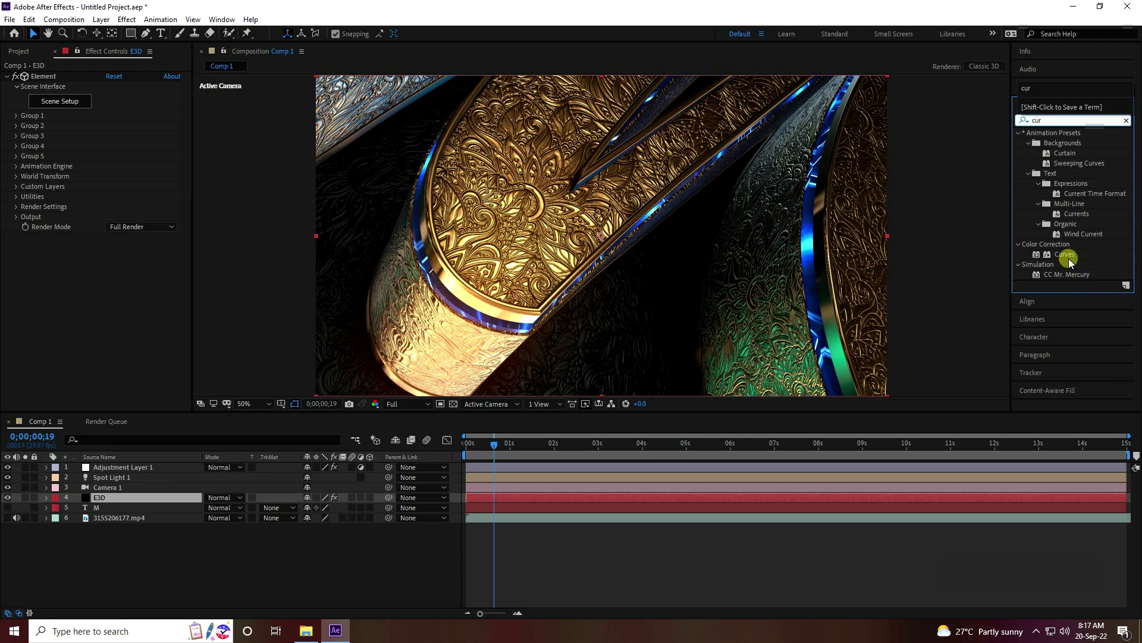
left_click_drag(1065, 254, 113, 265)
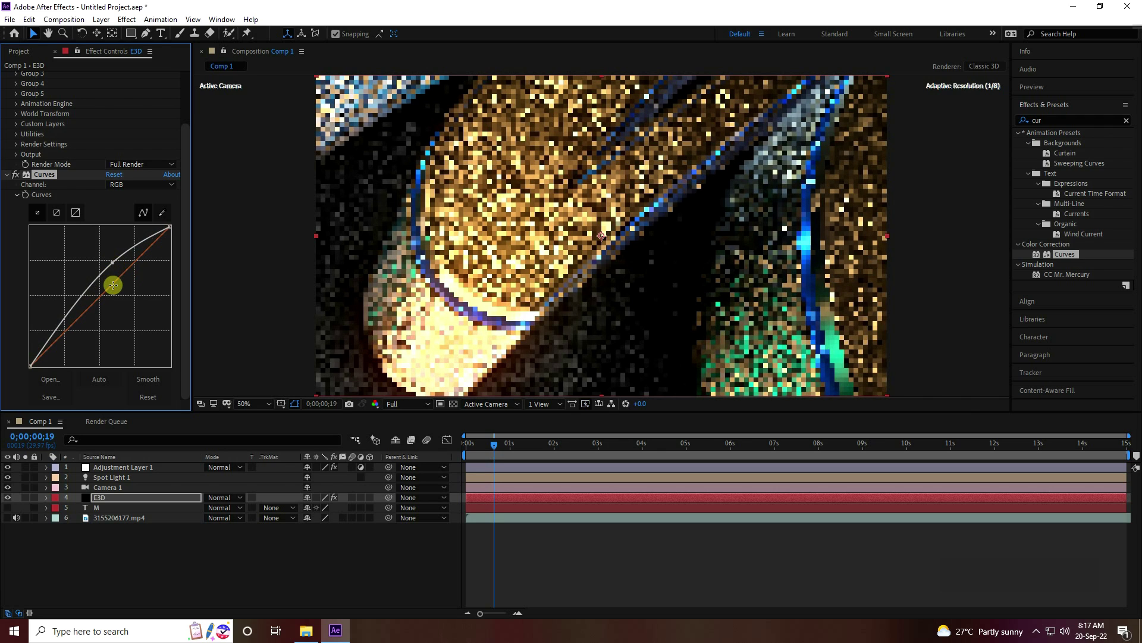
left_click_drag(56, 323, 72, 322)
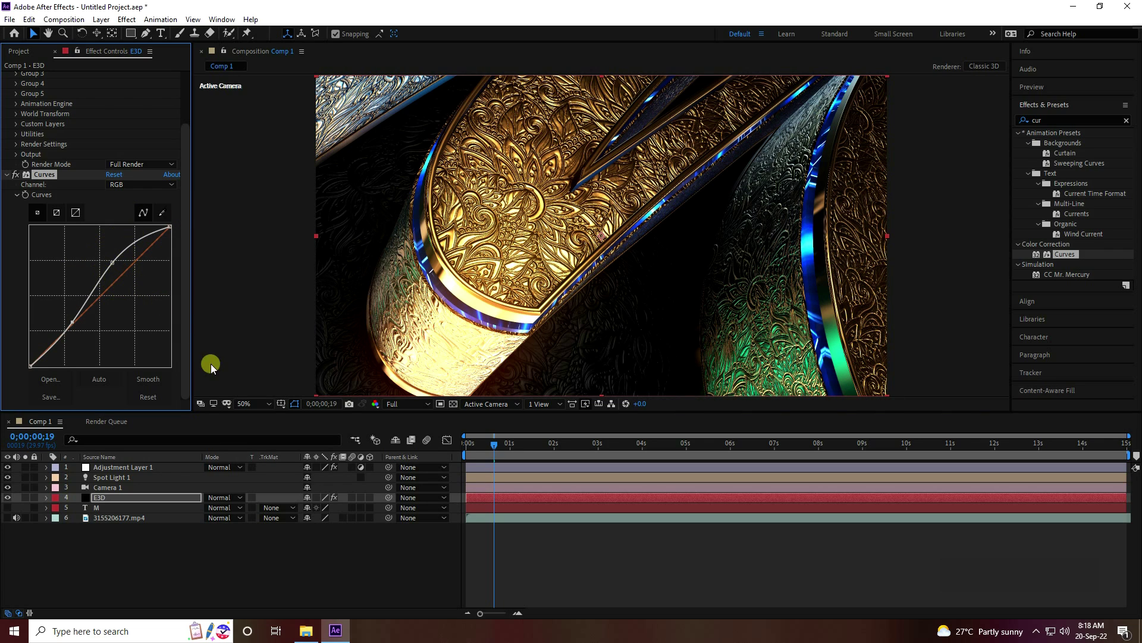
Step: Preview the color-corrected animation from the first frame and again from about 11 seconds, checking the look of the letter
left_click_drag(492, 444, 415, 444)
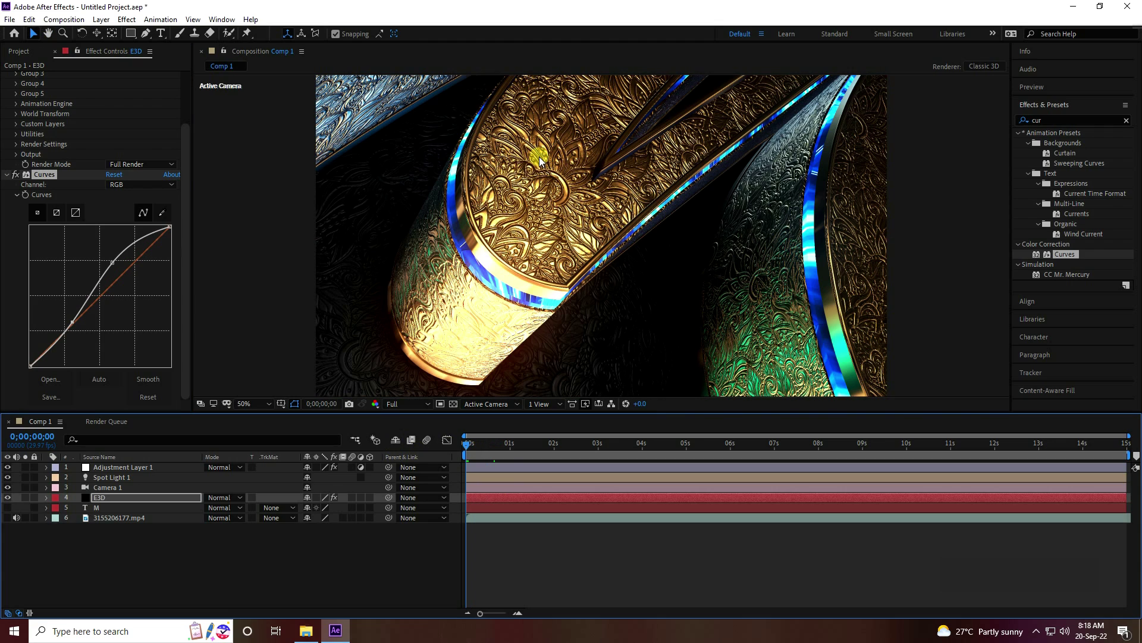
key("space")
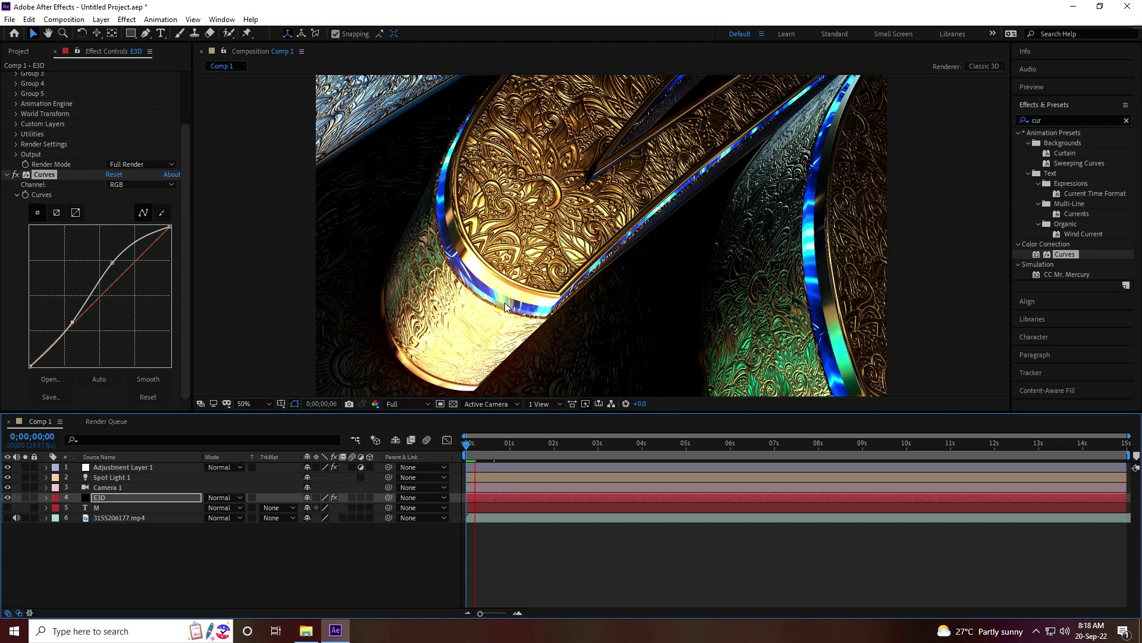
left_click(948, 443)
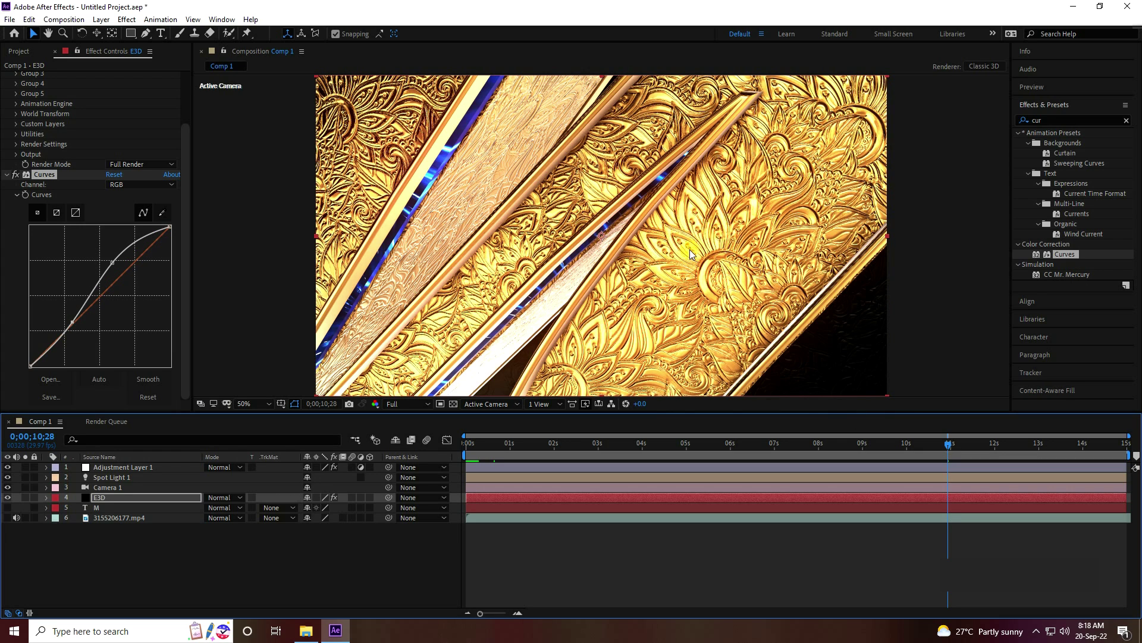
left_click(708, 376)
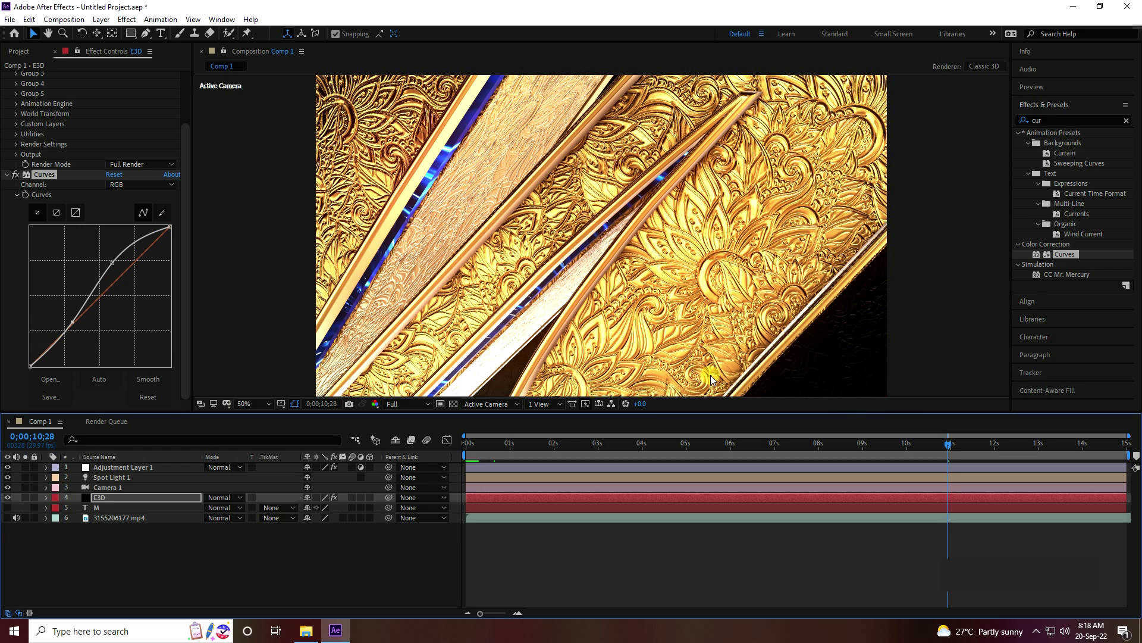
key("space")
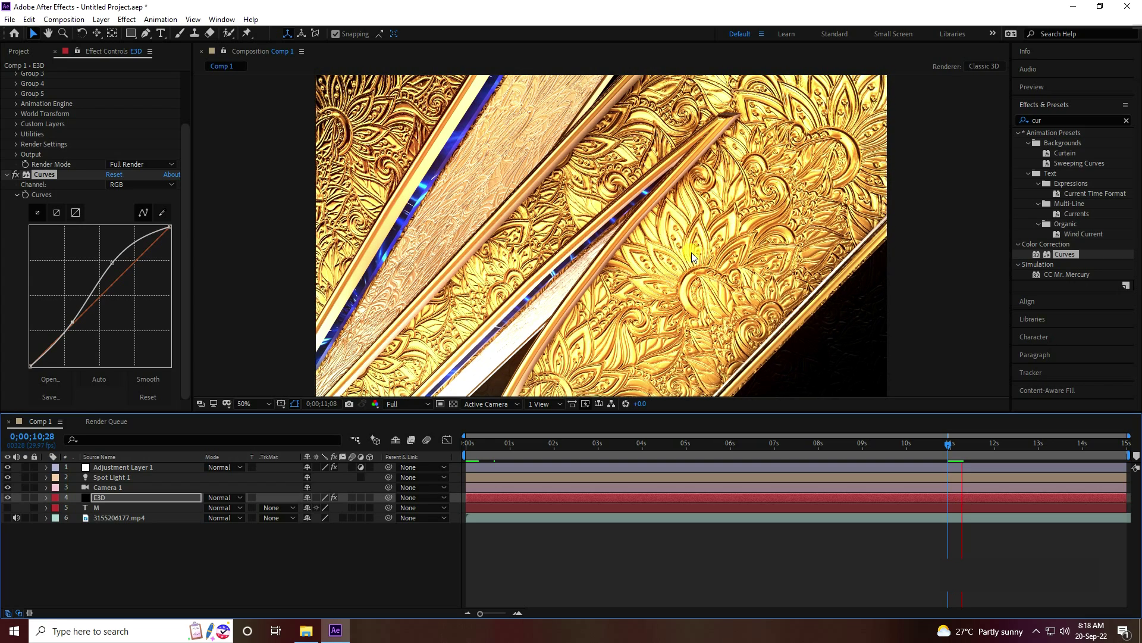
key("space")
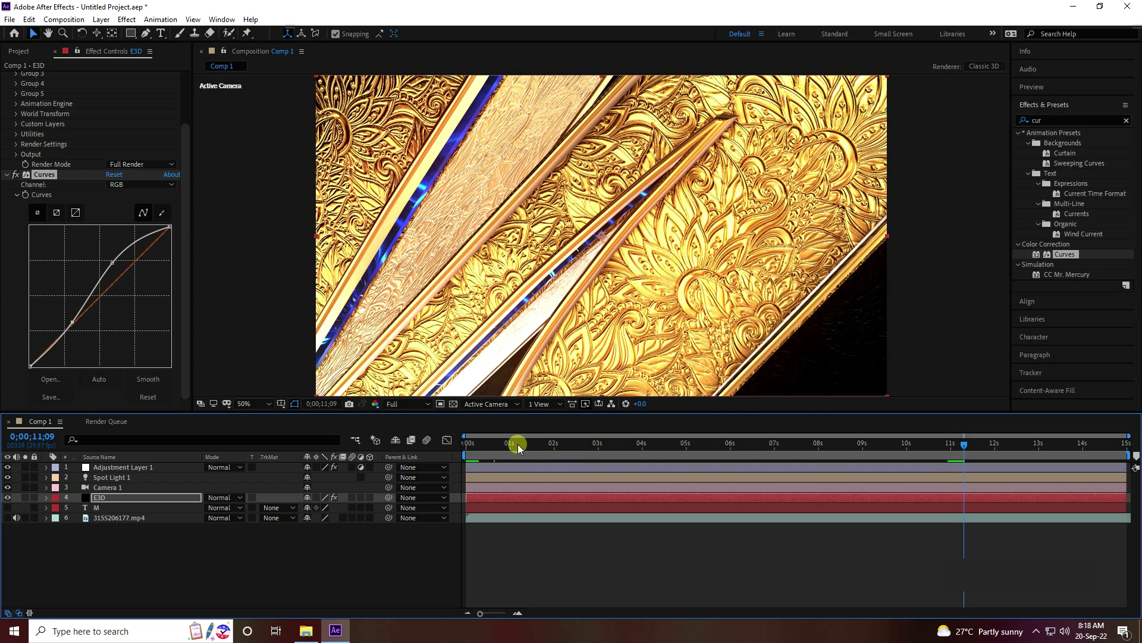
left_click(467, 444)
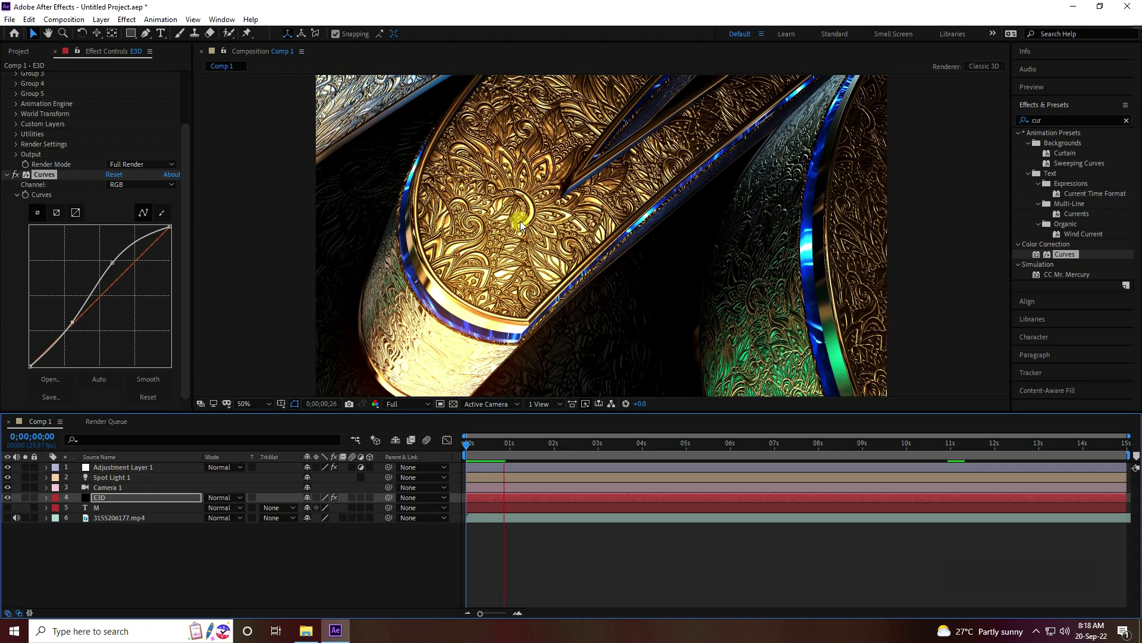
Step: Duplicate the E3D layer and rename the upper copy E3D GLOW
left_click(103, 499)
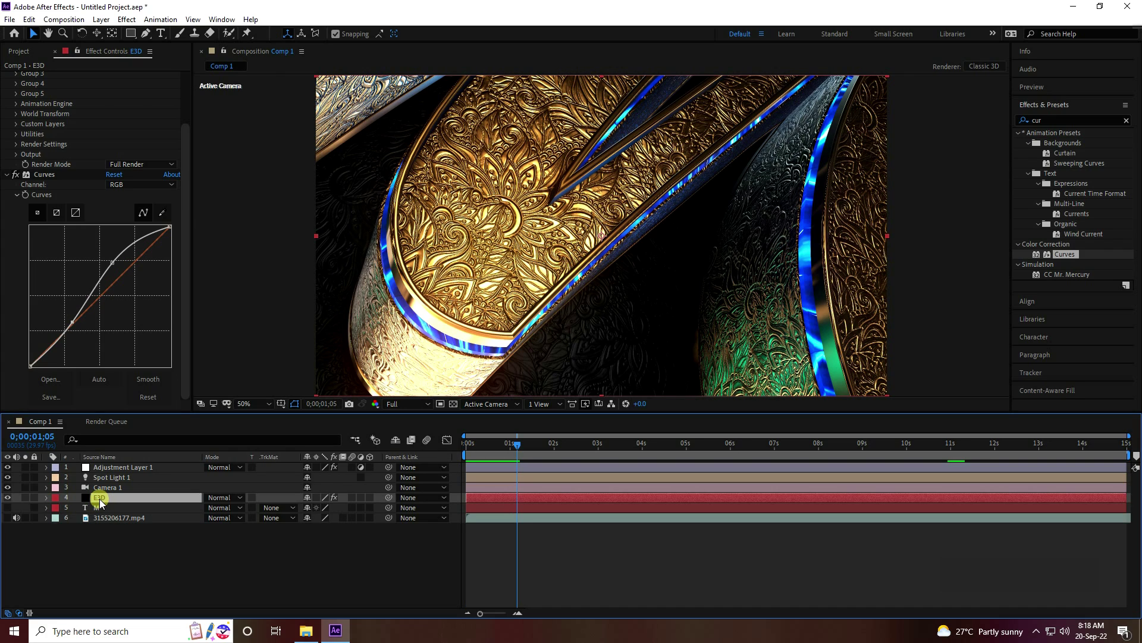
key("ctrl+d")
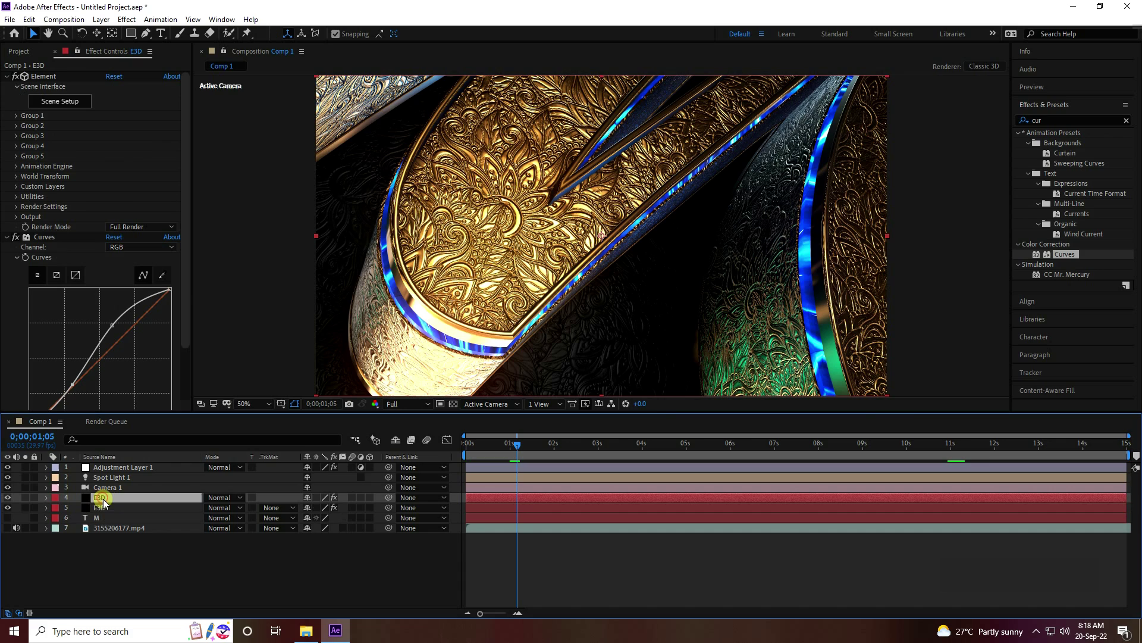
right_click(108, 498)
left_click(136, 493)
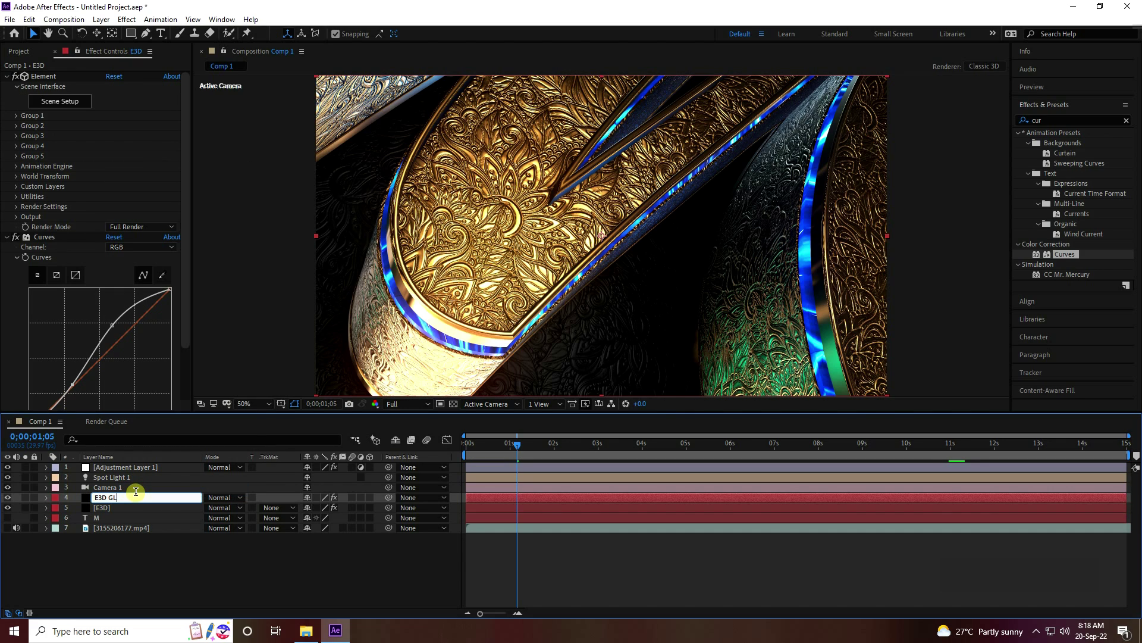
type("E3D GLOW")
left_click(144, 570)
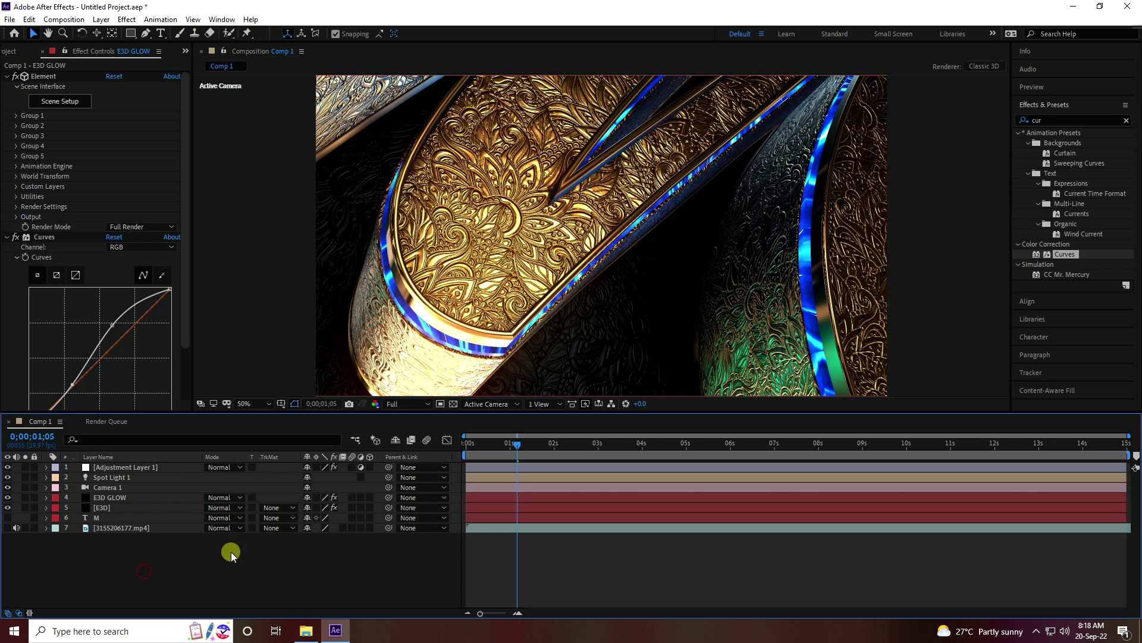
Step: Apply the Stylize Glow effect to the E3D GLOW layer, below its collapsed Element and Curves effects
left_click(119, 499)
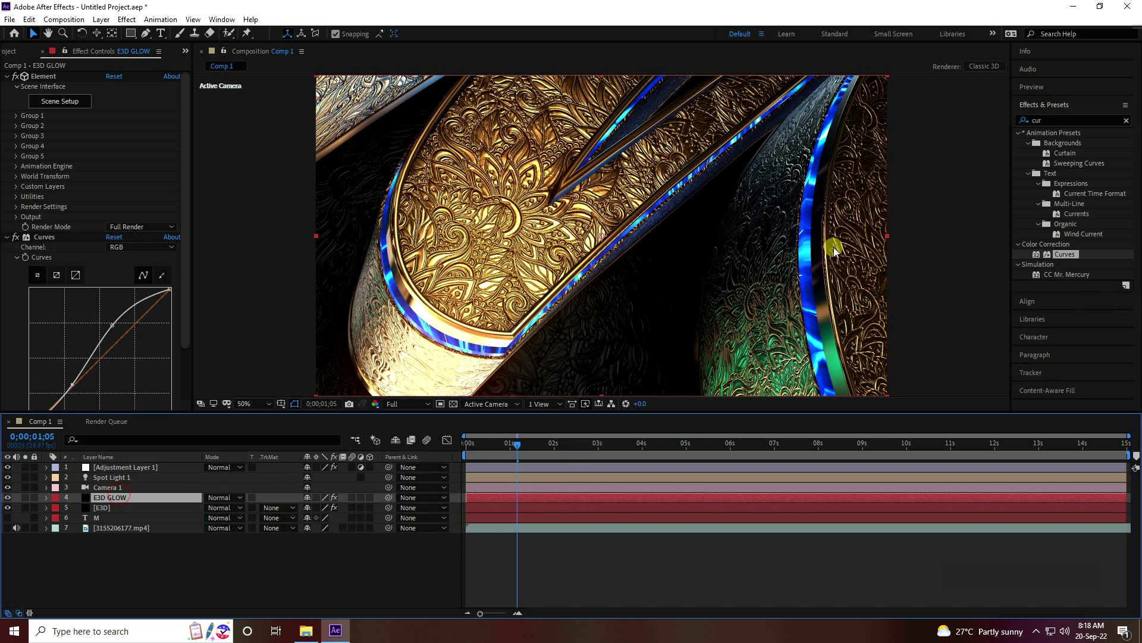
left_click(6, 77)
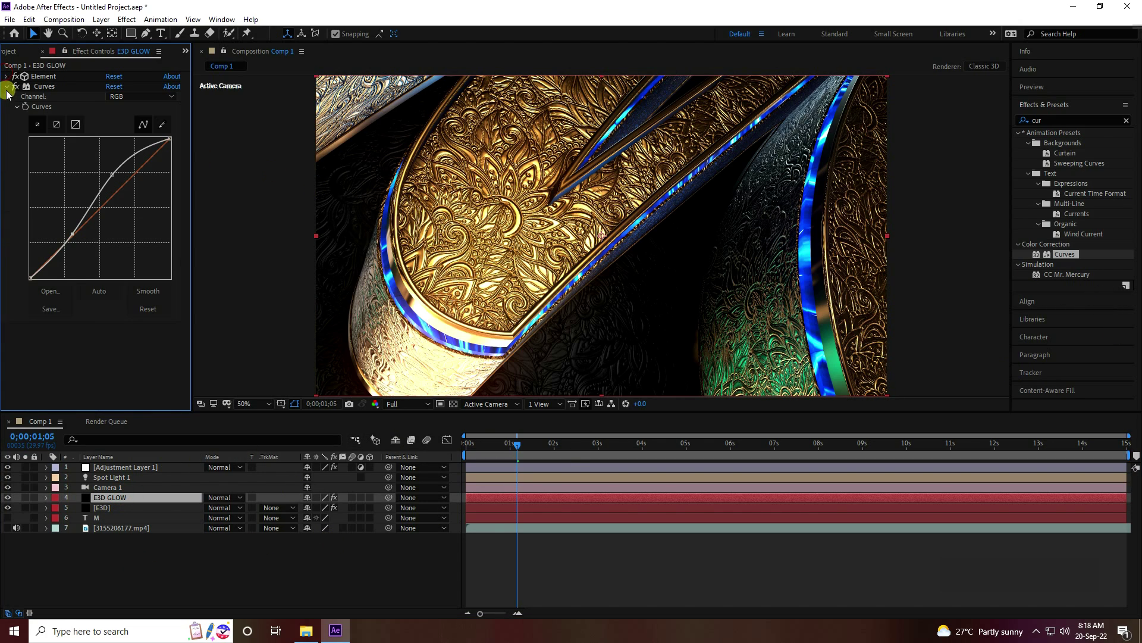
left_click(7, 86)
left_click(110, 499)
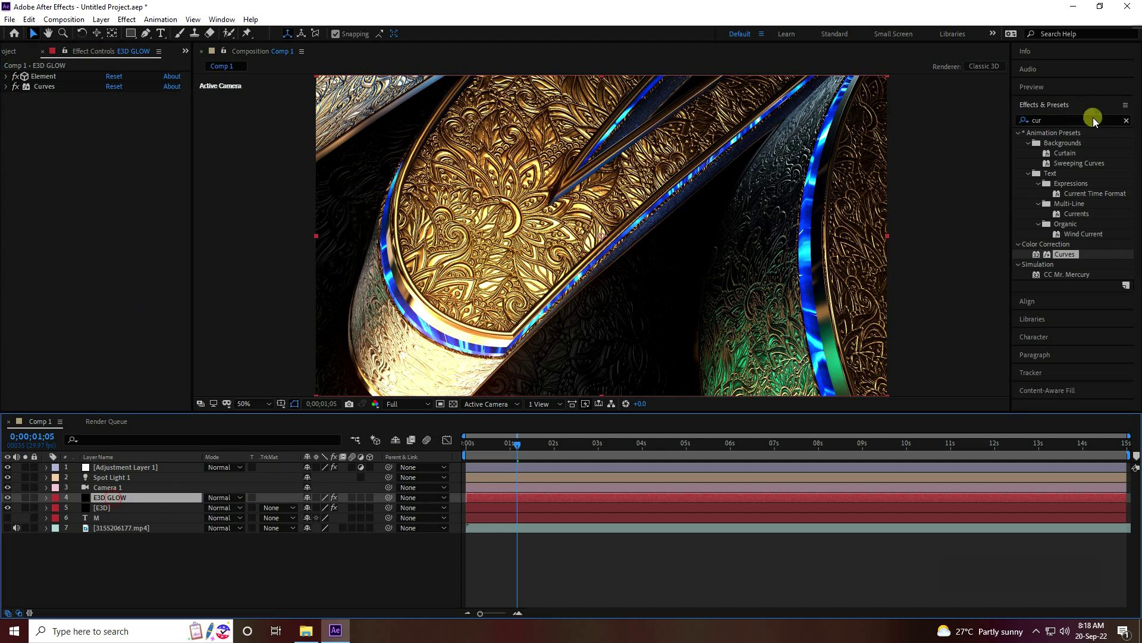
left_click(1126, 120)
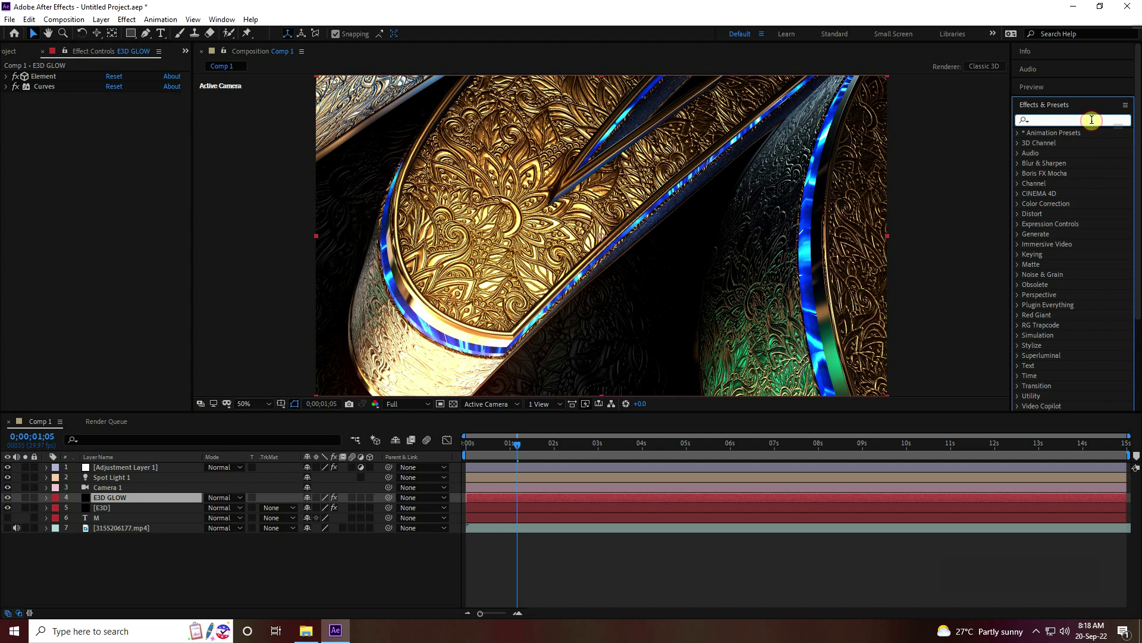
type("glow")
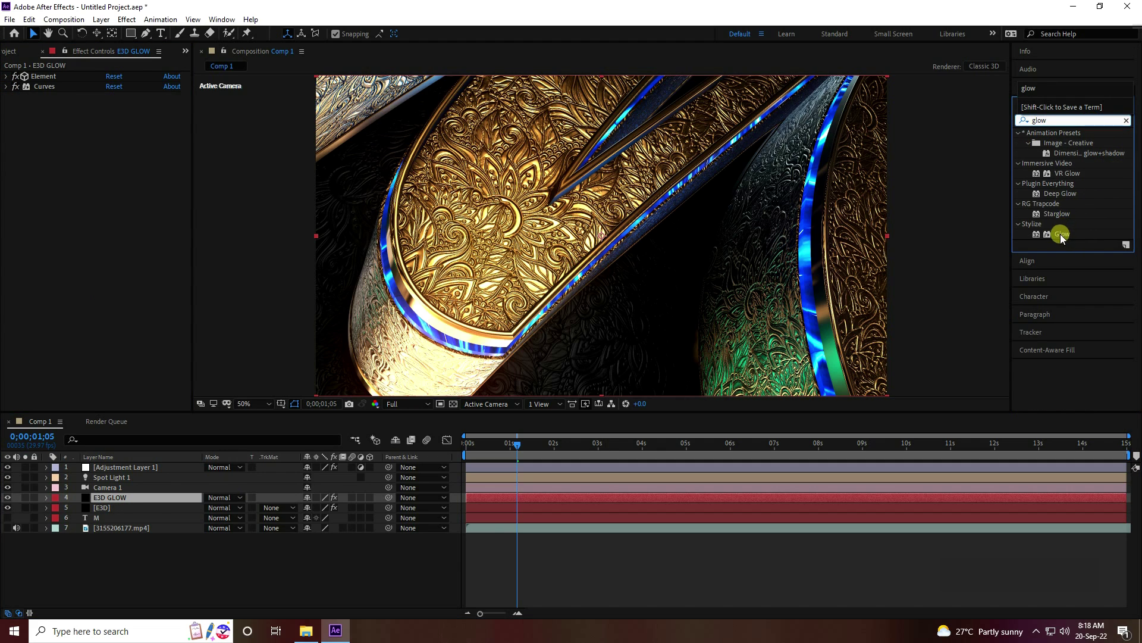
left_click_drag(1061, 235, 125, 219)
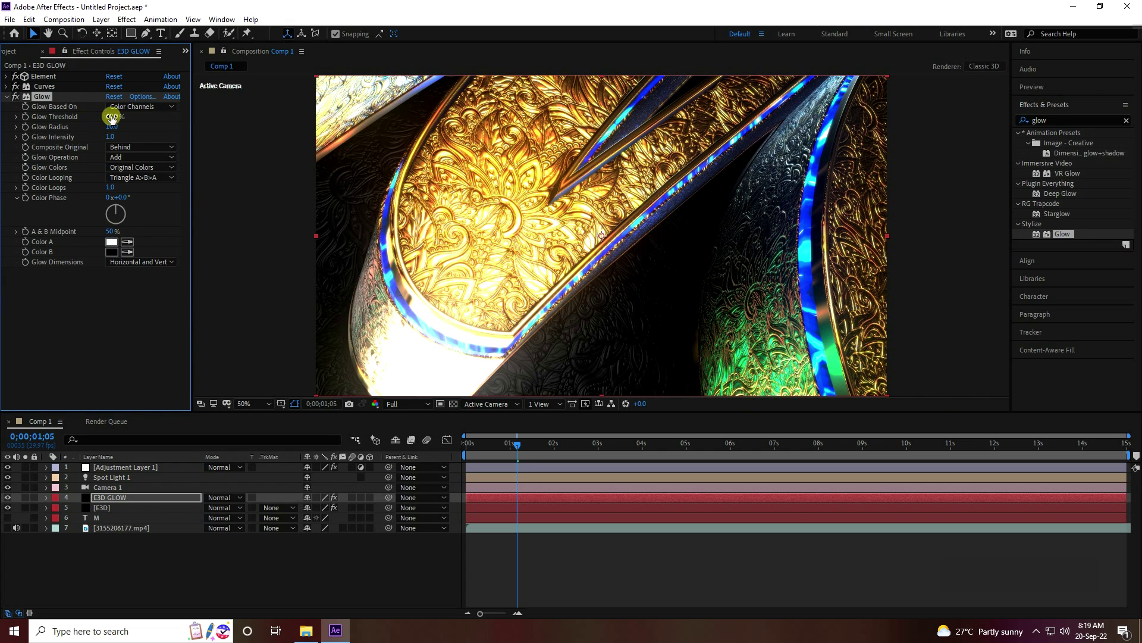
Step: Set the Element output of the E3D GLOW layer to show only the Illumination pass
left_click(112, 499)
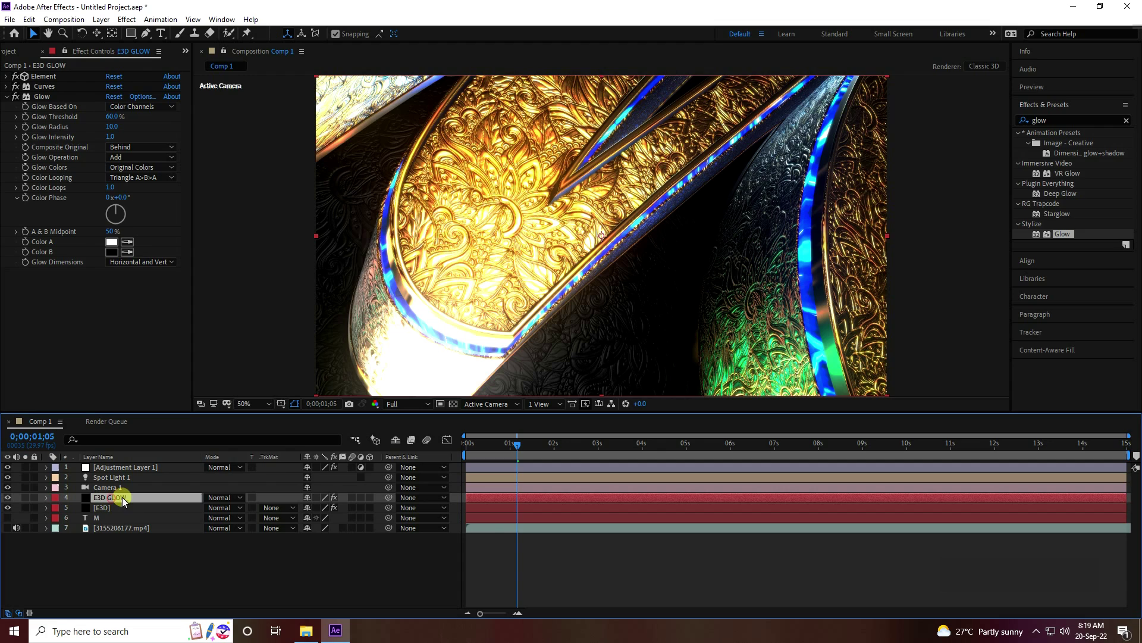
left_click(7, 76)
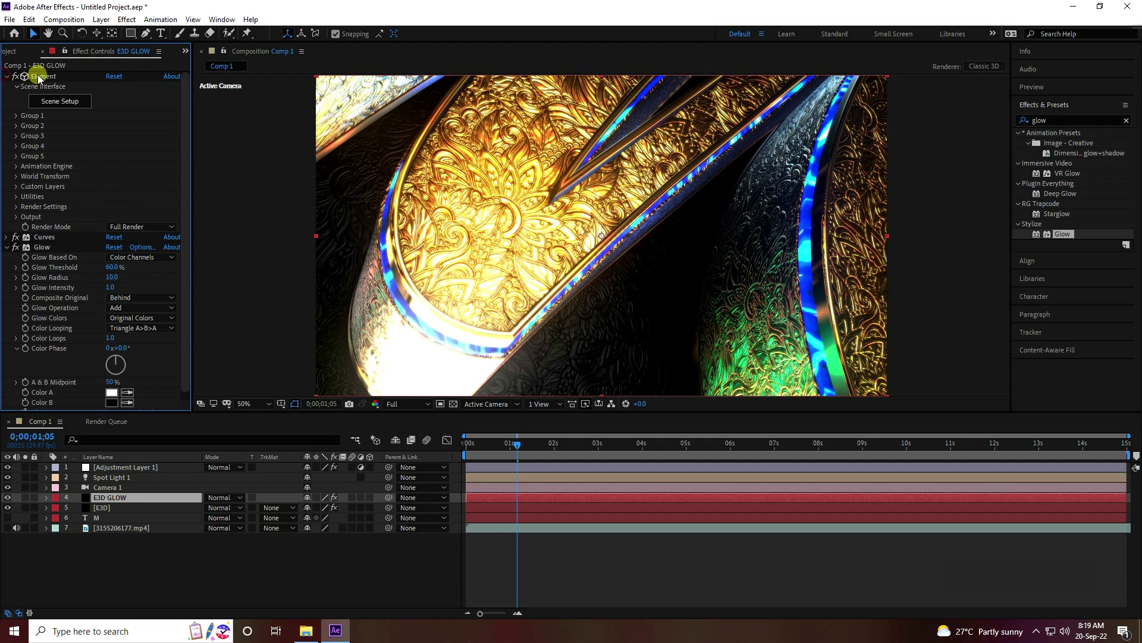
left_click(17, 217)
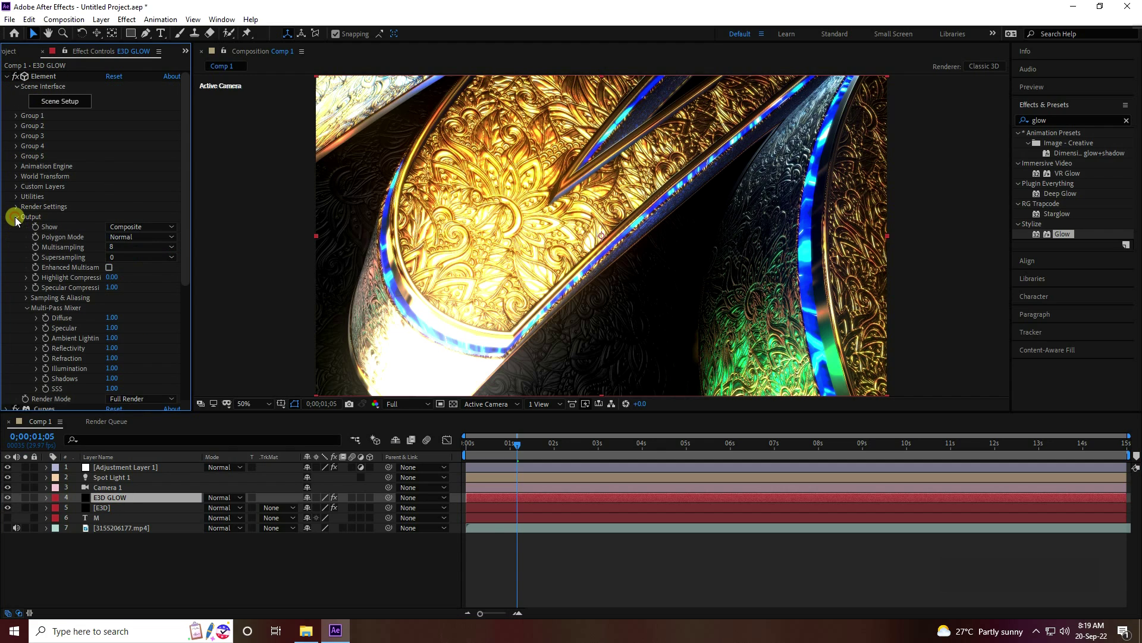
left_click(133, 226)
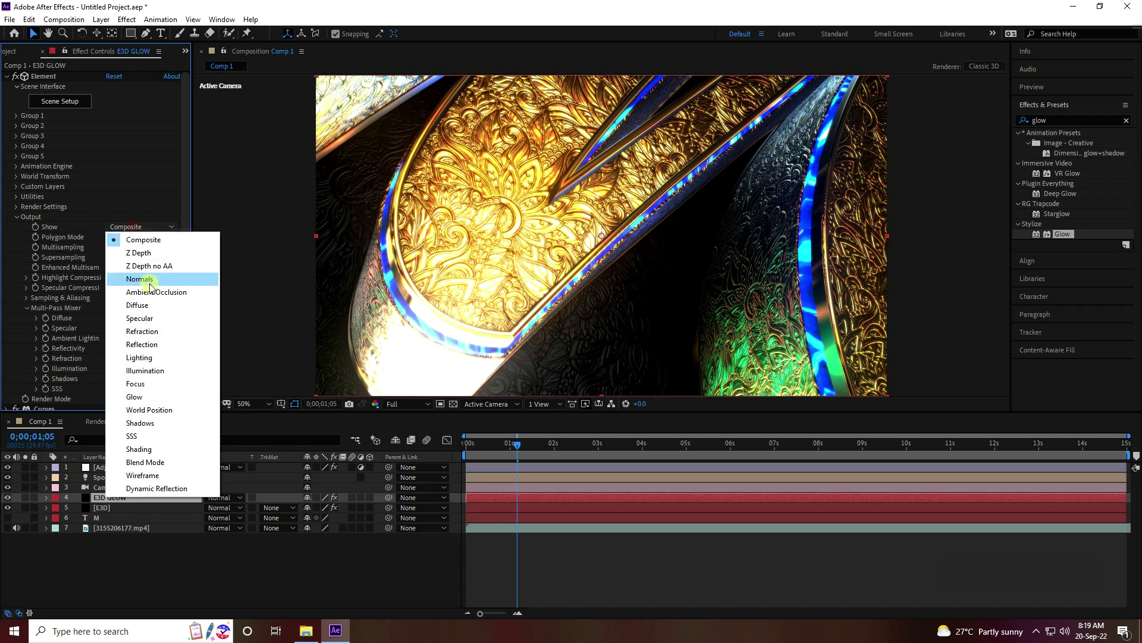
left_click(159, 370)
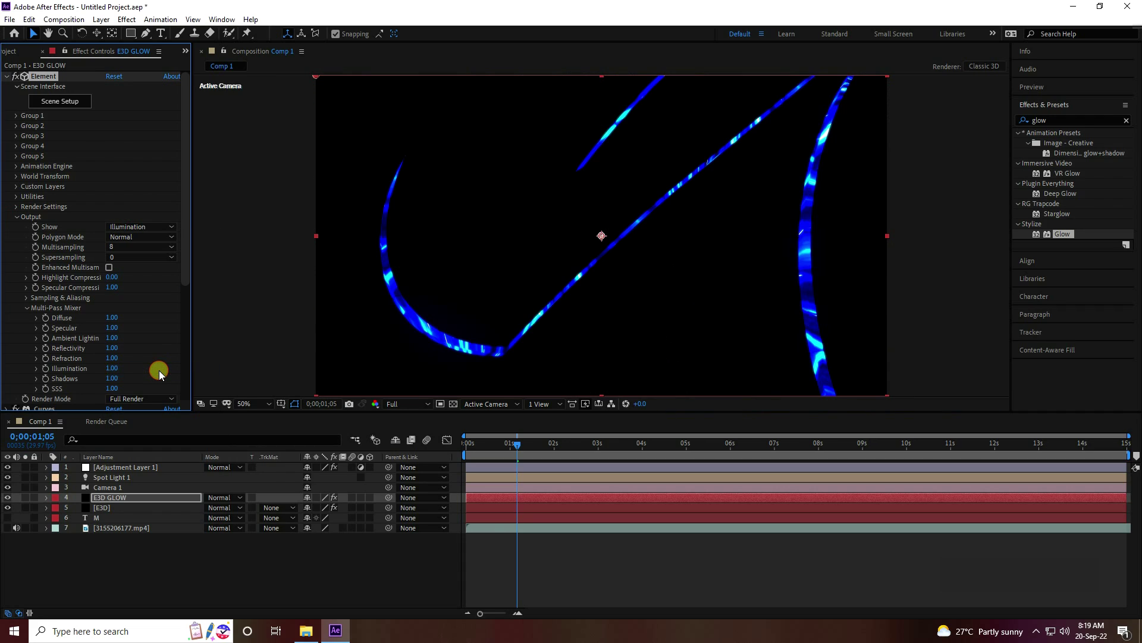
left_click(16, 216)
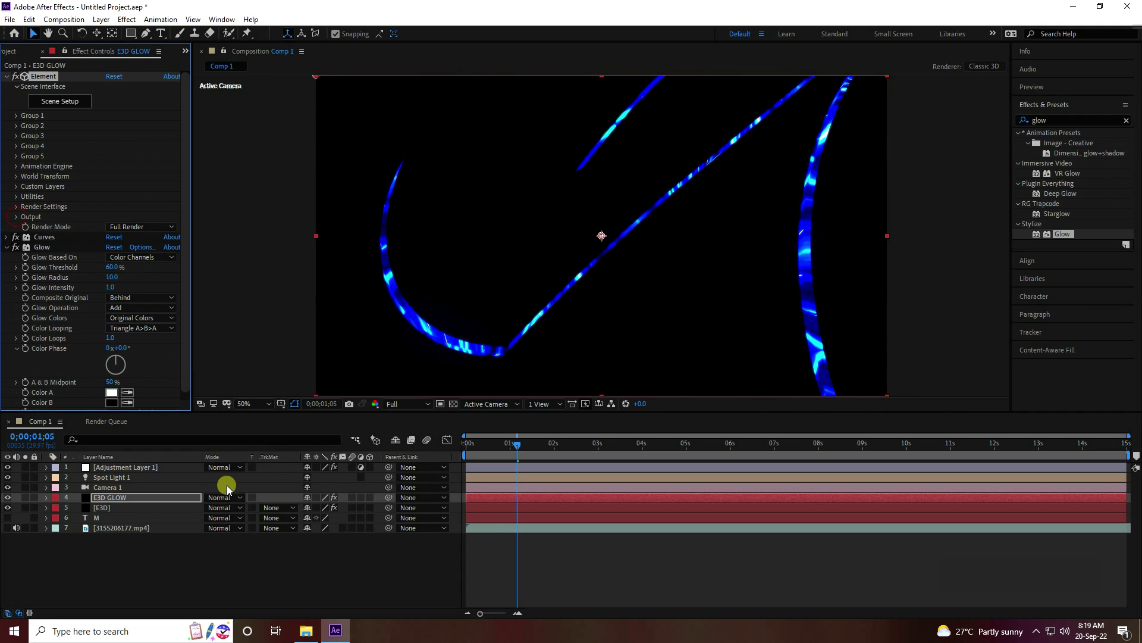
Step: Set the blending mode of the E3D GLOW layer to Screen
left_click(136, 496)
left_click(227, 499)
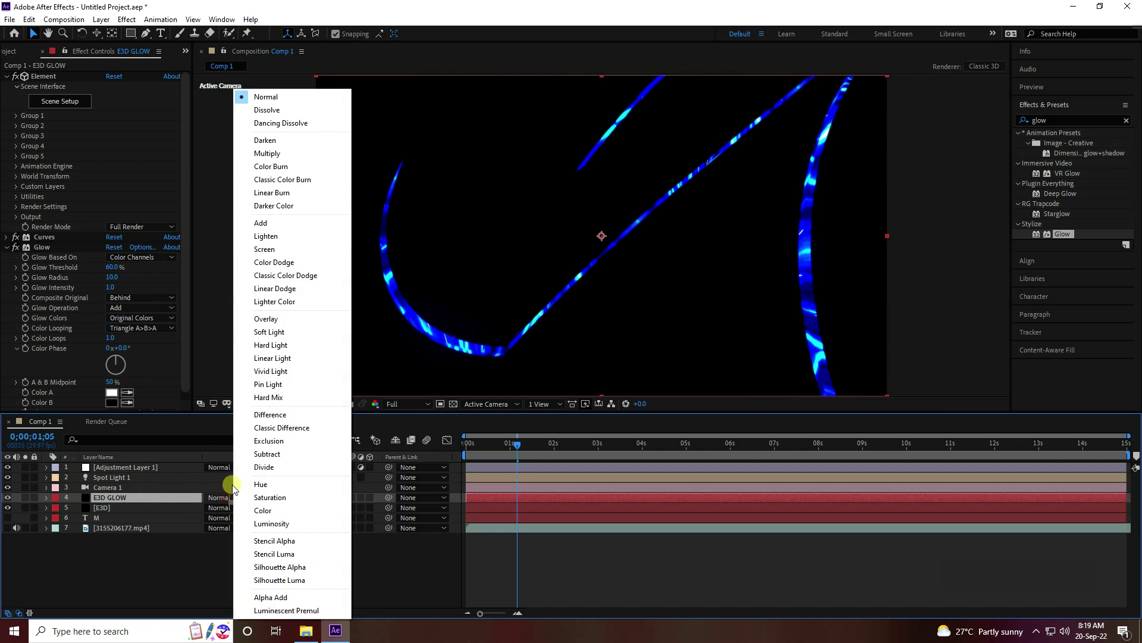
left_click(265, 255)
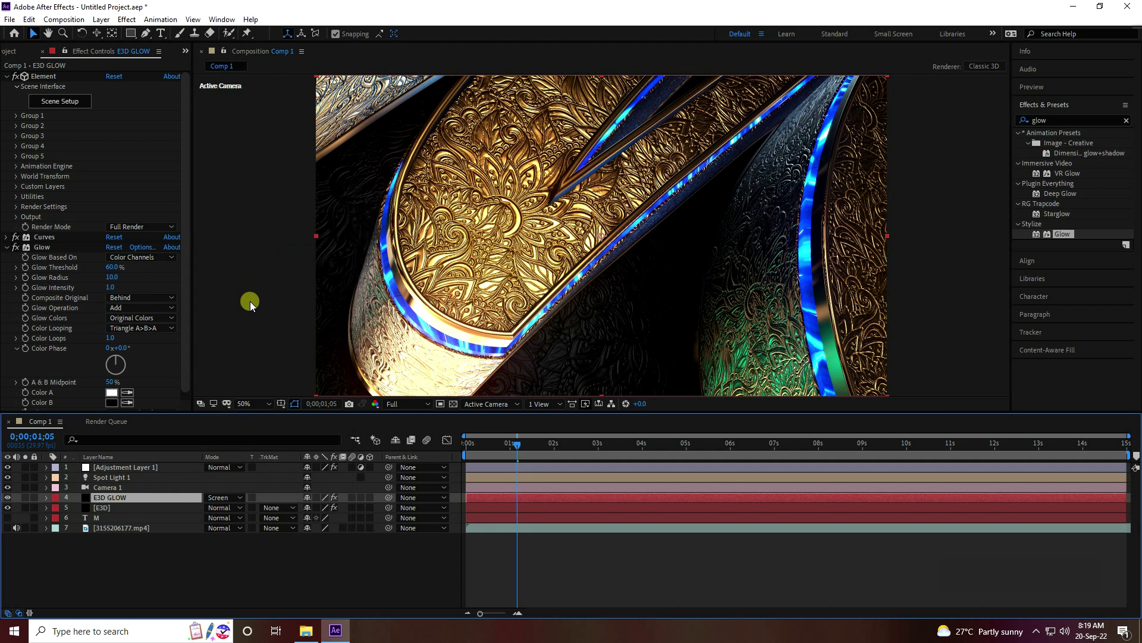
Step: Set the Glow effect on E3D GLOW to threshold 100%, radius 100 and intensity 2.0, and collapse its settings
left_click(114, 269)
left_click(114, 268)
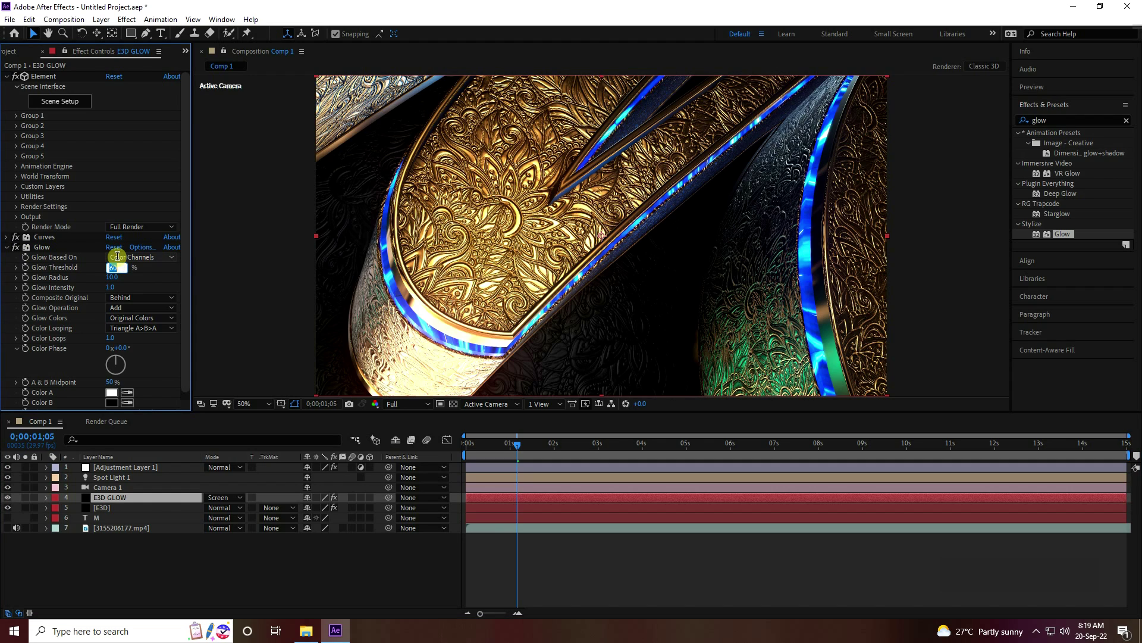
type("100")
key("Tab")
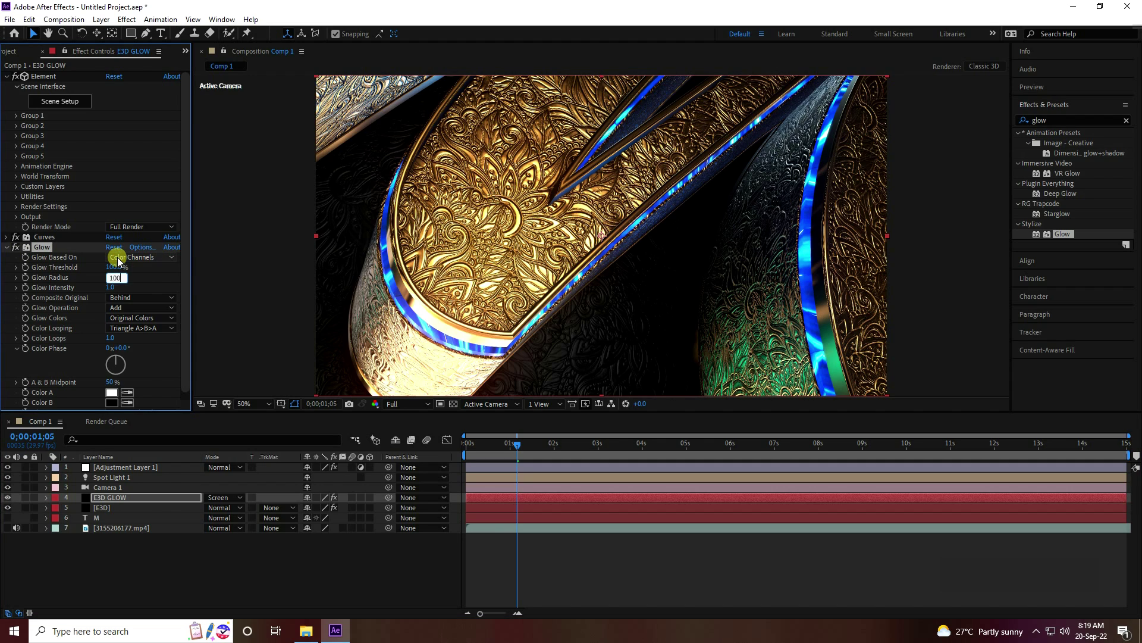
key("Return")
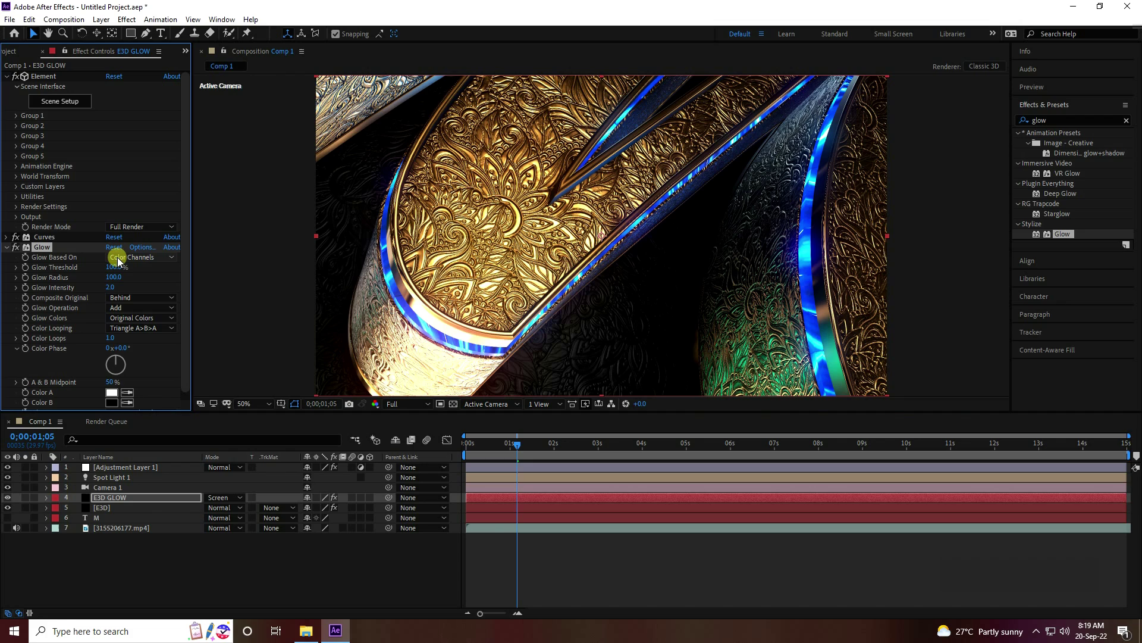
left_click(6, 247)
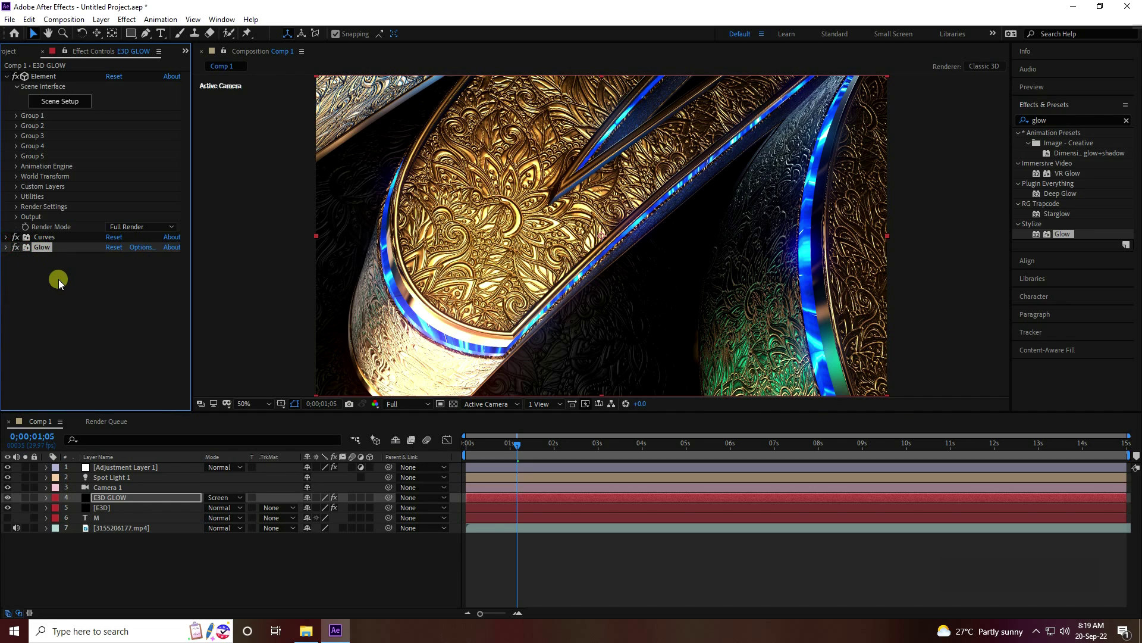
Step: Duplicate the Glow effect on E3D GLOW and set the copy's glow radius to 200
key("ctrl+d")
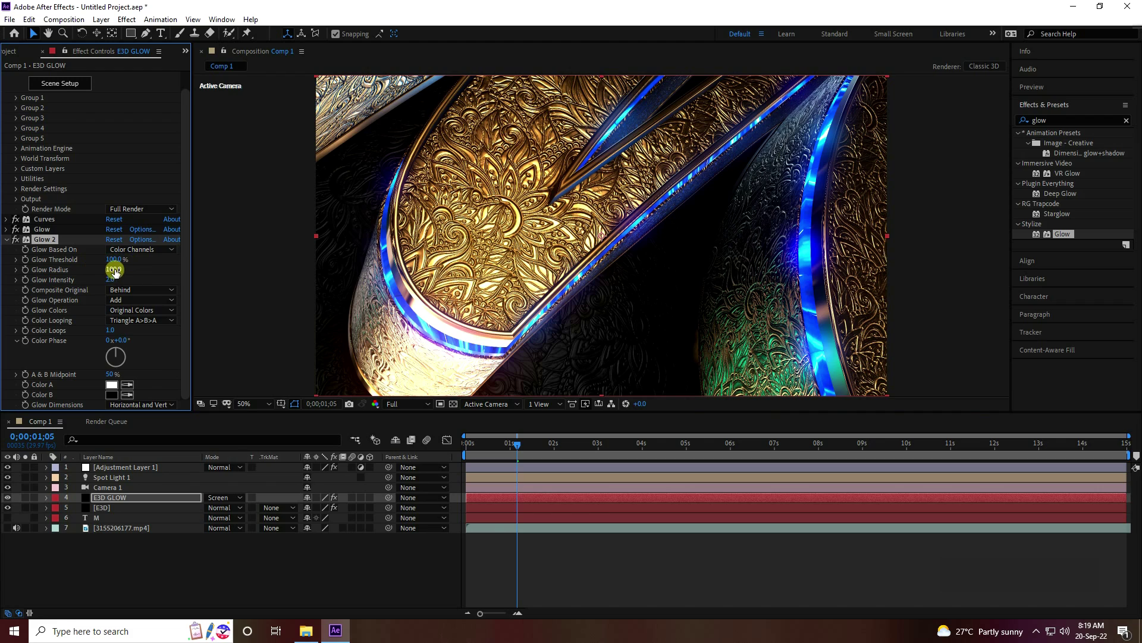
left_click(113, 270)
key("Return")
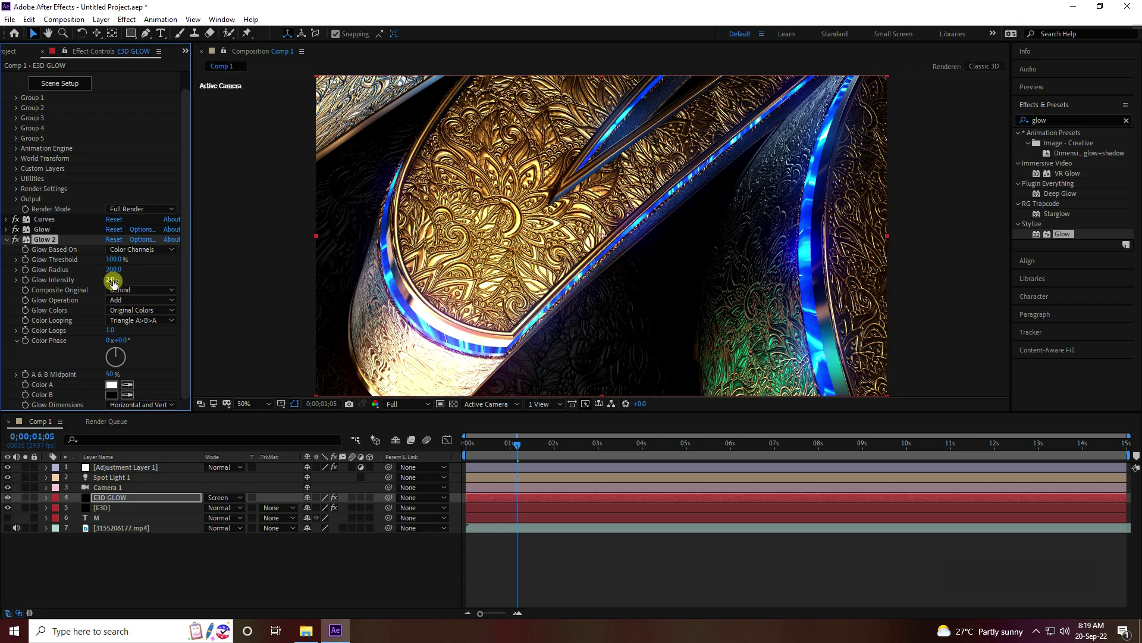
left_click(6, 237)
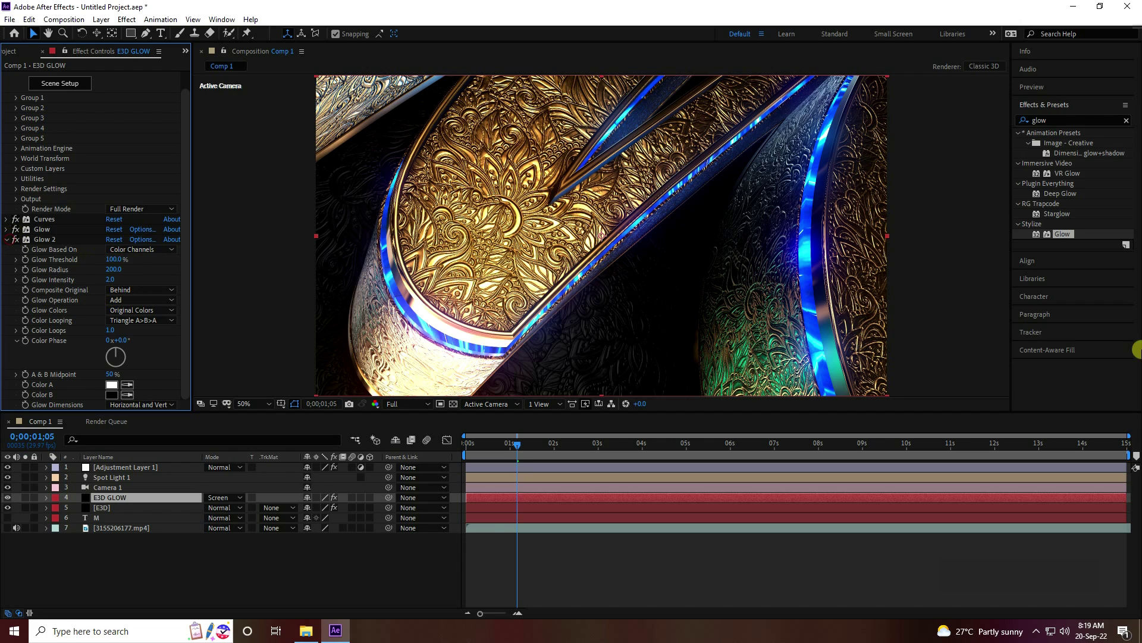
left_click(8, 240)
Step: Add an Exposure effect to the E3D GLOW layer, set its master exposure to 2.00, and collapse its settings
left_click(1126, 120)
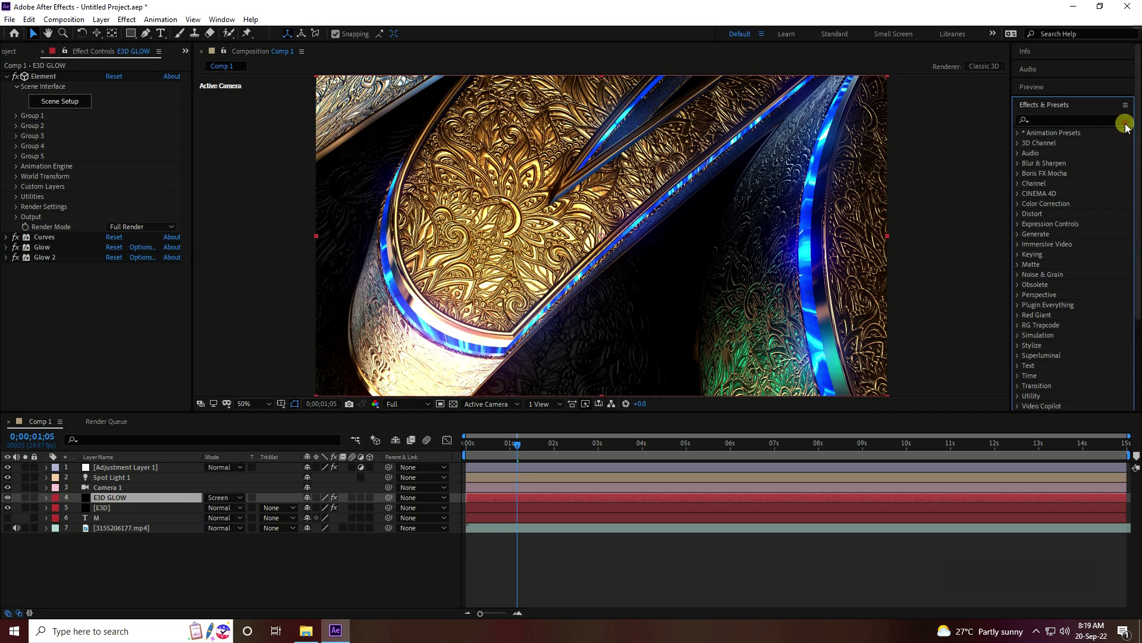
type("expo")
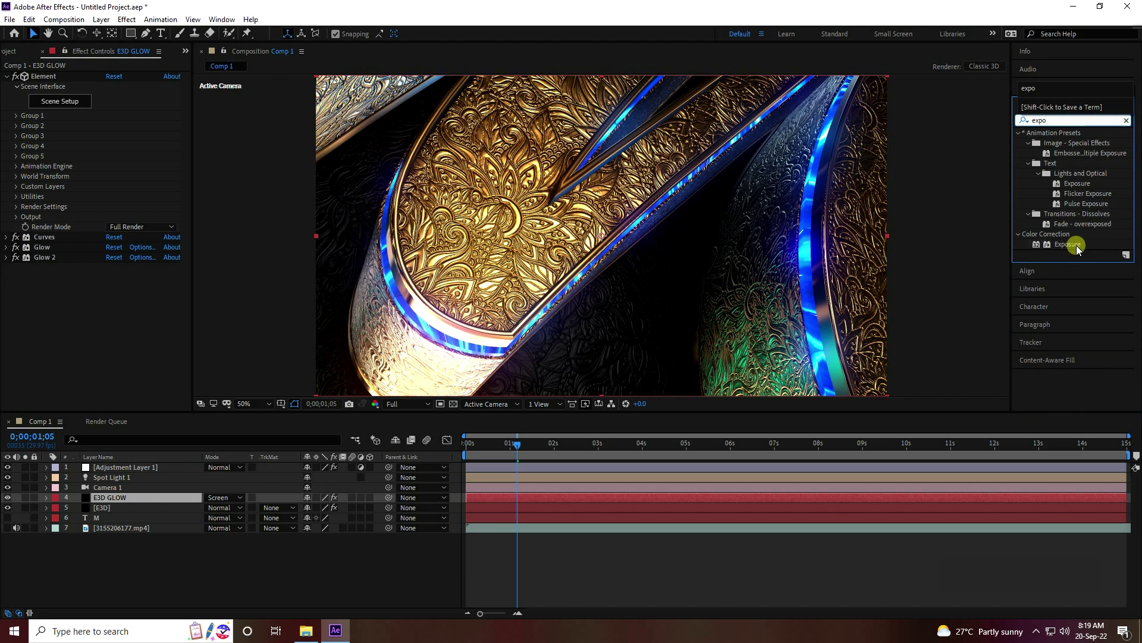
left_click_drag(1071, 244, 115, 329)
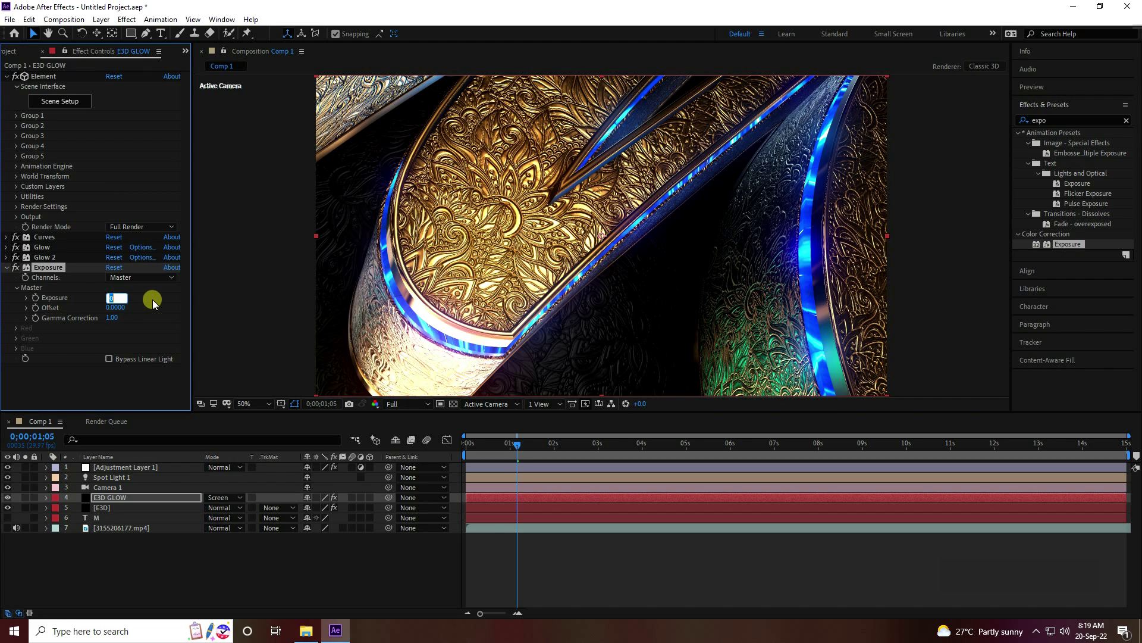
type("2")
key("Return")
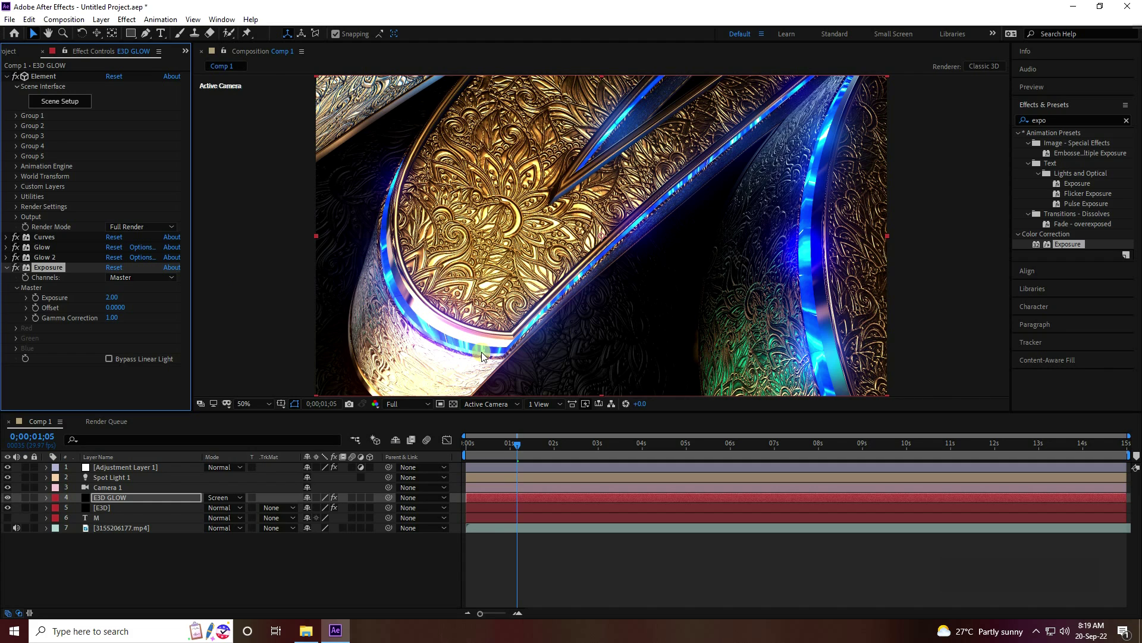
left_click(6, 267)
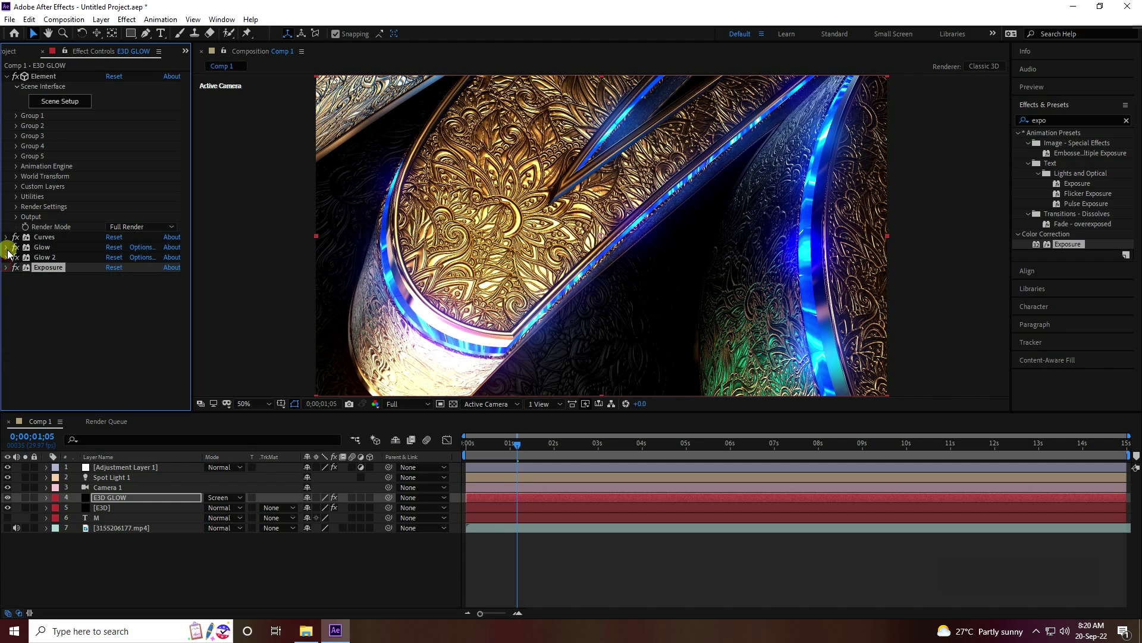
Step: Raise the upper part of the RGB curve in E3D GLOW's Curves effect to brighten the highlights, and collapse the effect
left_click(6, 237)
left_click_drag(123, 270, 108, 261)
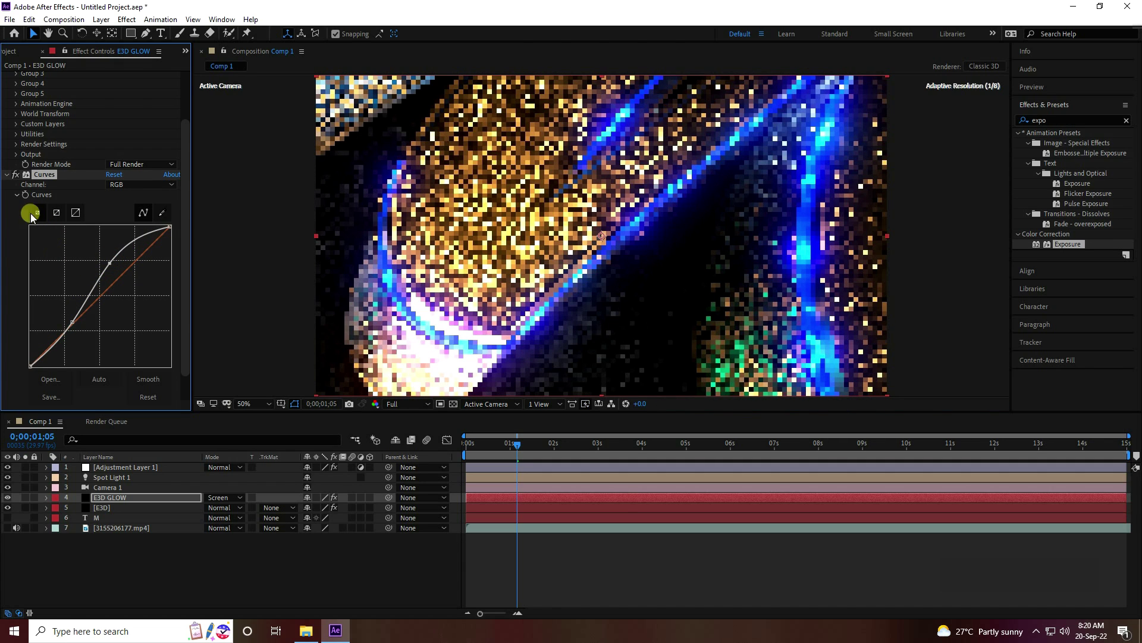
left_click(7, 175)
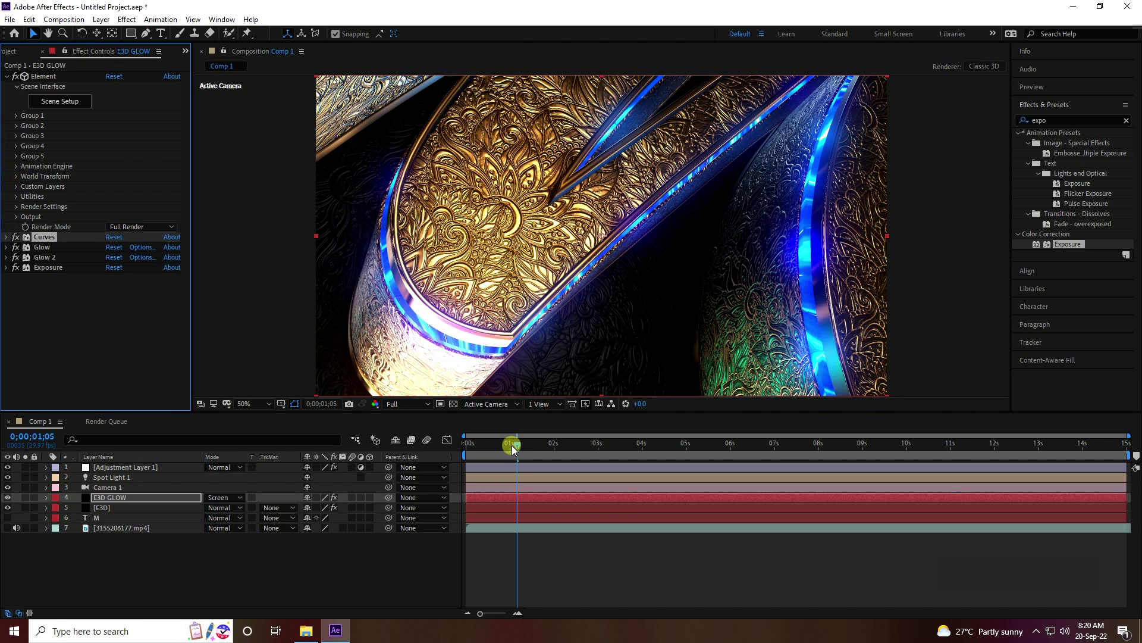
Step: Preview the composition's animation from the first frame, and stop playback partway through
left_click_drag(517, 444, 352, 452)
key("space")
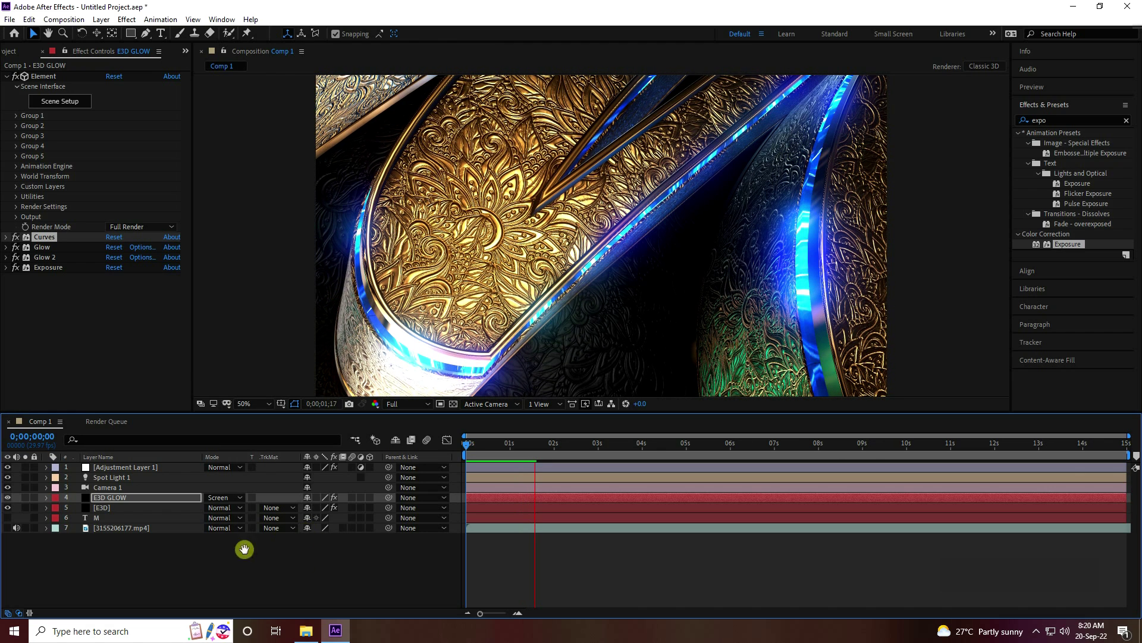
key("space")
Step: Check Camera 1's transform properties and camera options, collapse the layer, and replay the animation from the first frame
left_click(46, 487)
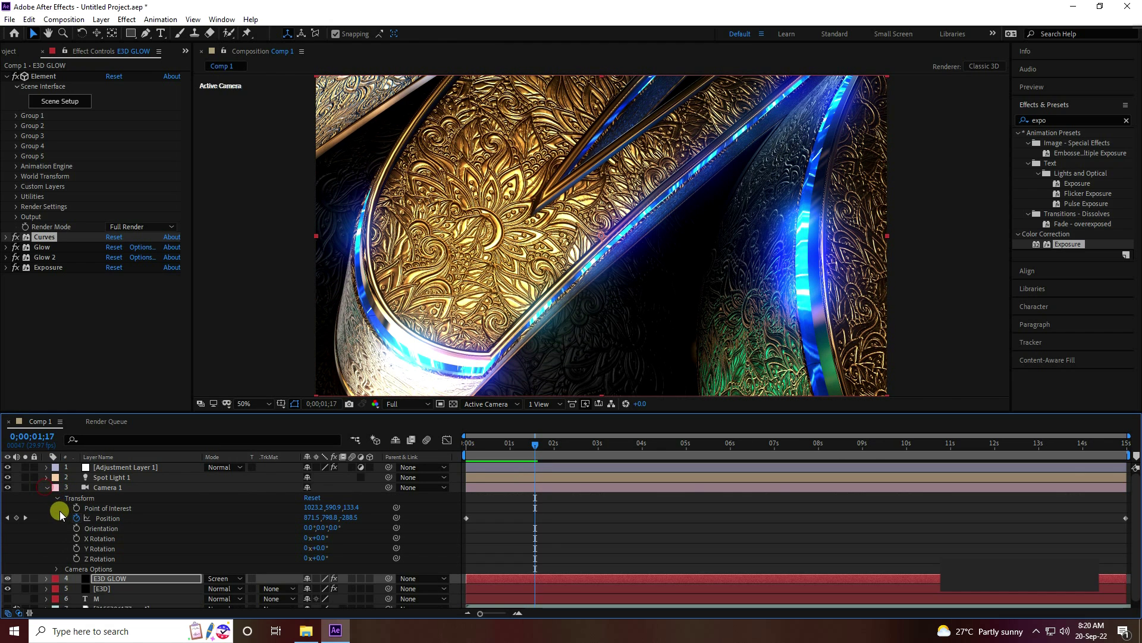
left_click(57, 497)
left_click(56, 508)
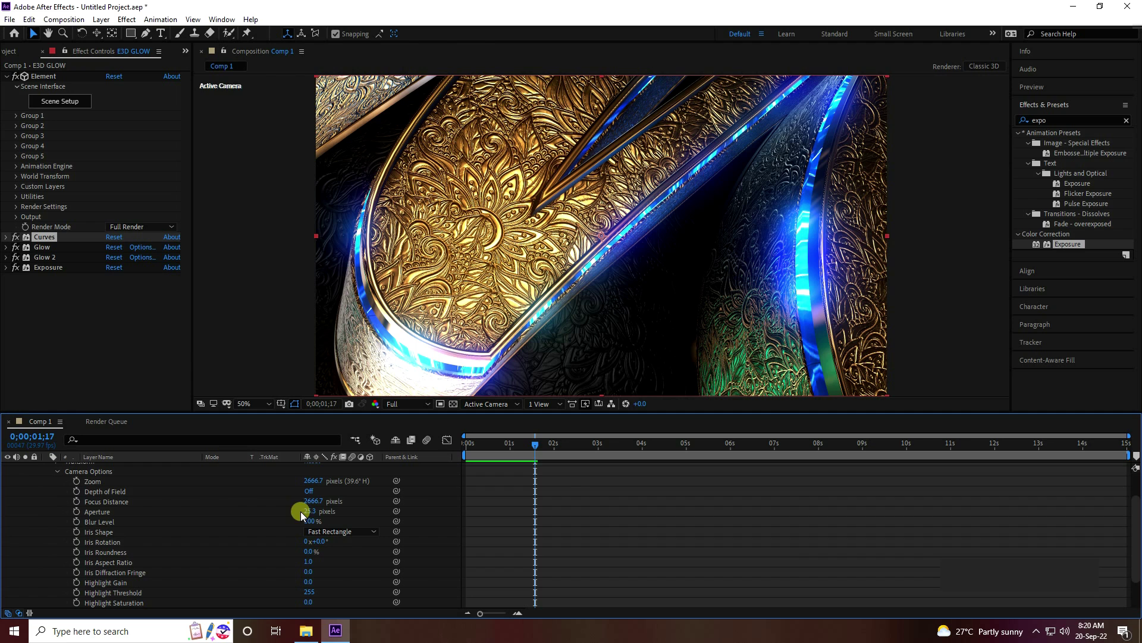
scroll(66, 497, "up", 3)
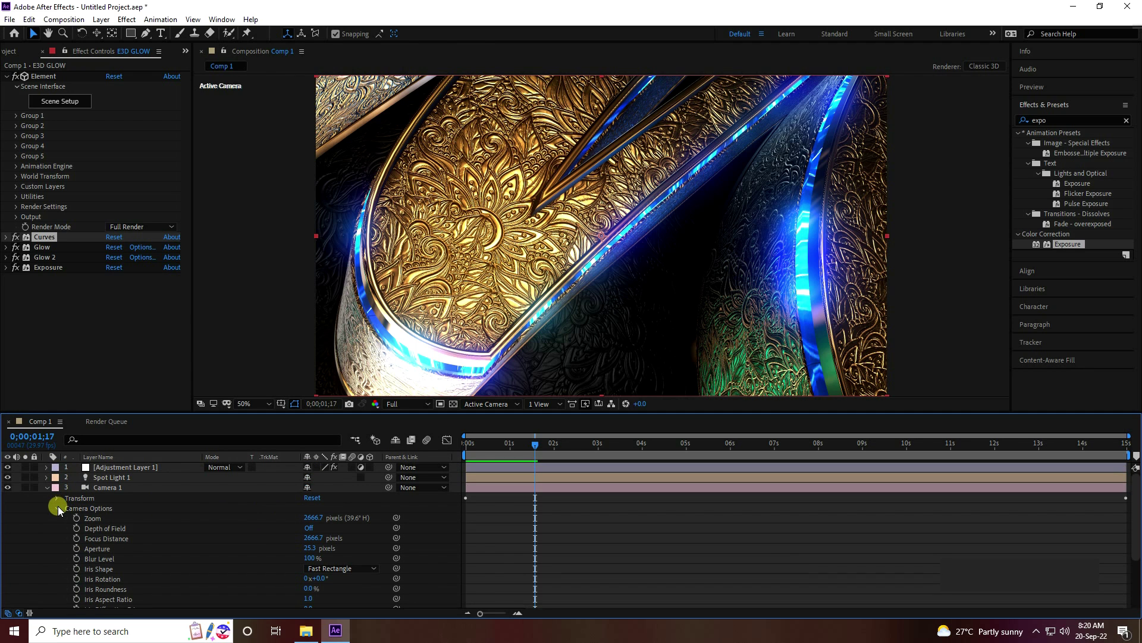
left_click(58, 505)
left_click(46, 488)
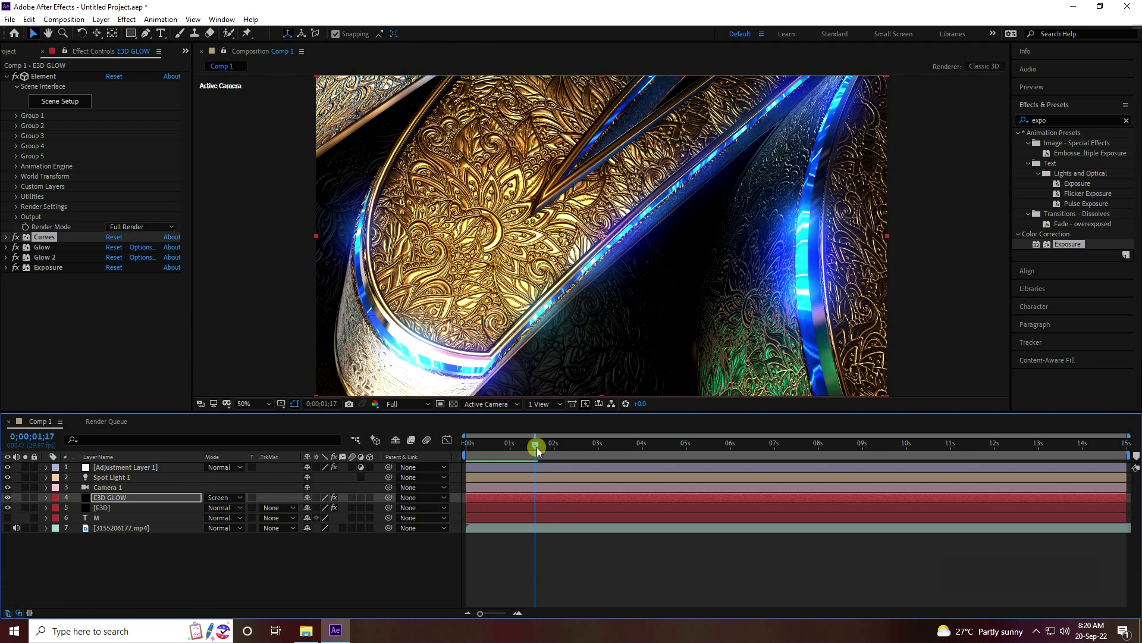
left_click_drag(537, 447, 389, 452)
key("space")
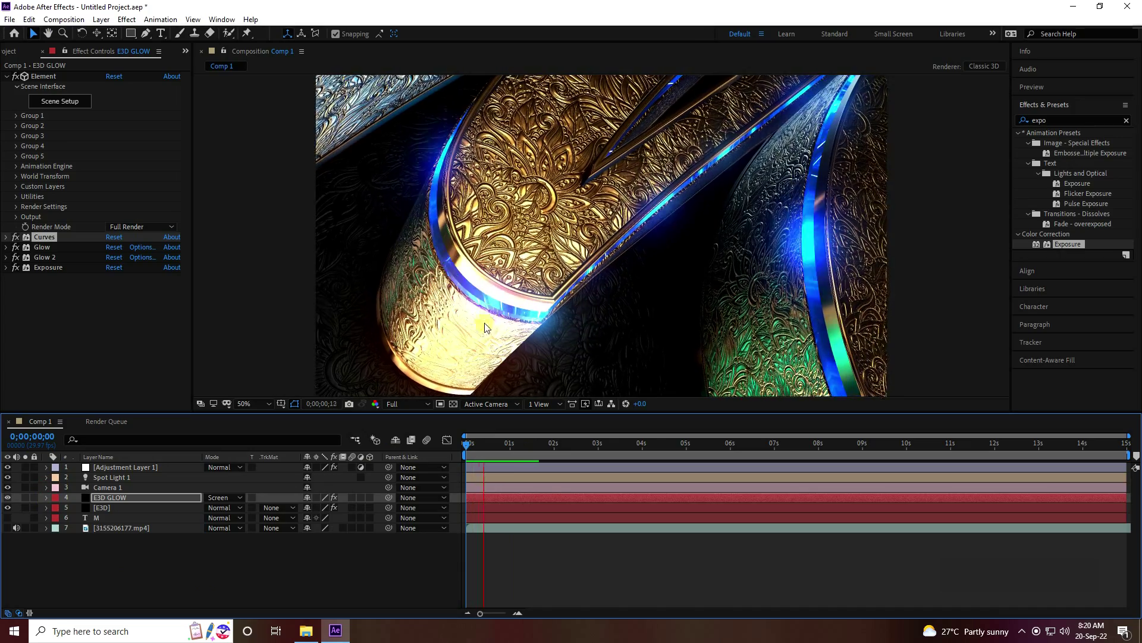